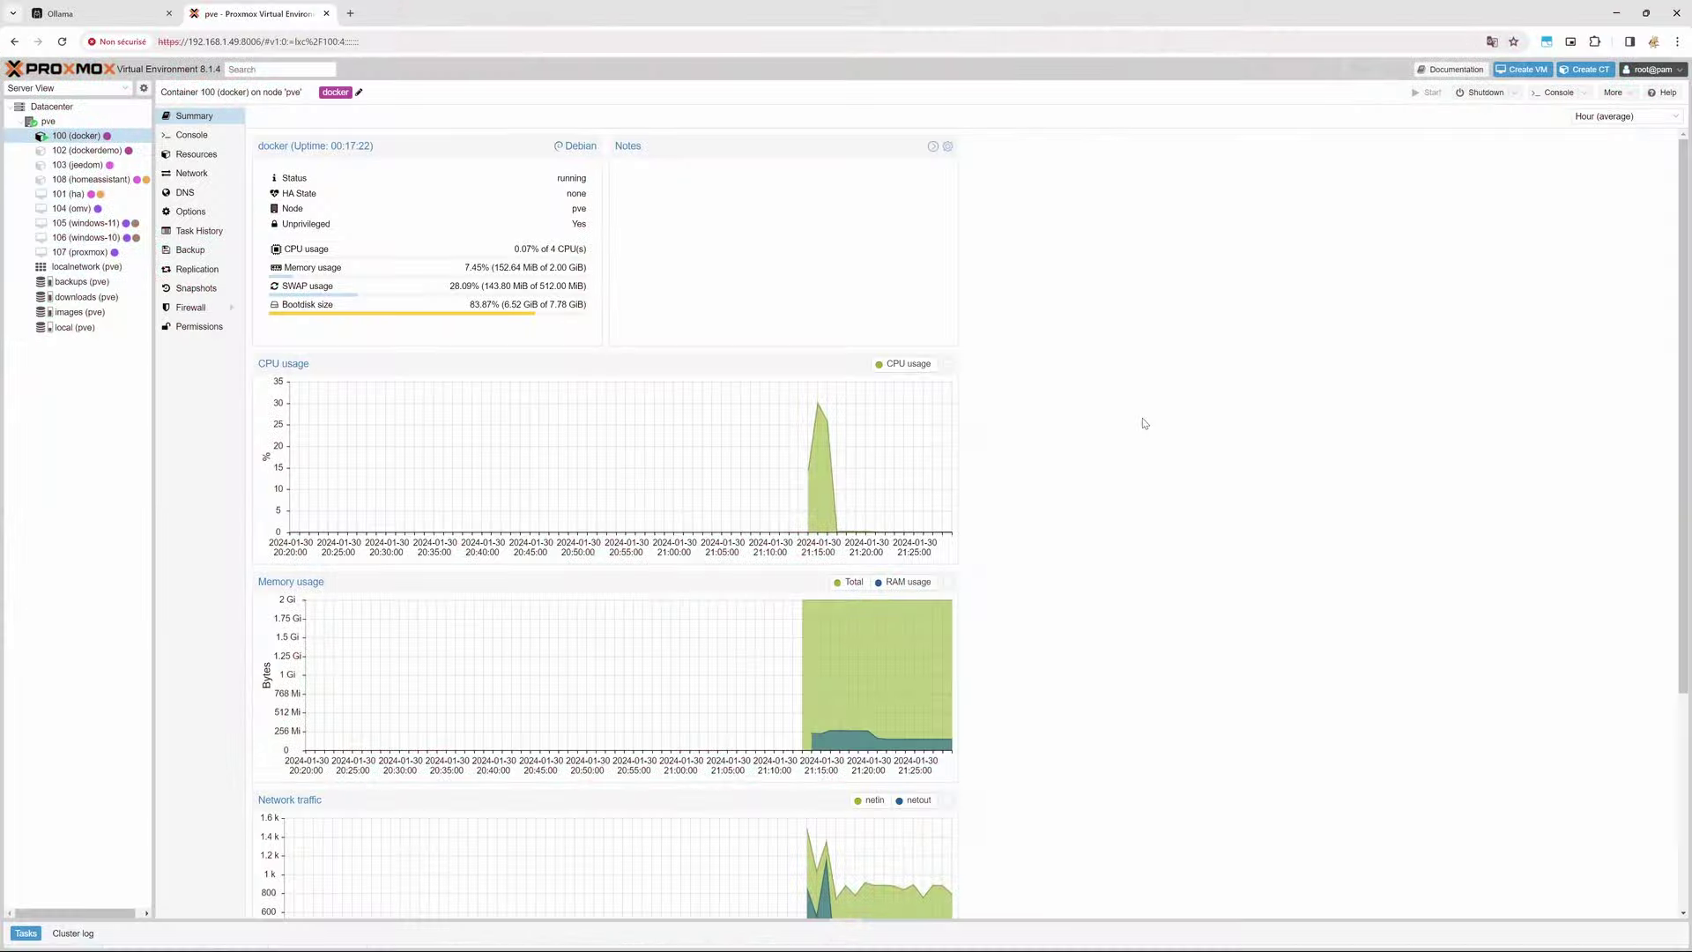
Review the resources assigned to container 100 (docker) in Proxmox.
{"action": "key", "text": "ctrl+plus"}
{"action": "key", "text": "ctrl+minus"}
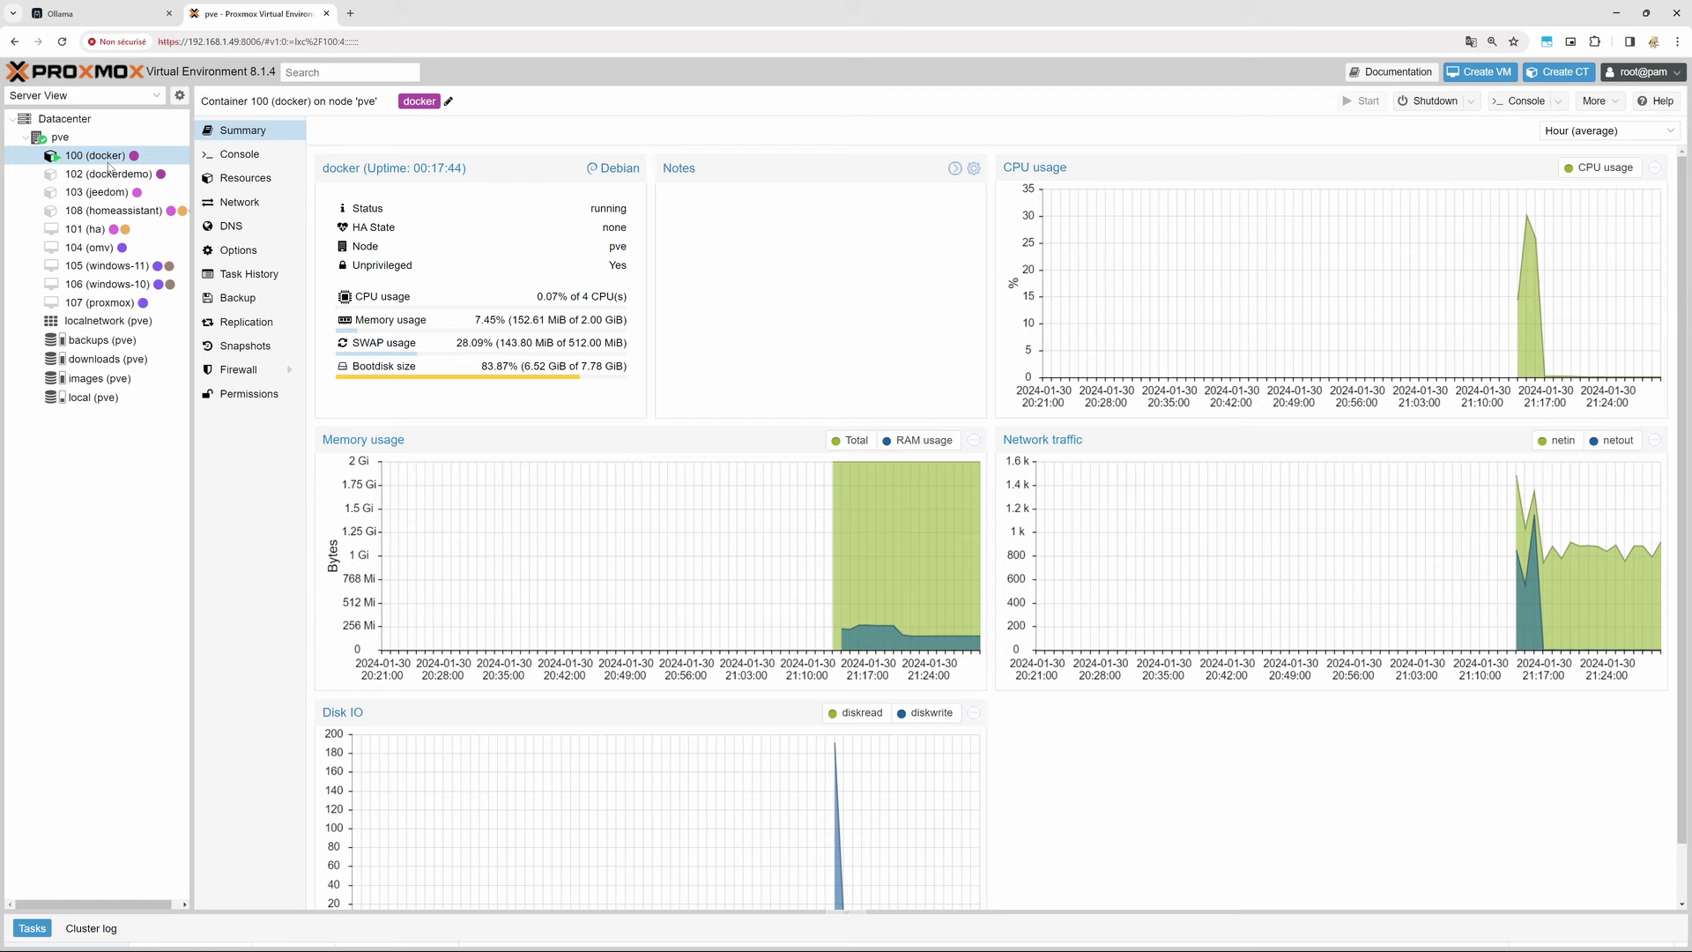
{"action": "left_click", "coordinate": [238, 182]}
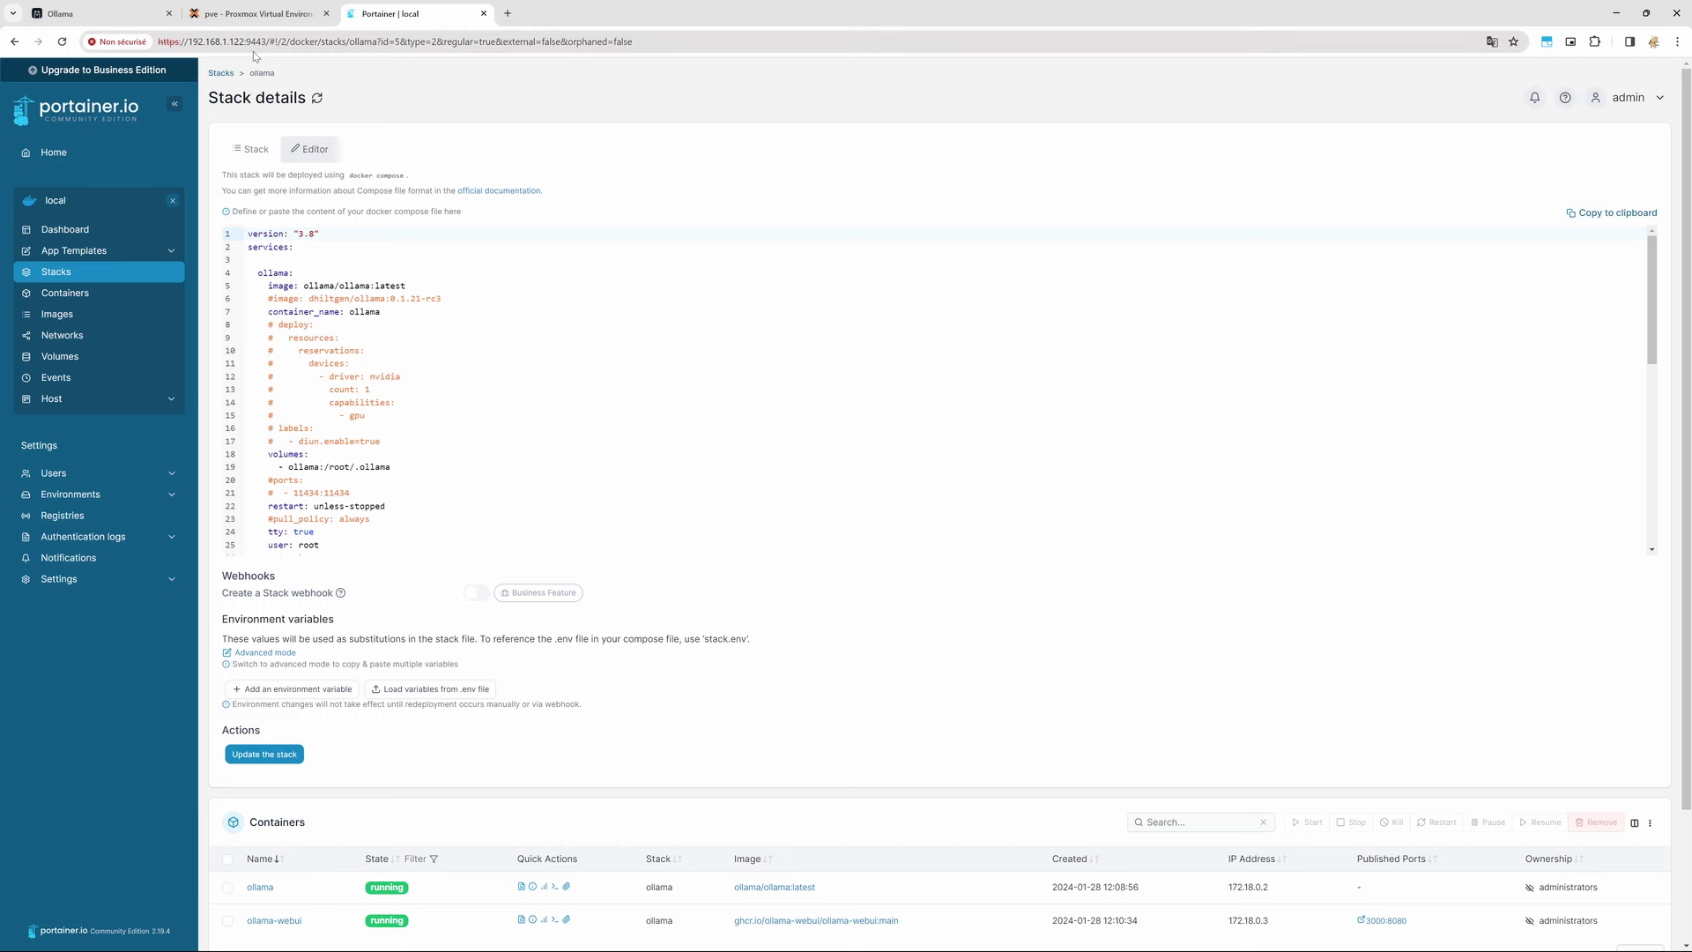
{"action": "left_click", "coordinate": [256, 13]}
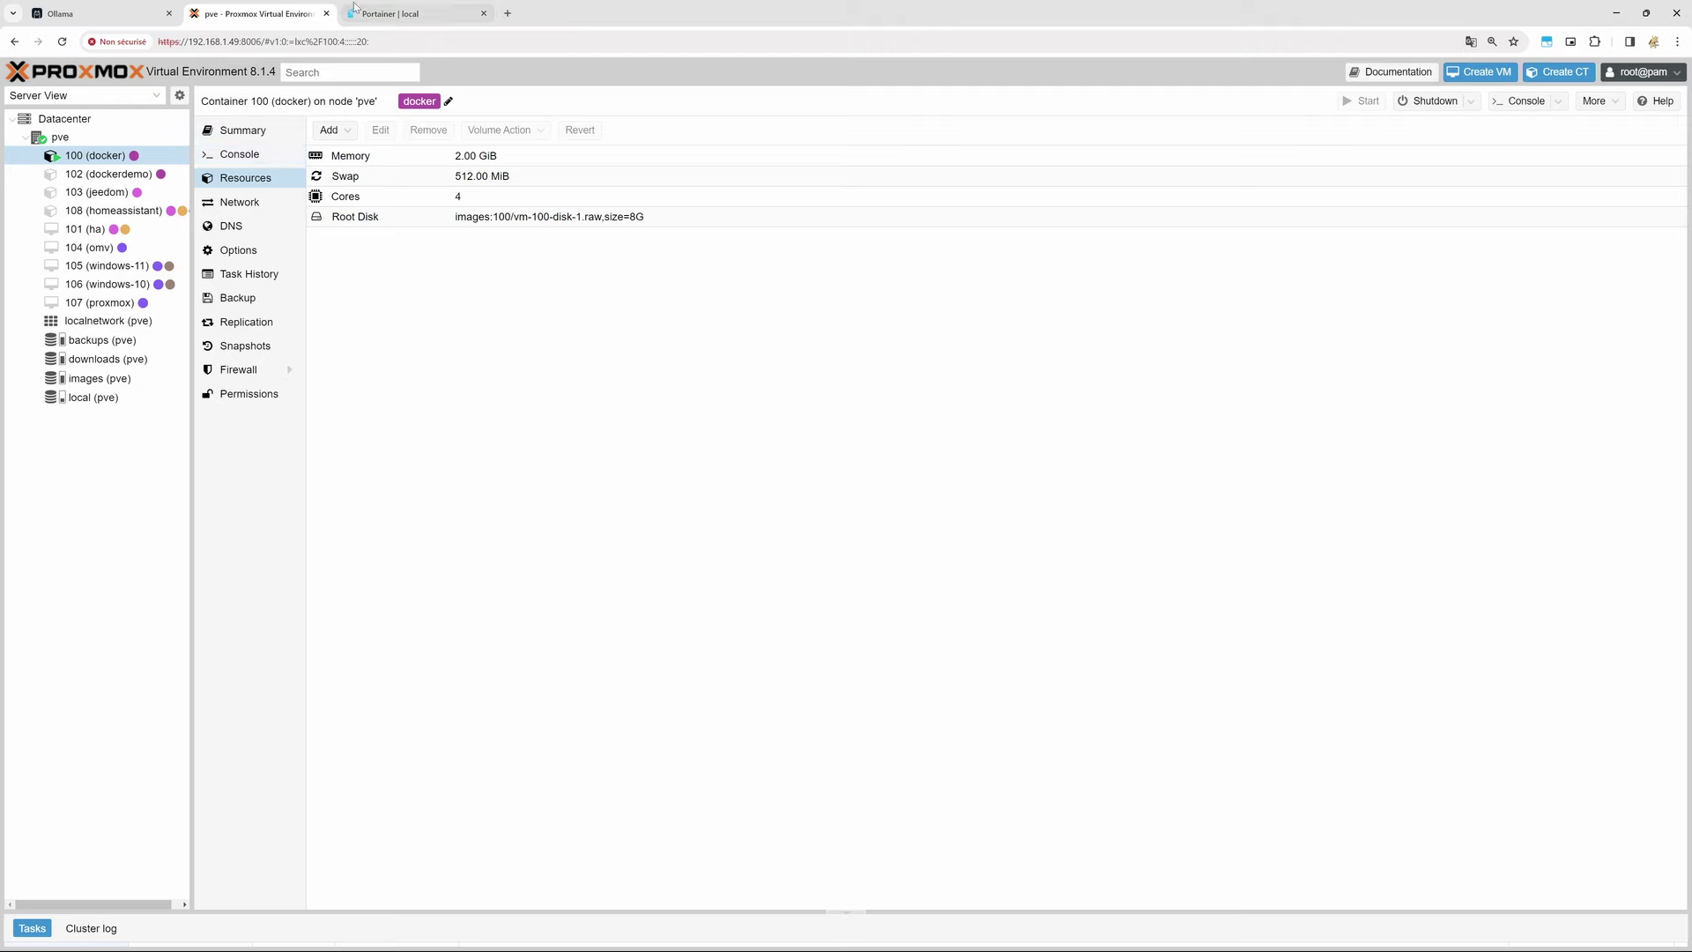
Switch to Portainer and, in the ollama stack file, comment out image ollama/ollama:latest and activate image dhiltgen/ollama:0.1.21-rc3.
{"action": "left_click", "coordinate": [388, 13]}
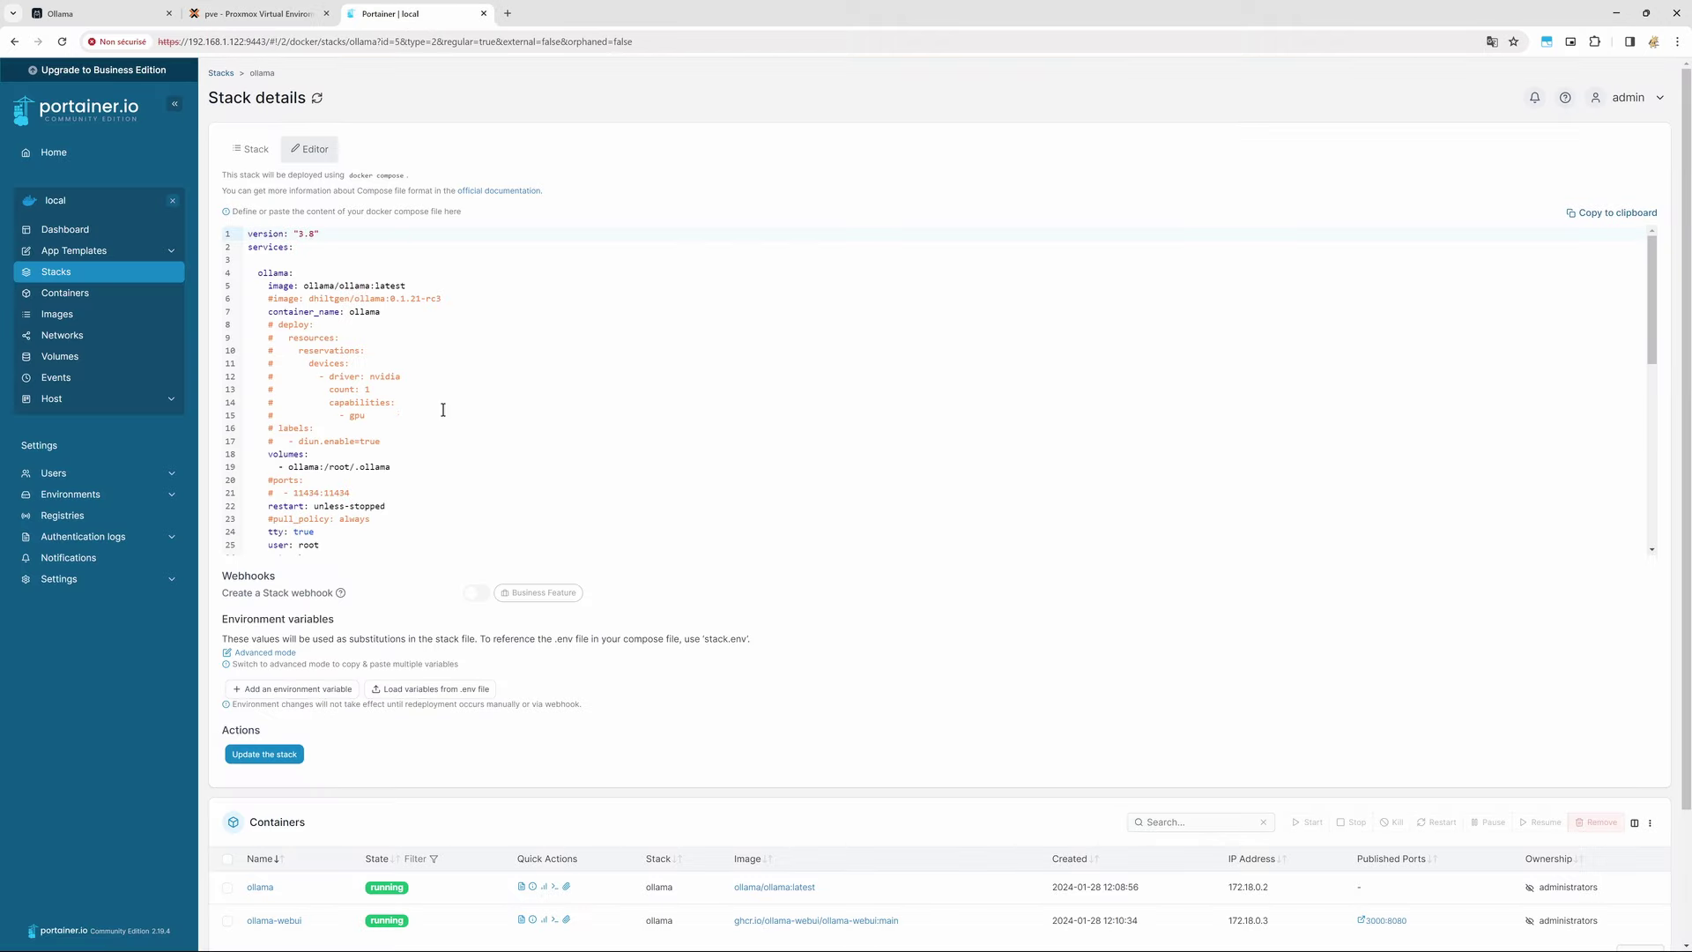
{"action": "key", "text": "ctrl+plus"}
{"action": "key", "text": "ctrl+plus"}
{"action": "key", "text": "ctrl+plus"}
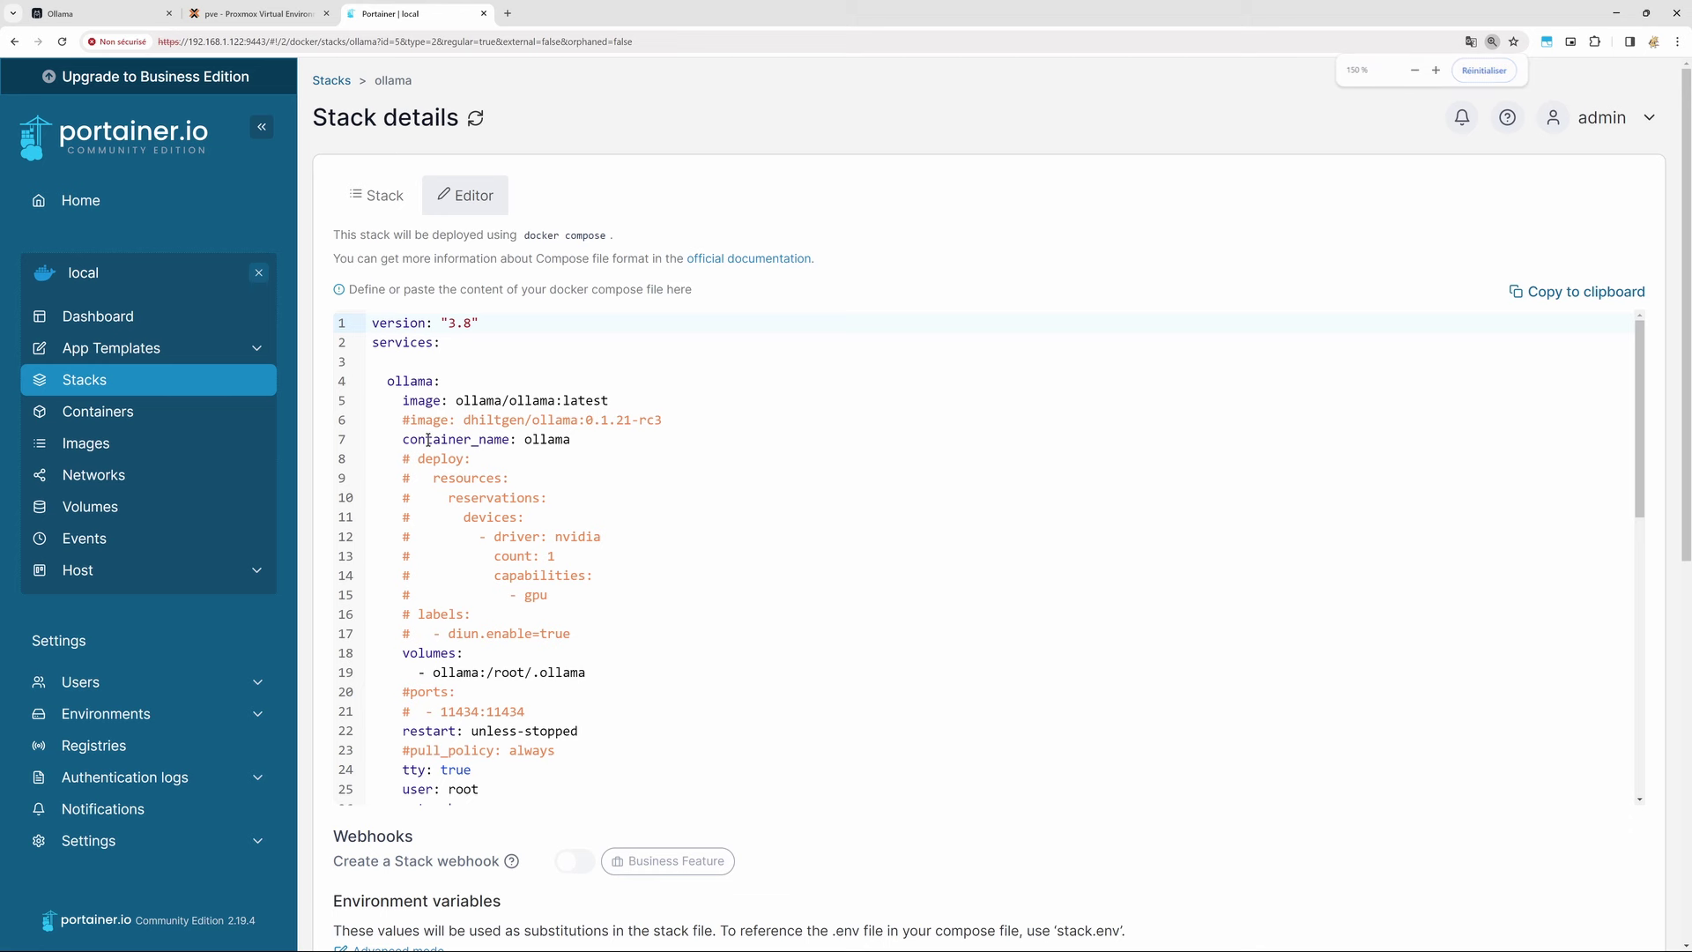
{"action": "left_click", "coordinate": [413, 420]}
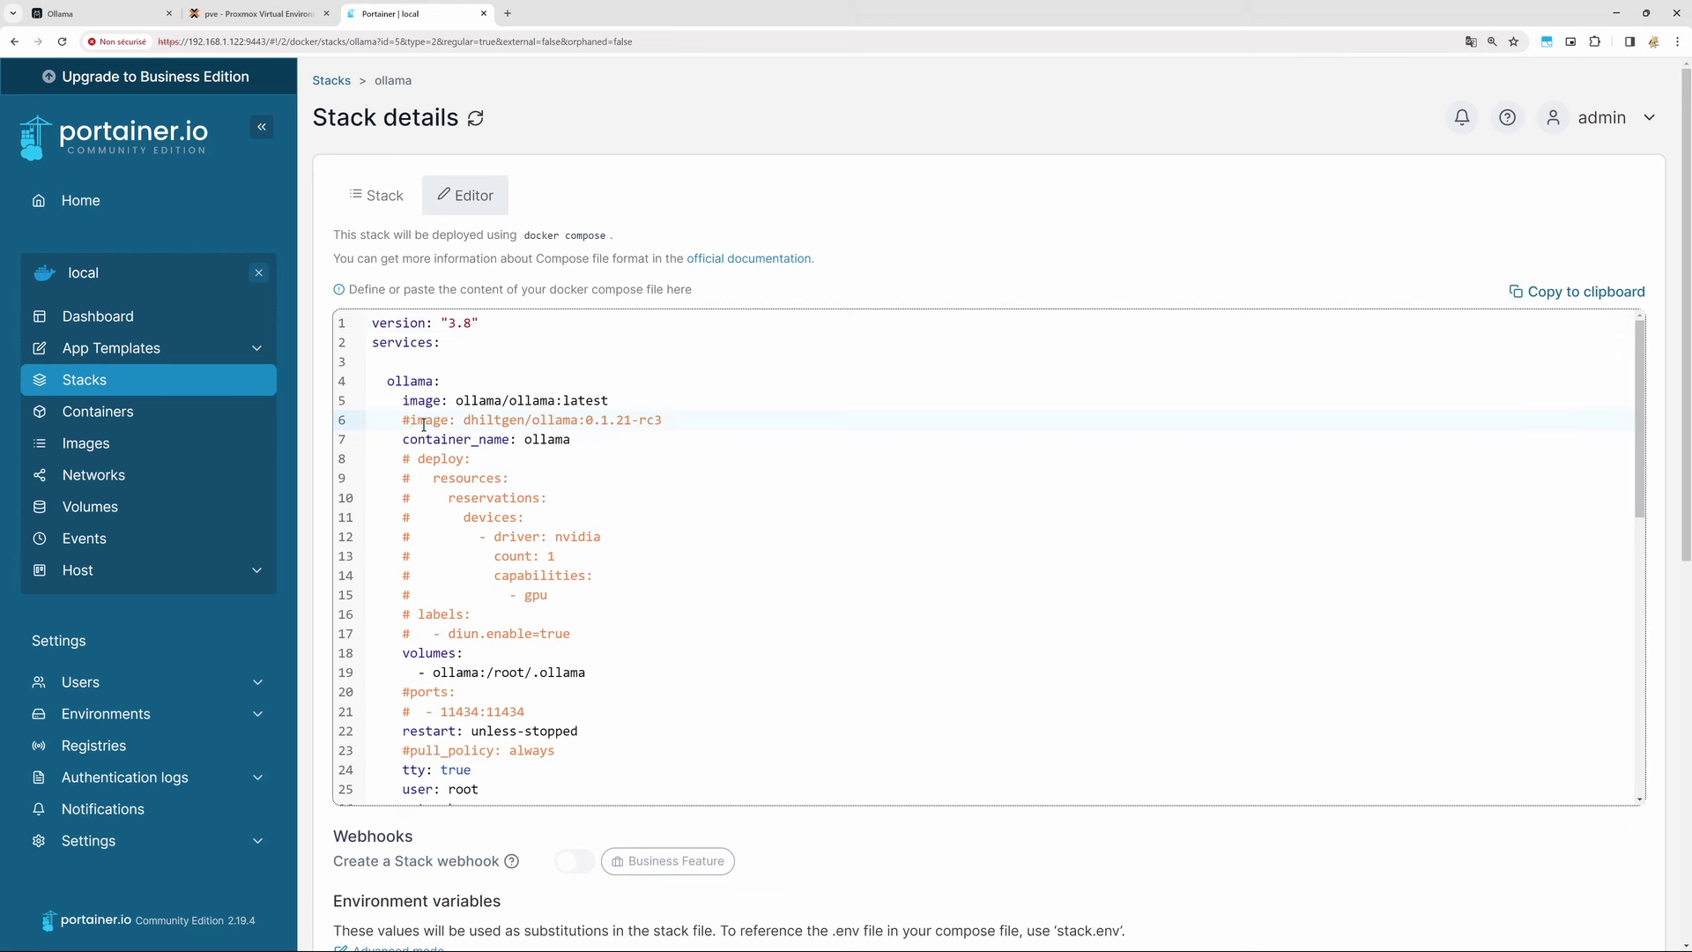
{"action": "key", "text": "BackSpace"}
{"action": "key", "text": "Up"}
{"action": "type", "text": "#"}
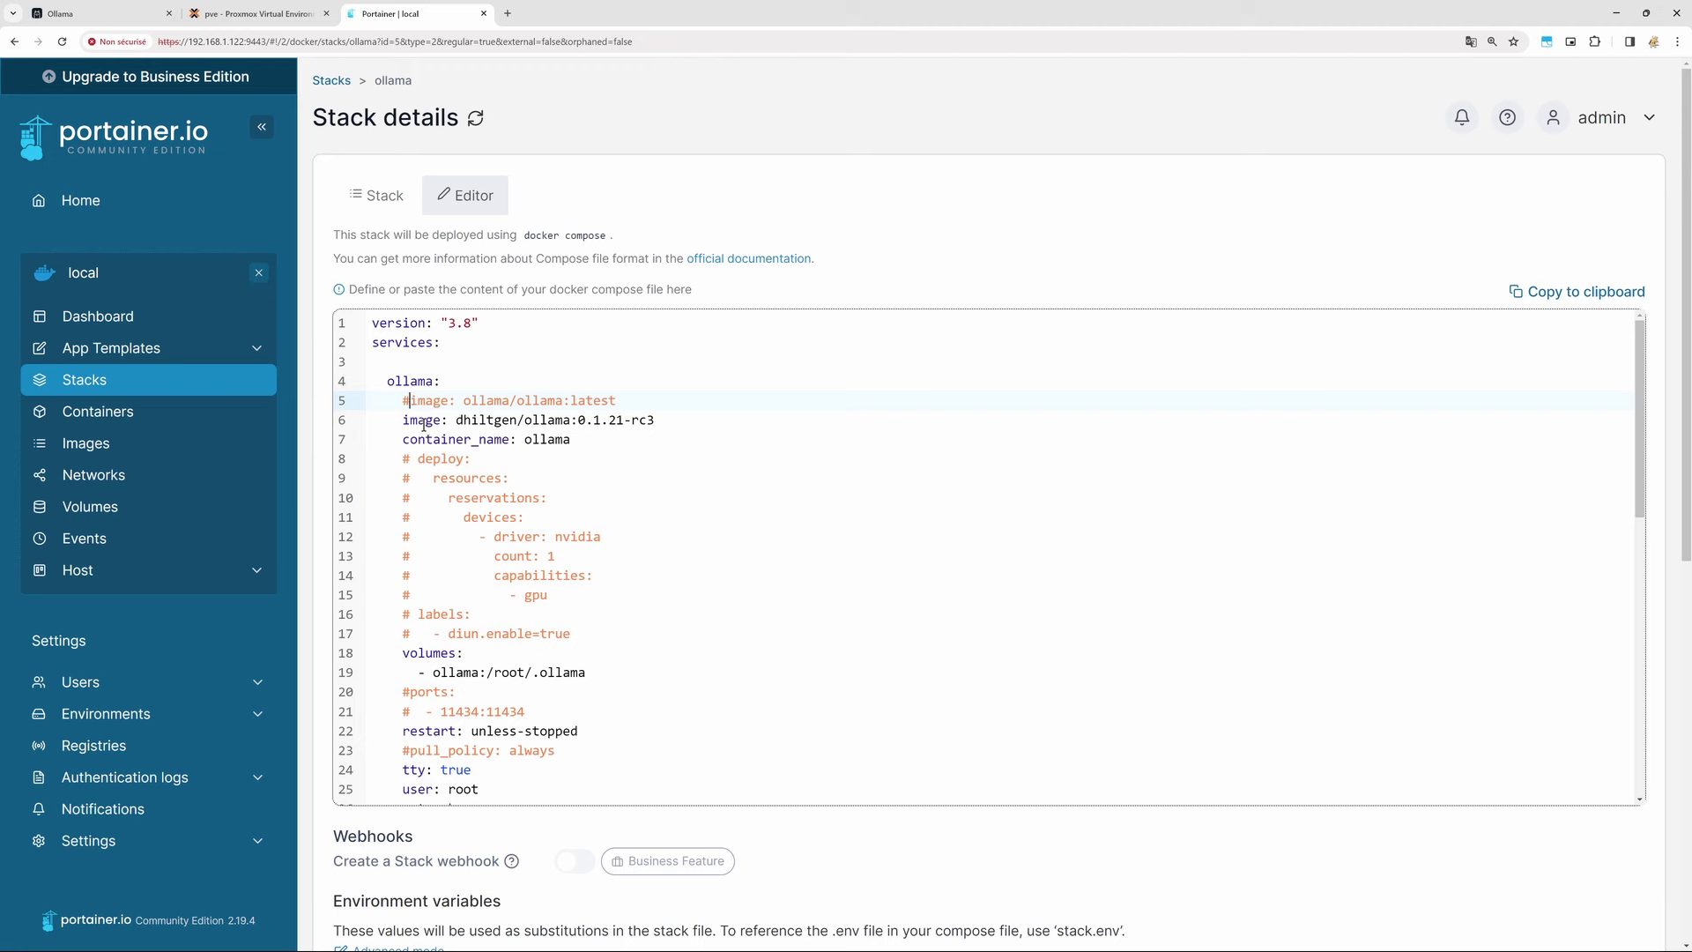
{"action": "left_click_drag", "start_coordinate": [458, 420], "coordinate": [653, 420]}
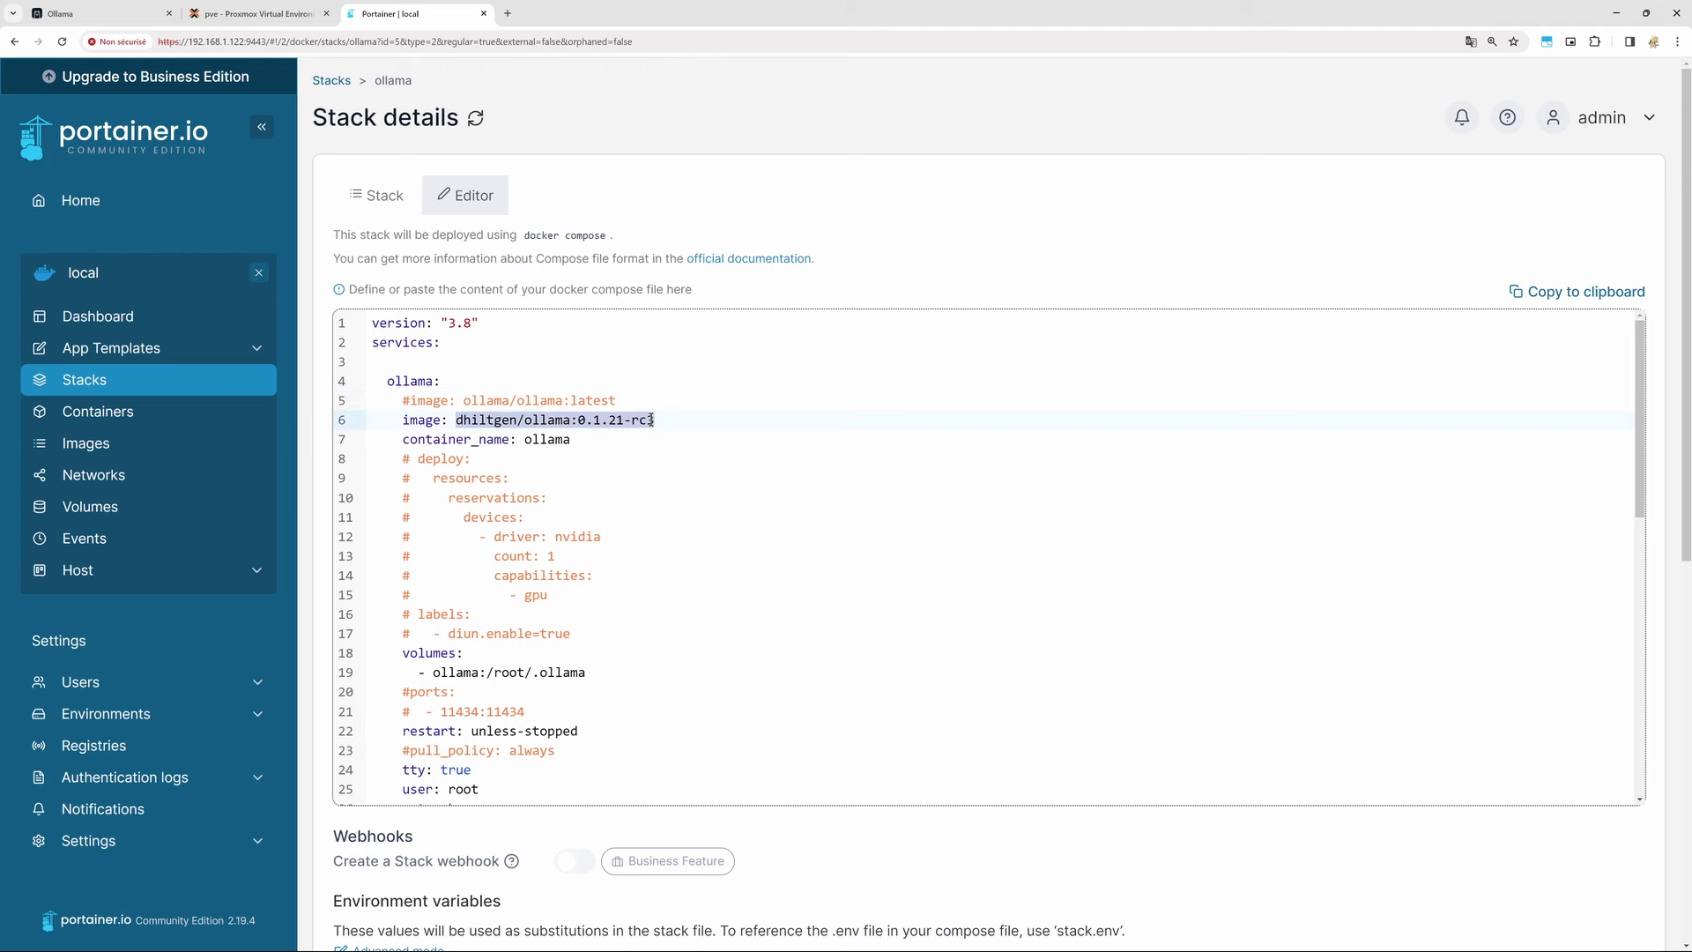
{"action": "double_click", "coordinate": [553, 421]}
Update the ollama stack with re-pull image and redeploy enabled.
{"action": "scroll", "coordinate": [877, 222], "scroll_direction": "down", "scroll_amount": 1}
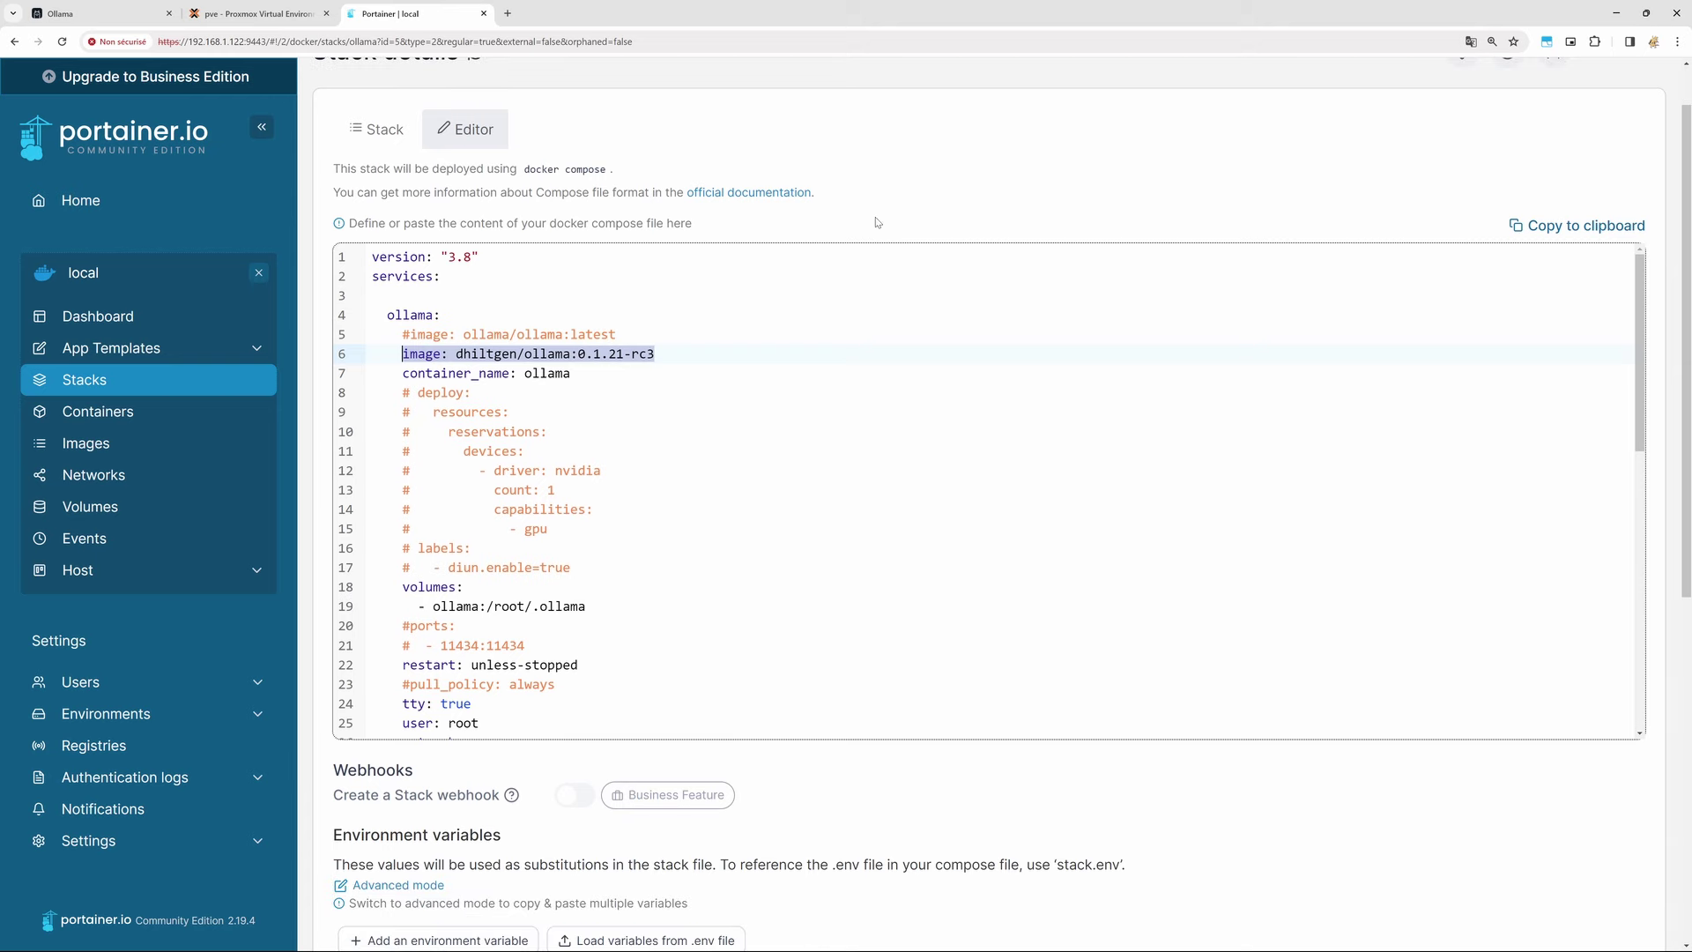
{"action": "scroll", "coordinate": [836, 528], "scroll_direction": "down", "scroll_amount": 3}
{"action": "scroll", "coordinate": [832, 749], "scroll_direction": "down", "scroll_amount": 3}
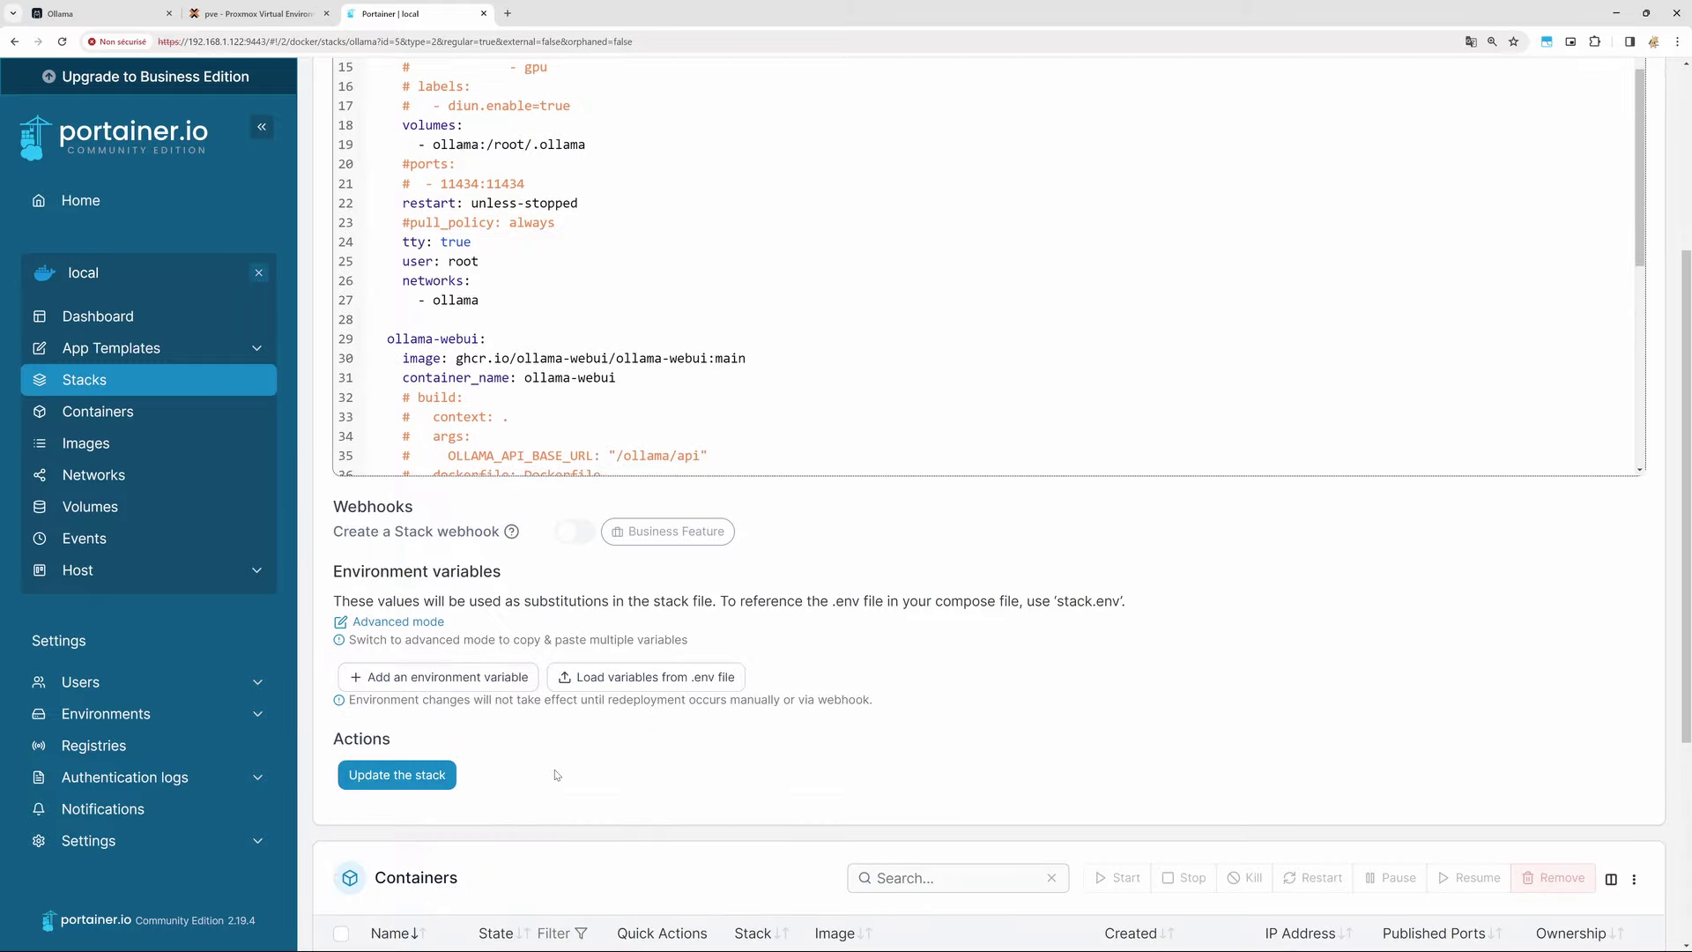
{"action": "left_click", "coordinate": [445, 774]}
{"action": "left_click", "coordinate": [855, 539]}
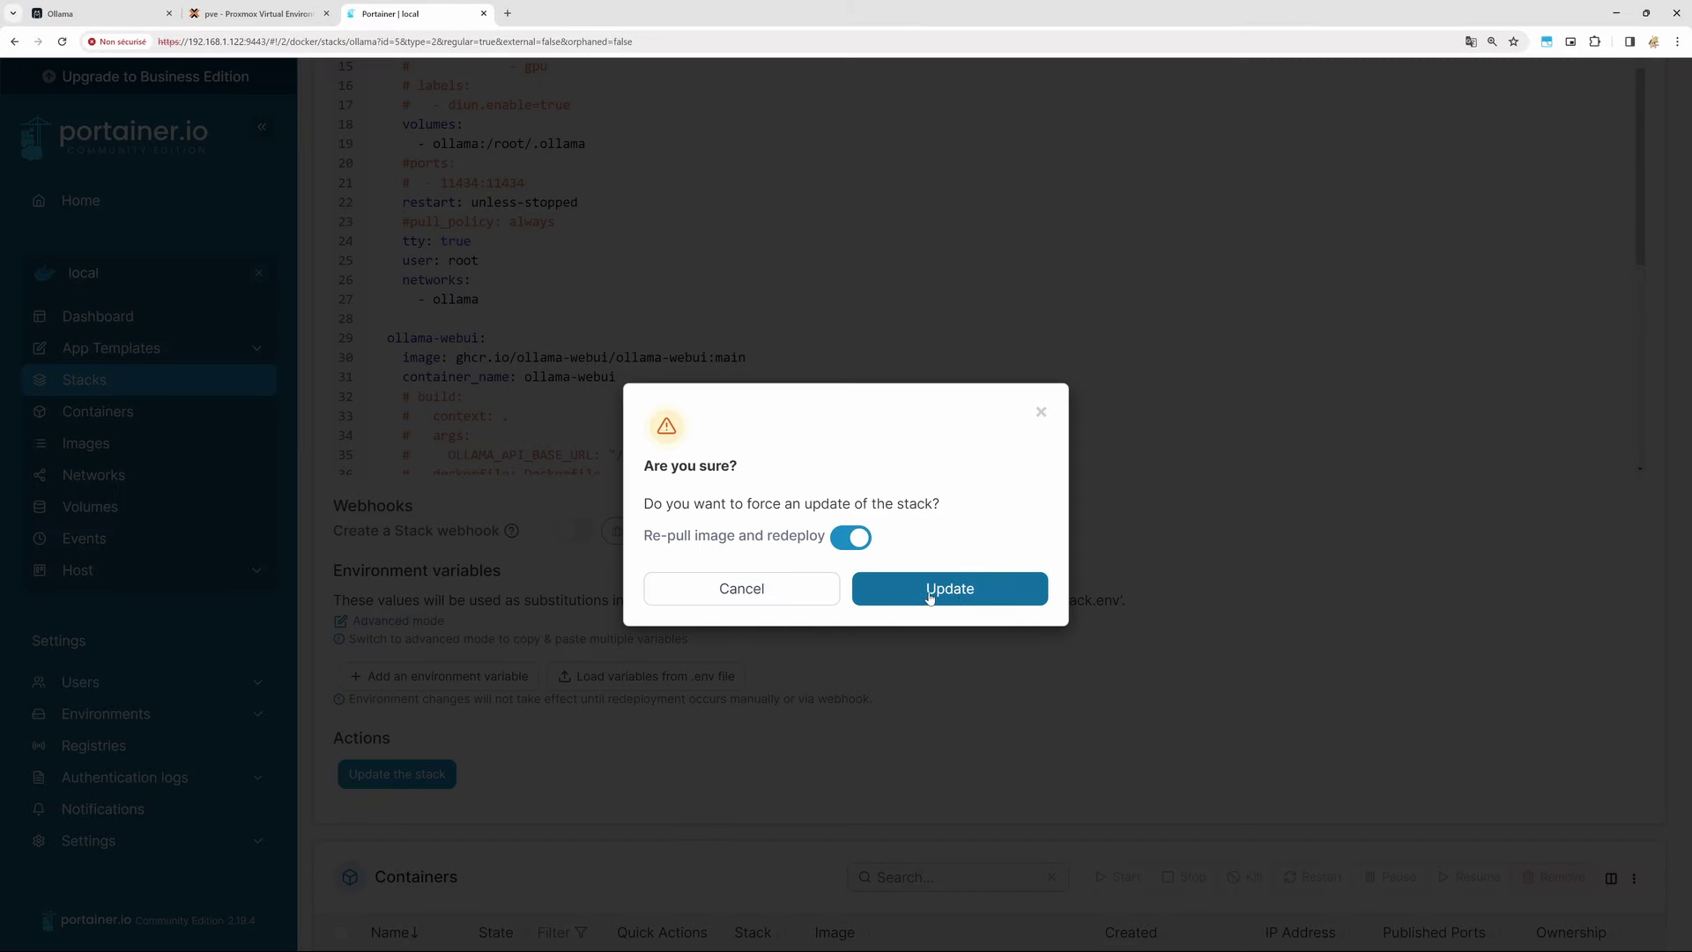
{"action": "left_click", "coordinate": [930, 596]}
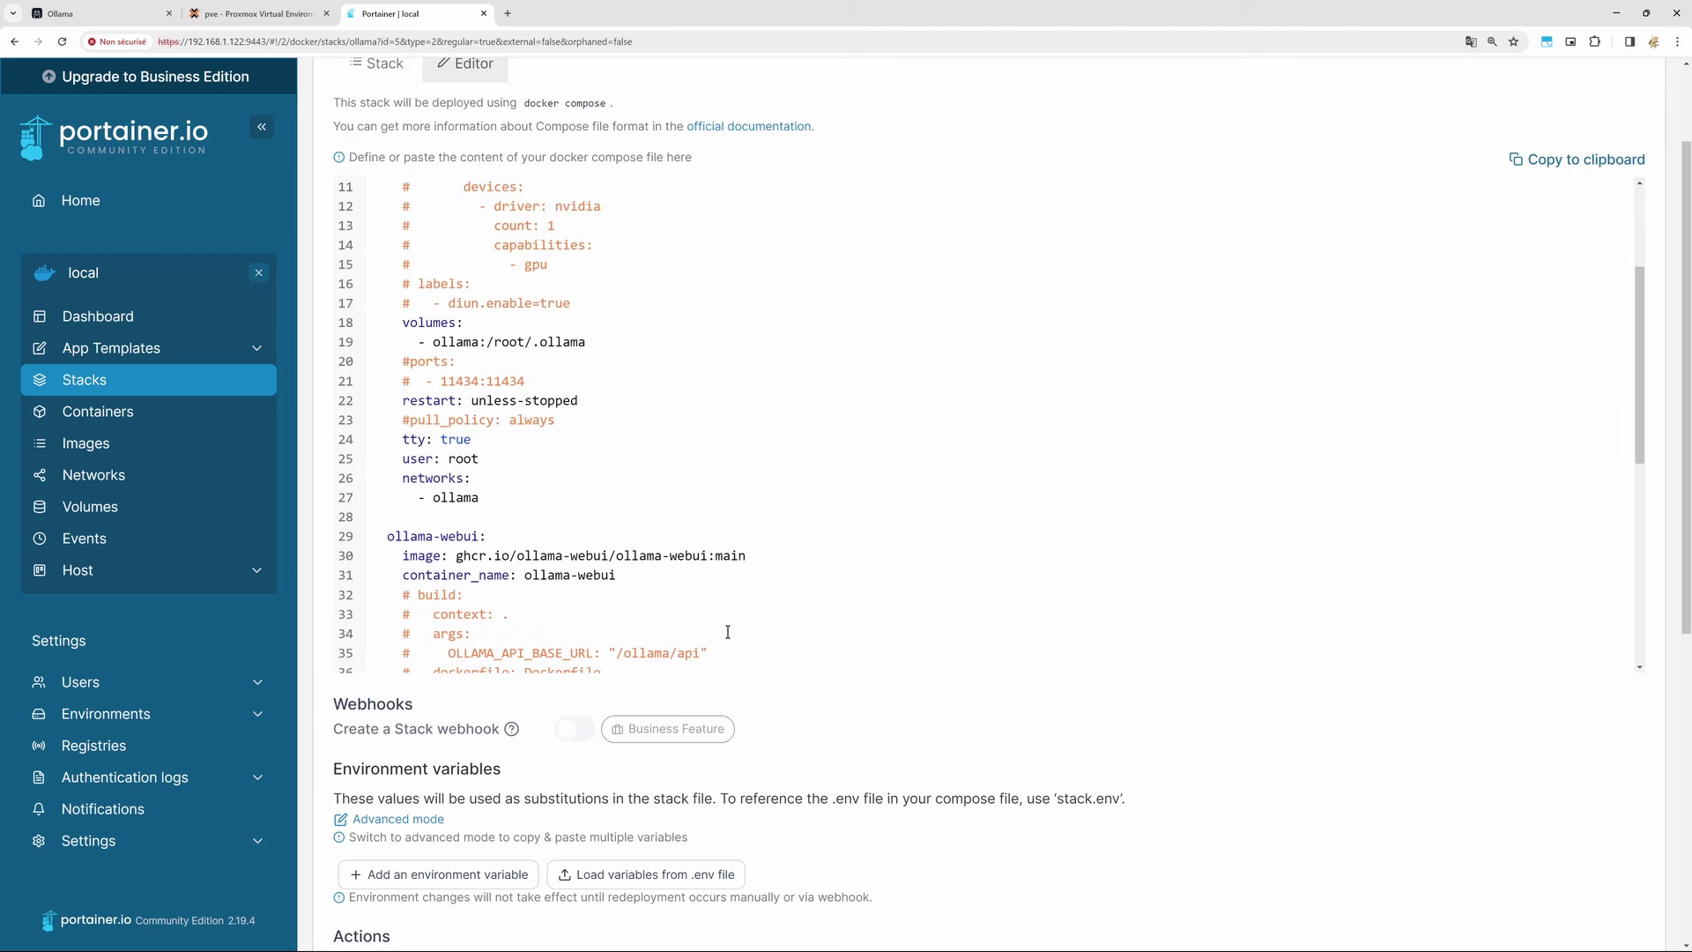
Check the stack's deployment progress and view the summary of container 100 (docker) in Proxmox.
{"action": "scroll", "coordinate": [729, 633], "scroll_direction": "down", "scroll_amount": 2}
{"action": "scroll", "coordinate": [529, 793], "scroll_direction": "down", "scroll_amount": 2}
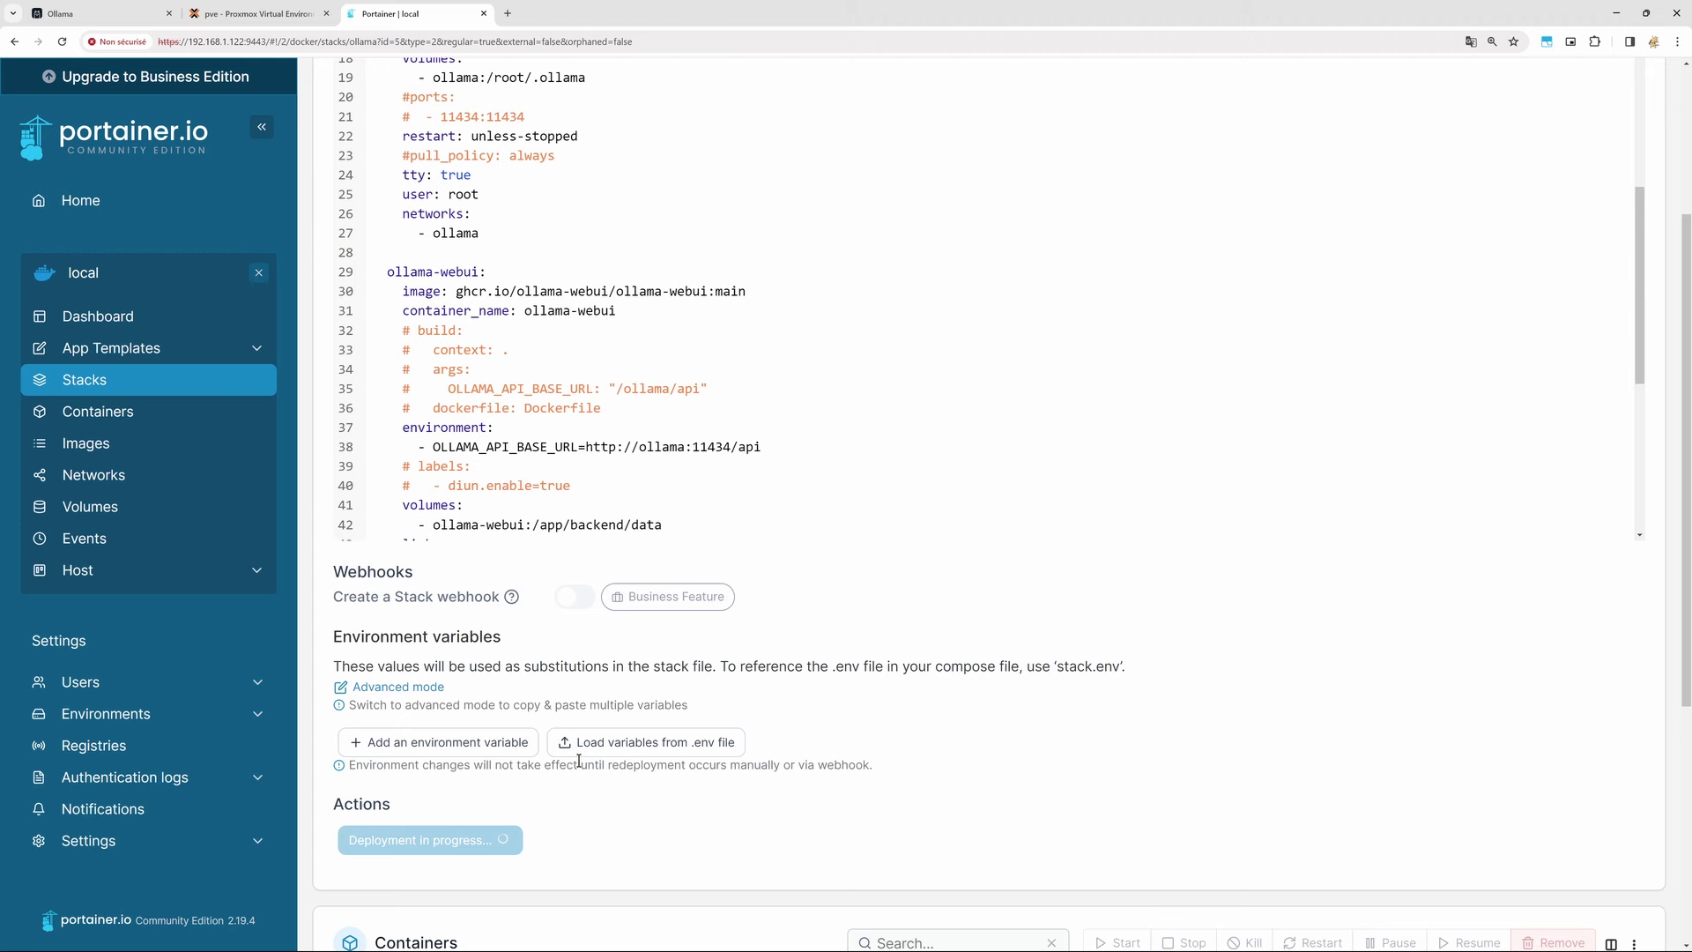
{"action": "left_click", "coordinate": [256, 13]}
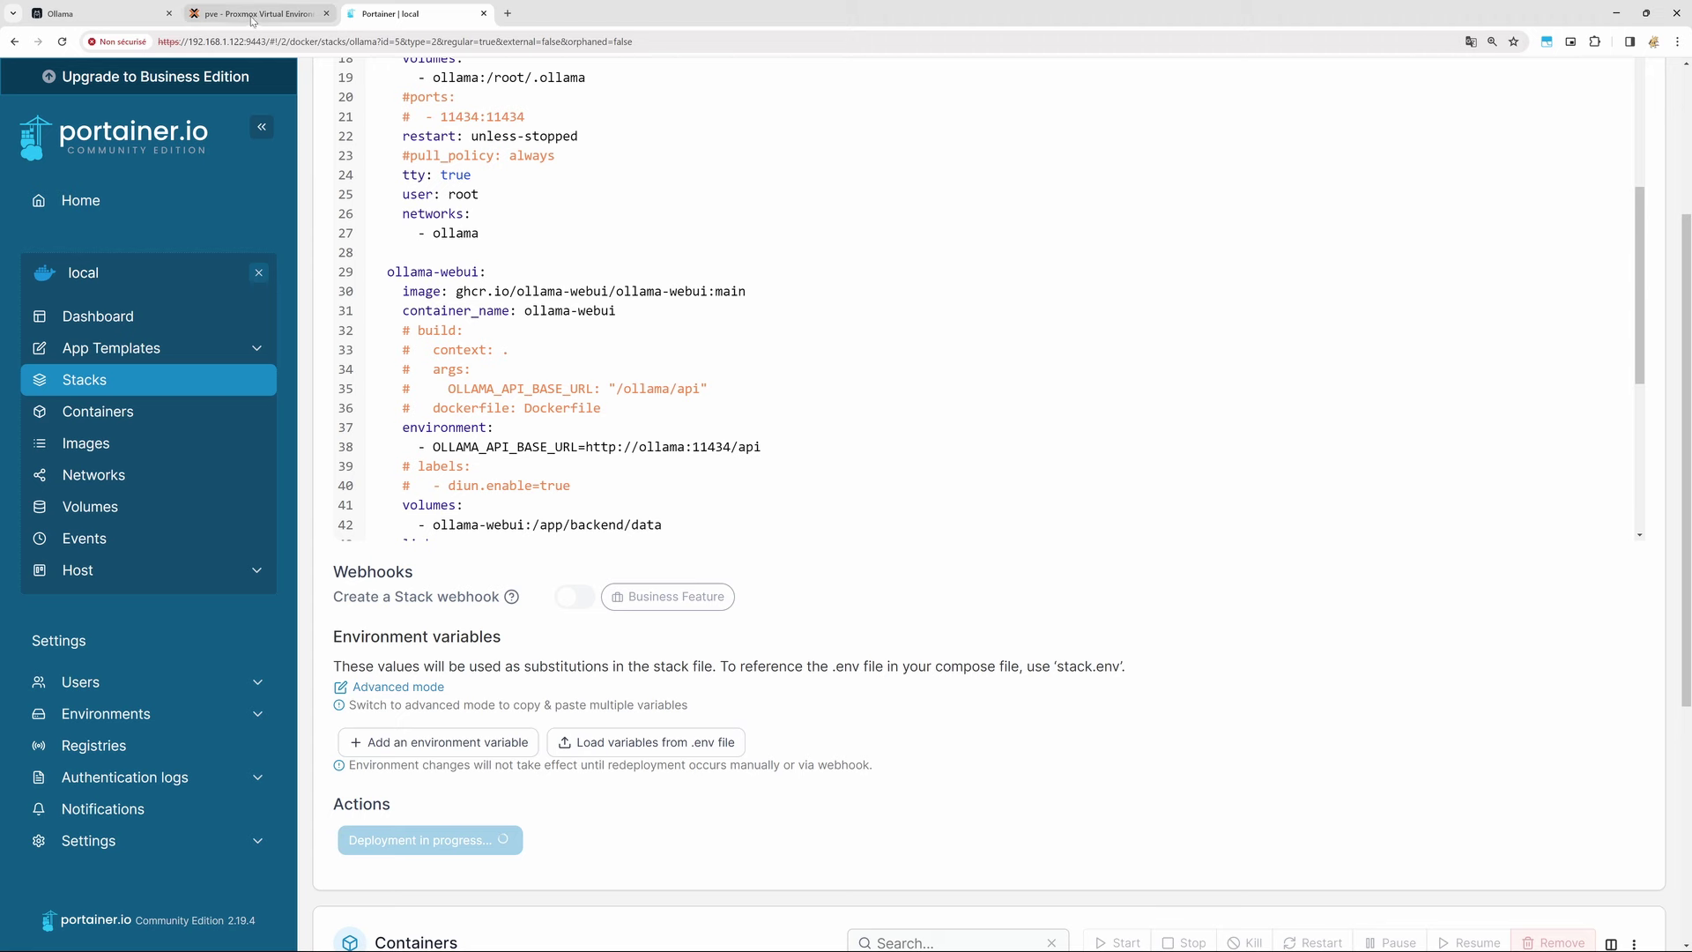
{"action": "left_click", "coordinate": [243, 130]}
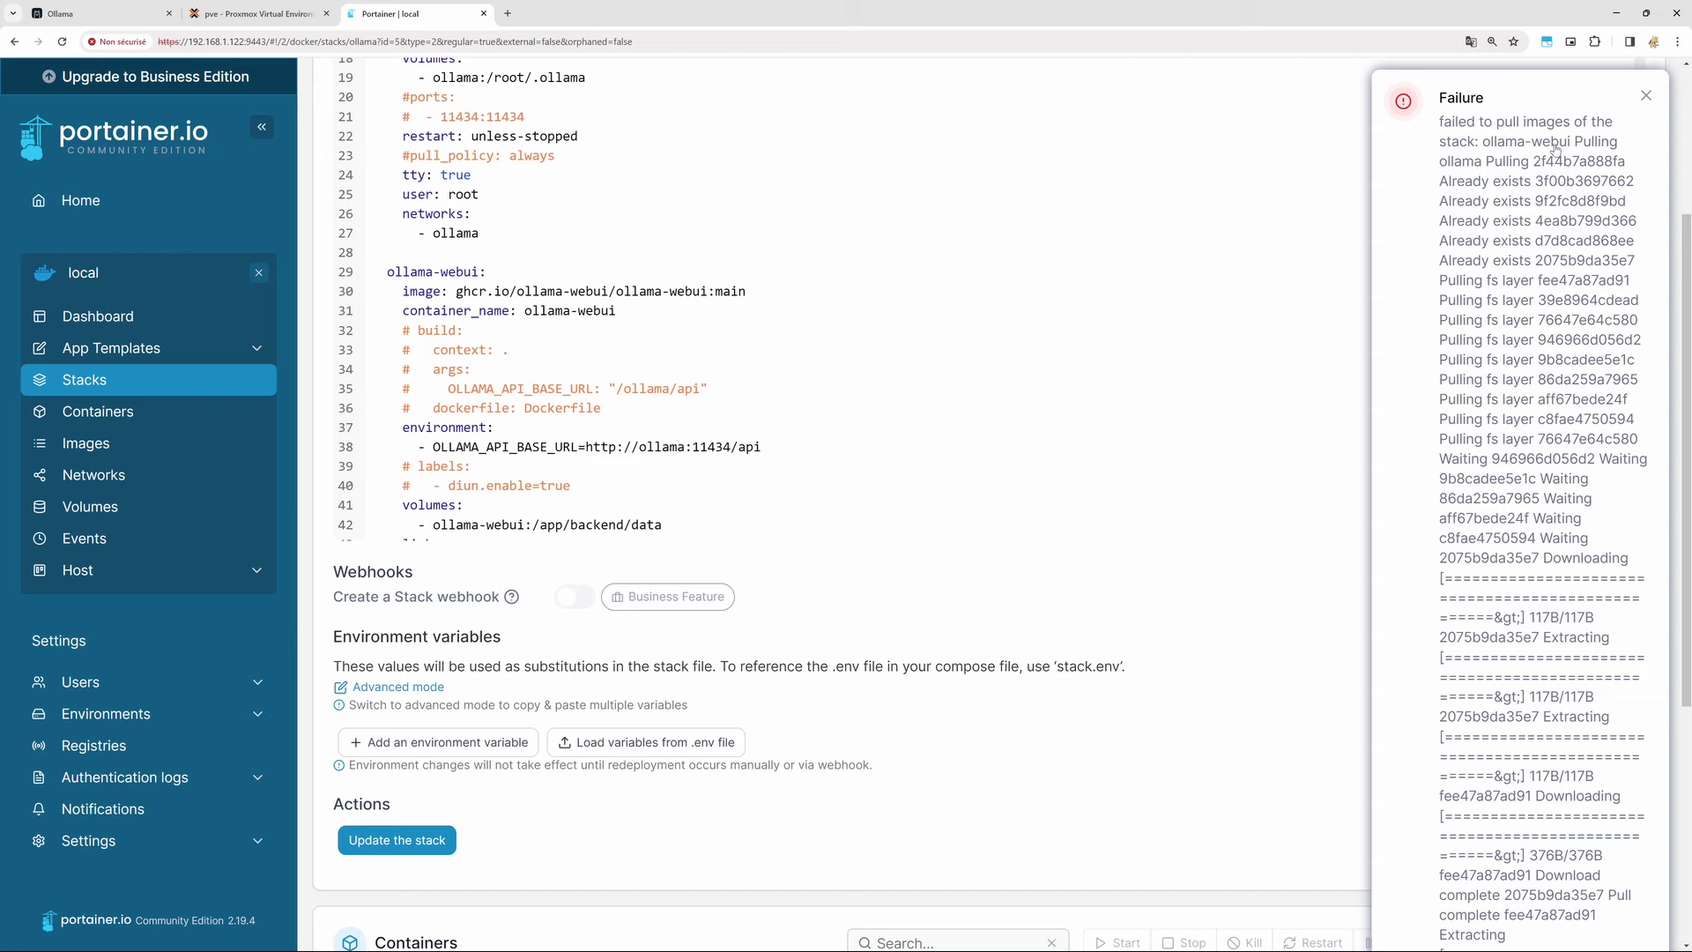
Dismiss the stack update's error message and review the Portainer notifications, staying in the stack editor.
{"action": "scroll", "coordinate": [1552, 640], "scroll_direction": "down", "scroll_amount": 5}
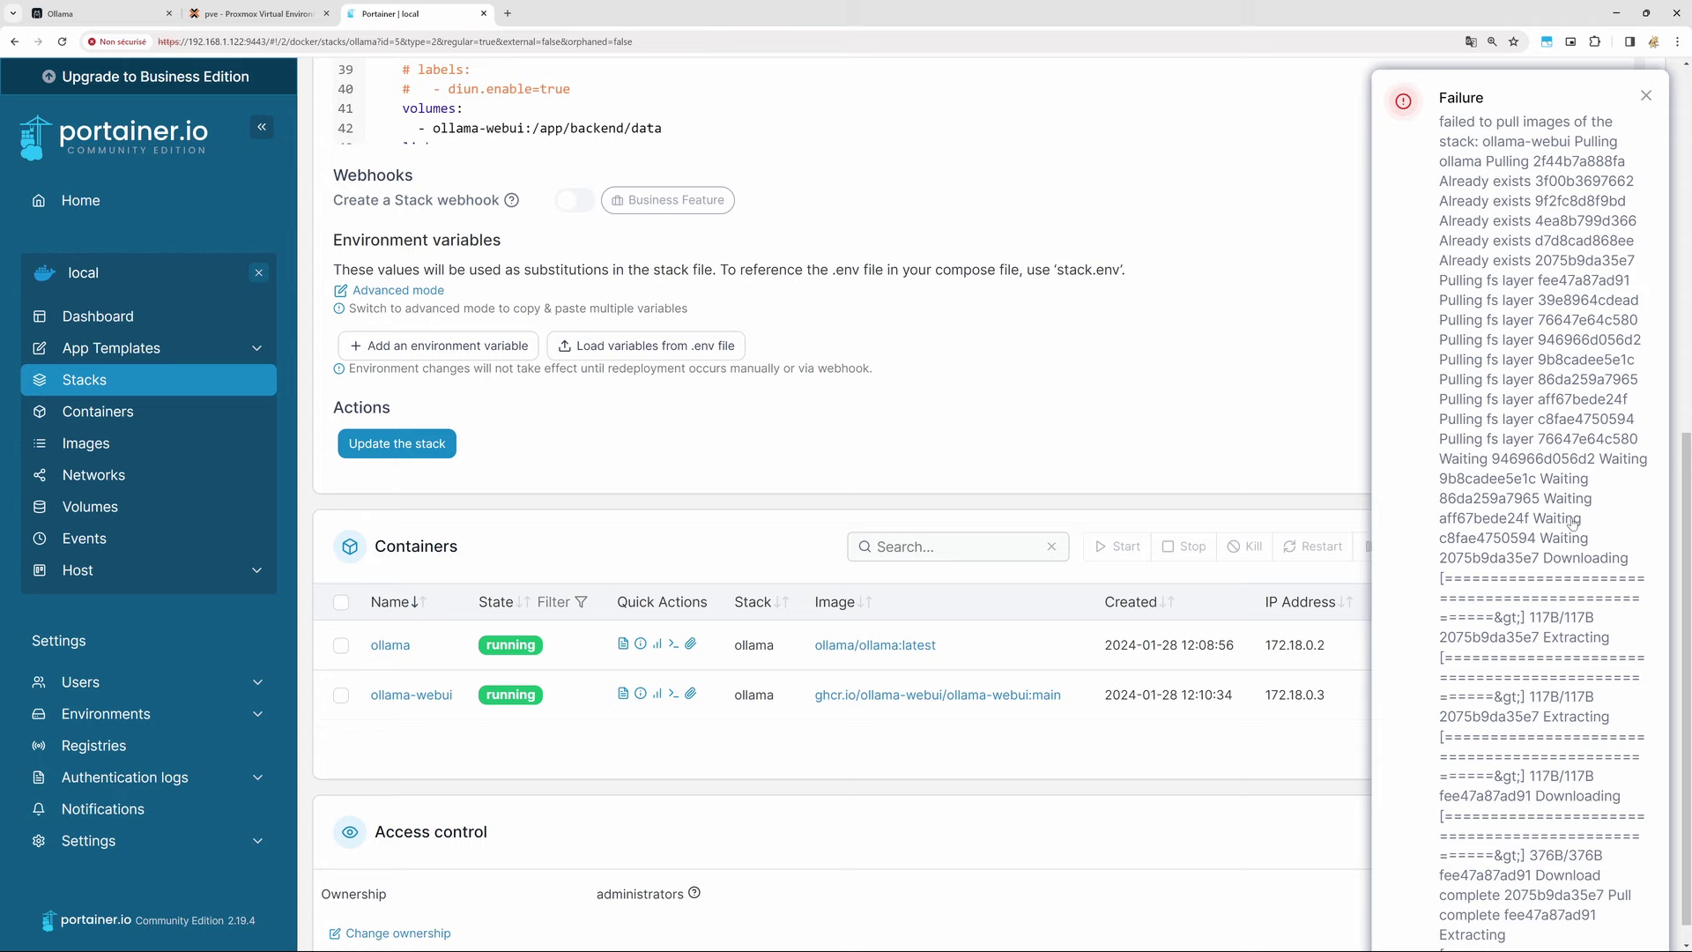
{"action": "left_click", "coordinate": [1646, 95]}
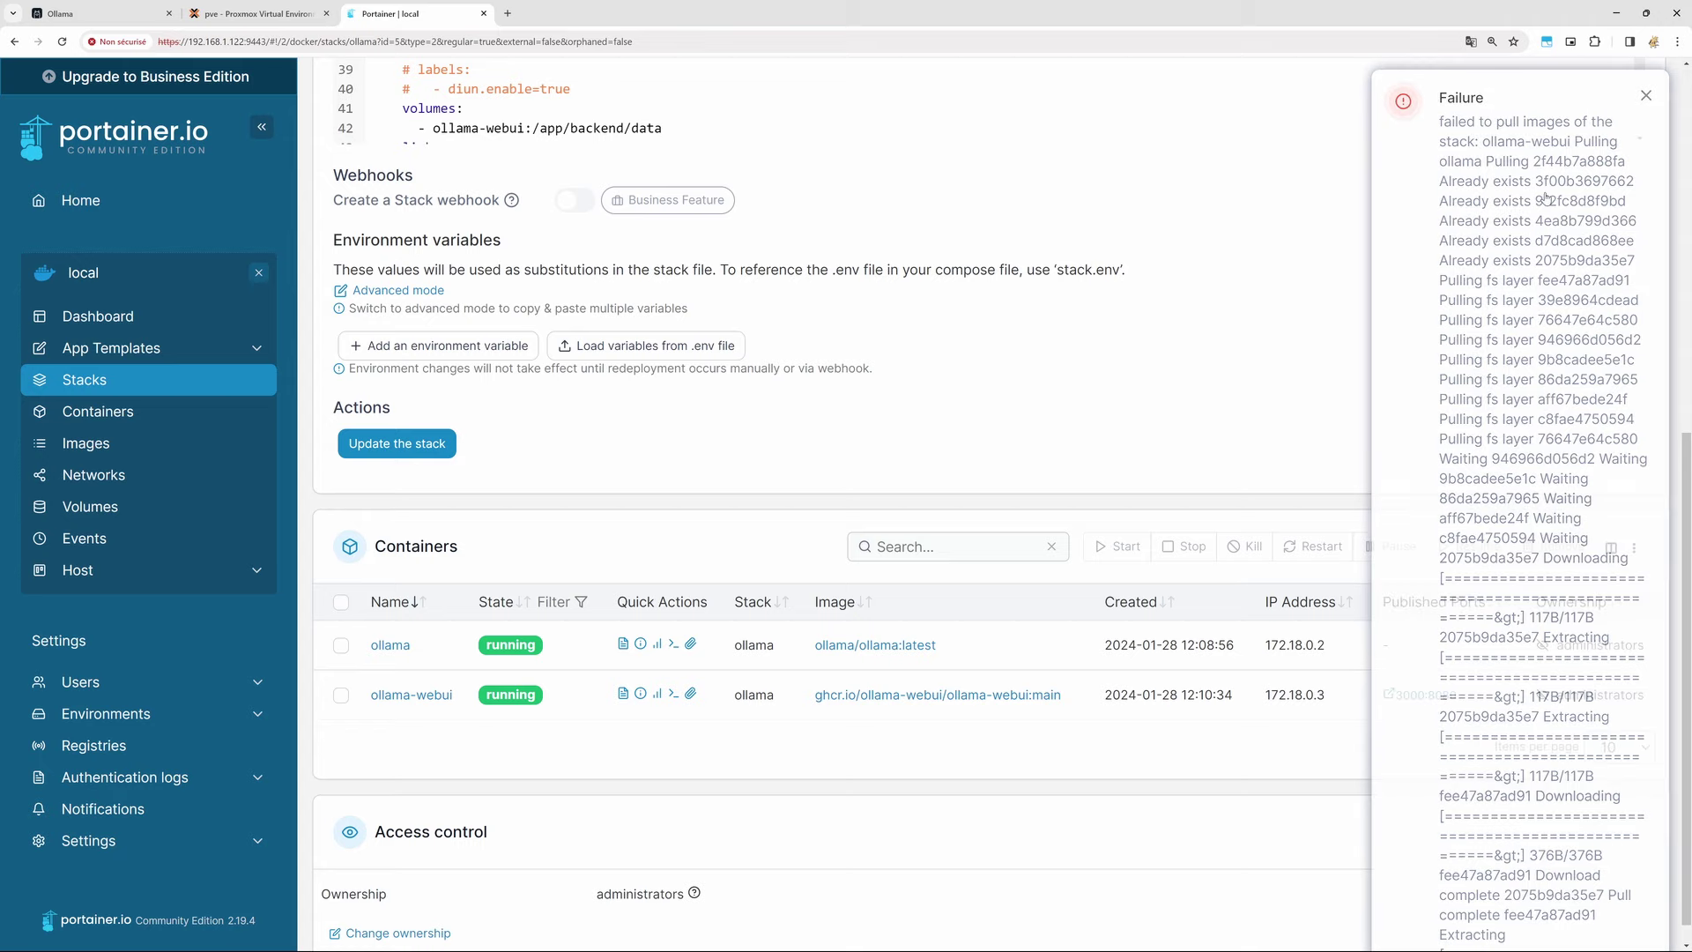
{"action": "scroll", "coordinate": [1547, 196], "scroll_direction": "up", "scroll_amount": 8}
{"action": "left_click", "coordinate": [1473, 116]}
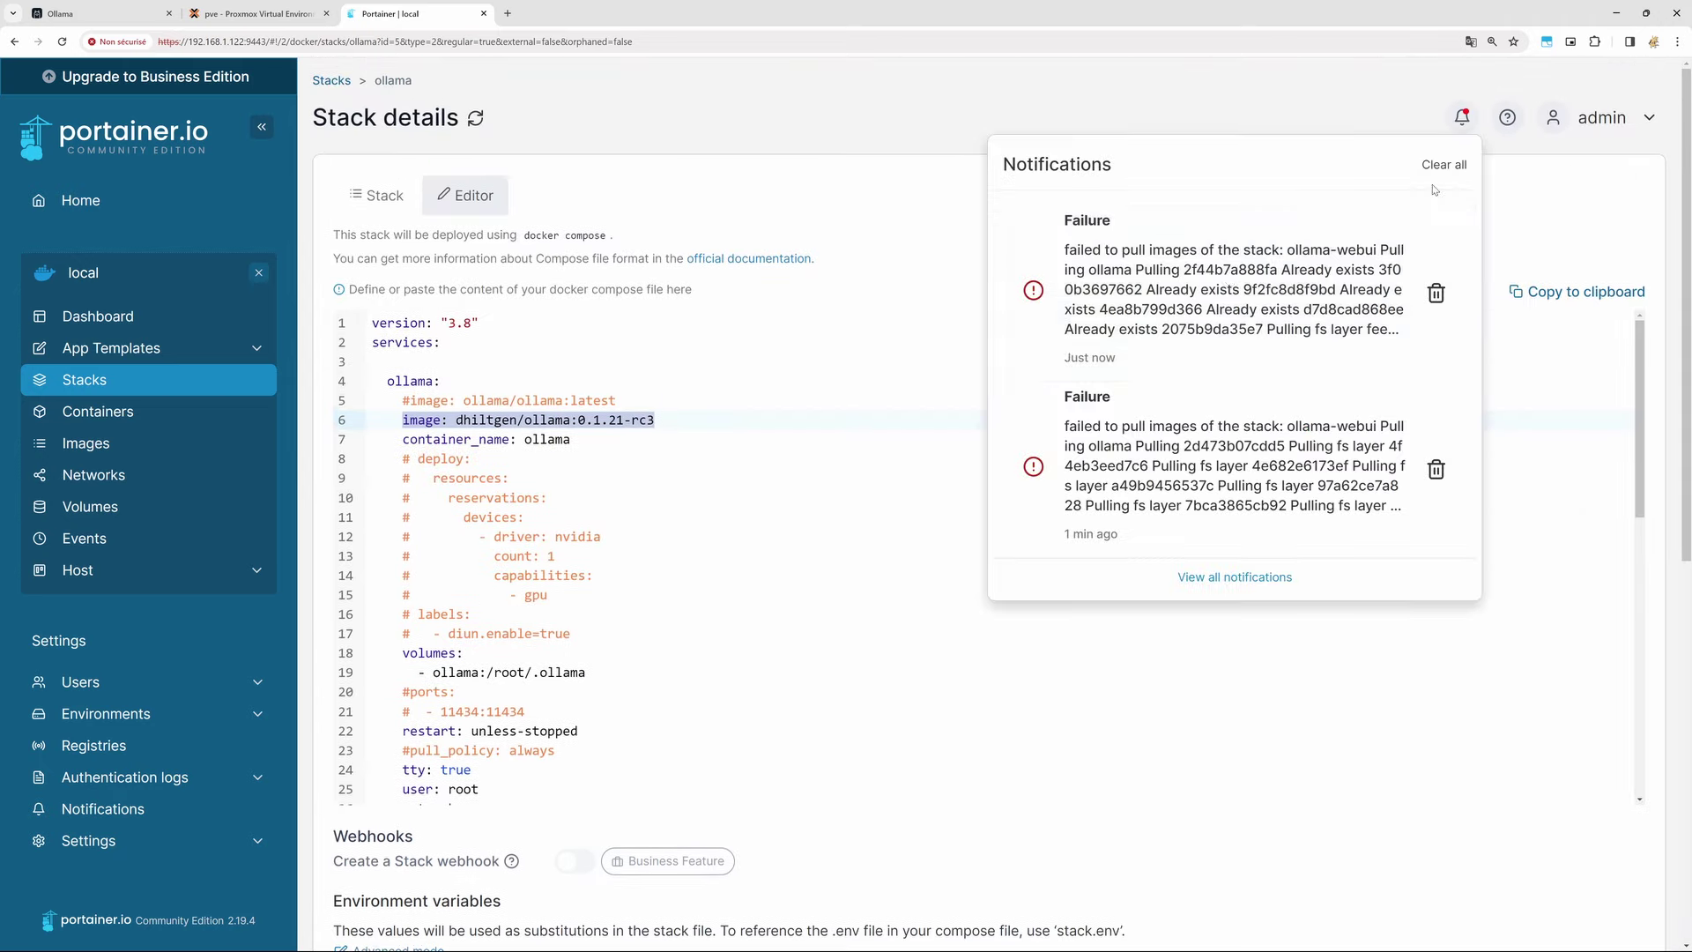
{"action": "left_click", "coordinate": [1274, 315]}
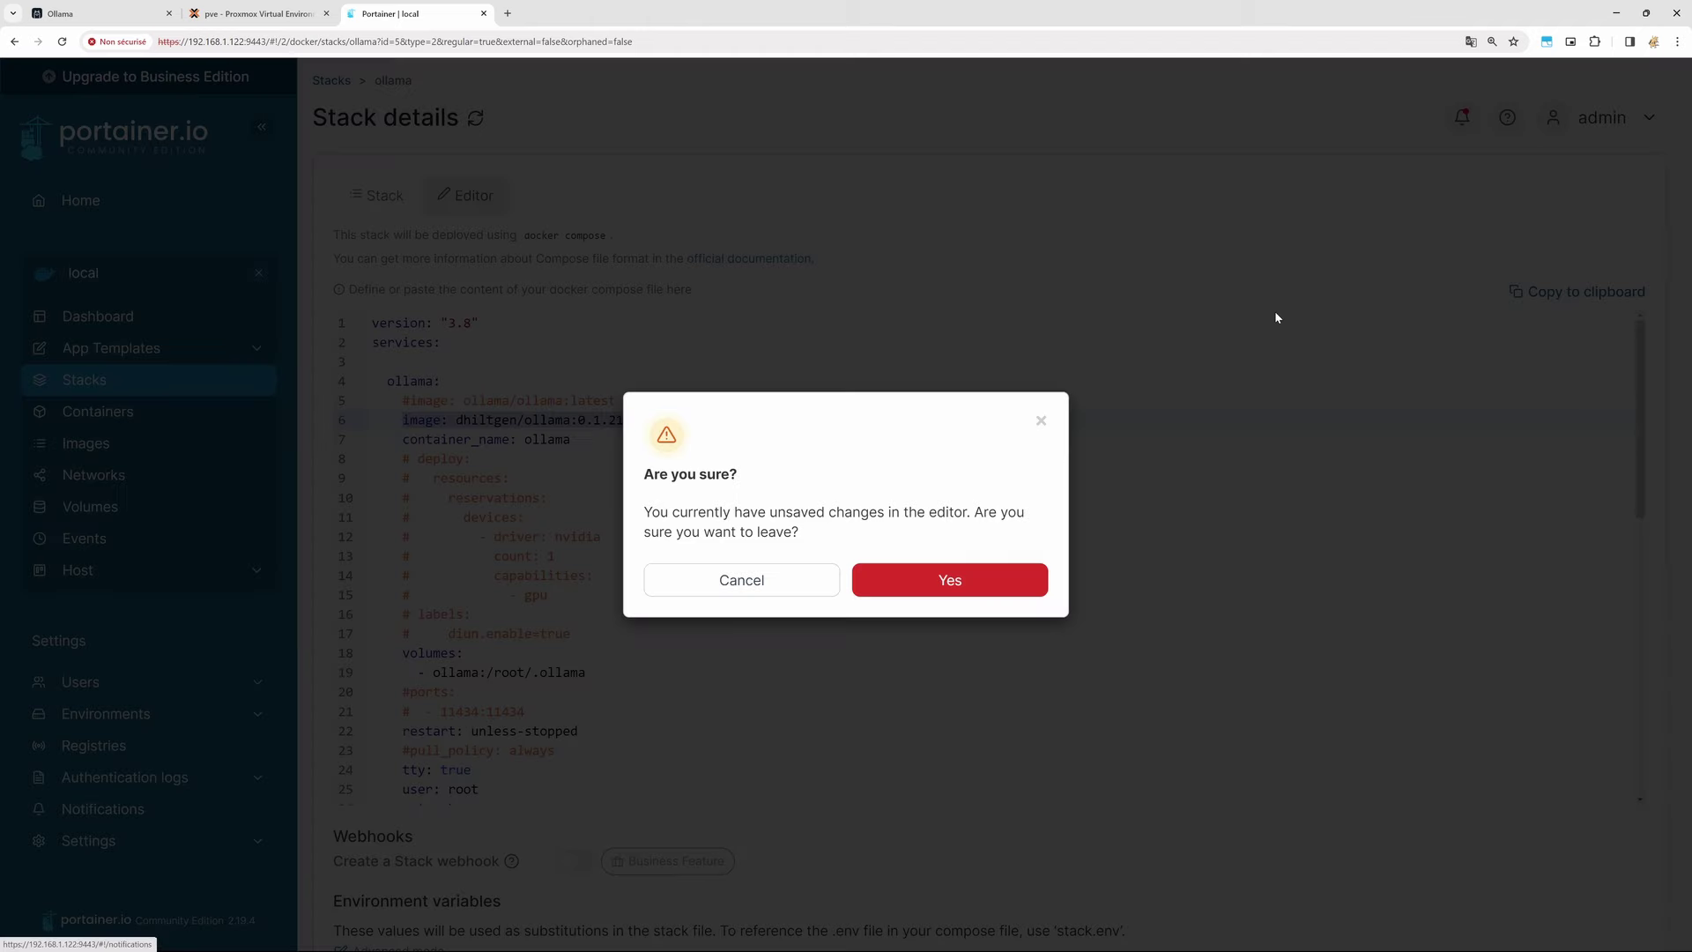
{"action": "left_click", "coordinate": [779, 577]}
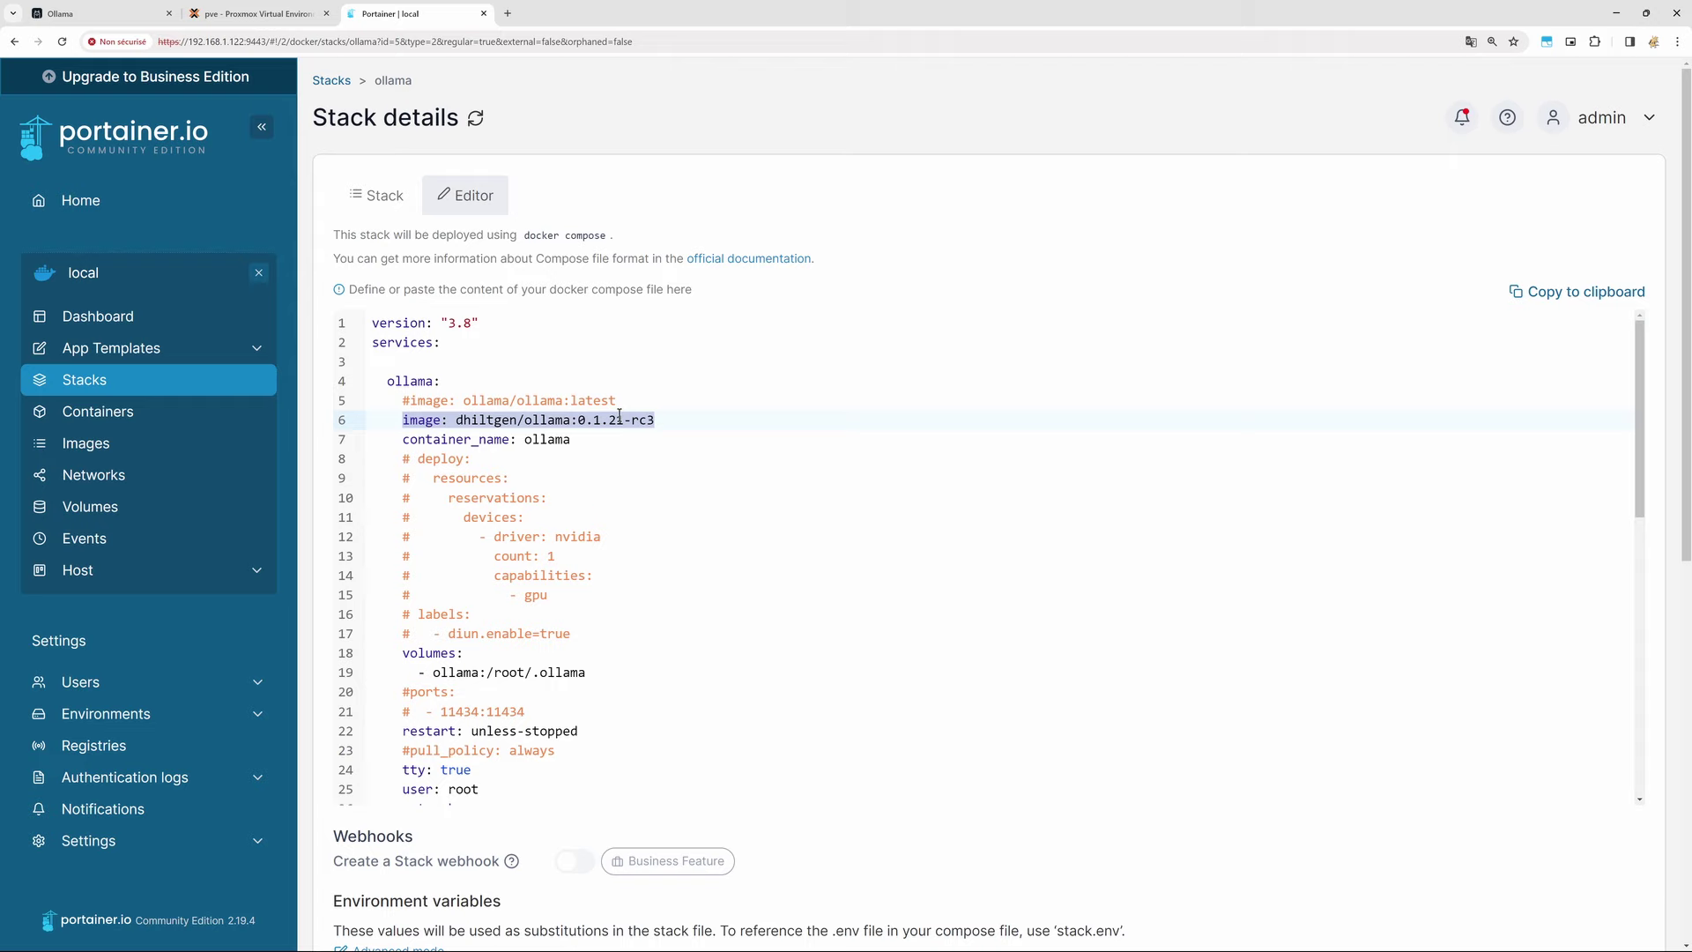
Switch to Proxmox and begin a new mount point for container 100 (docker), keeping images as its storage.
{"action": "left_click", "coordinate": [653, 420]}
{"action": "left_click", "coordinate": [302, 16]}
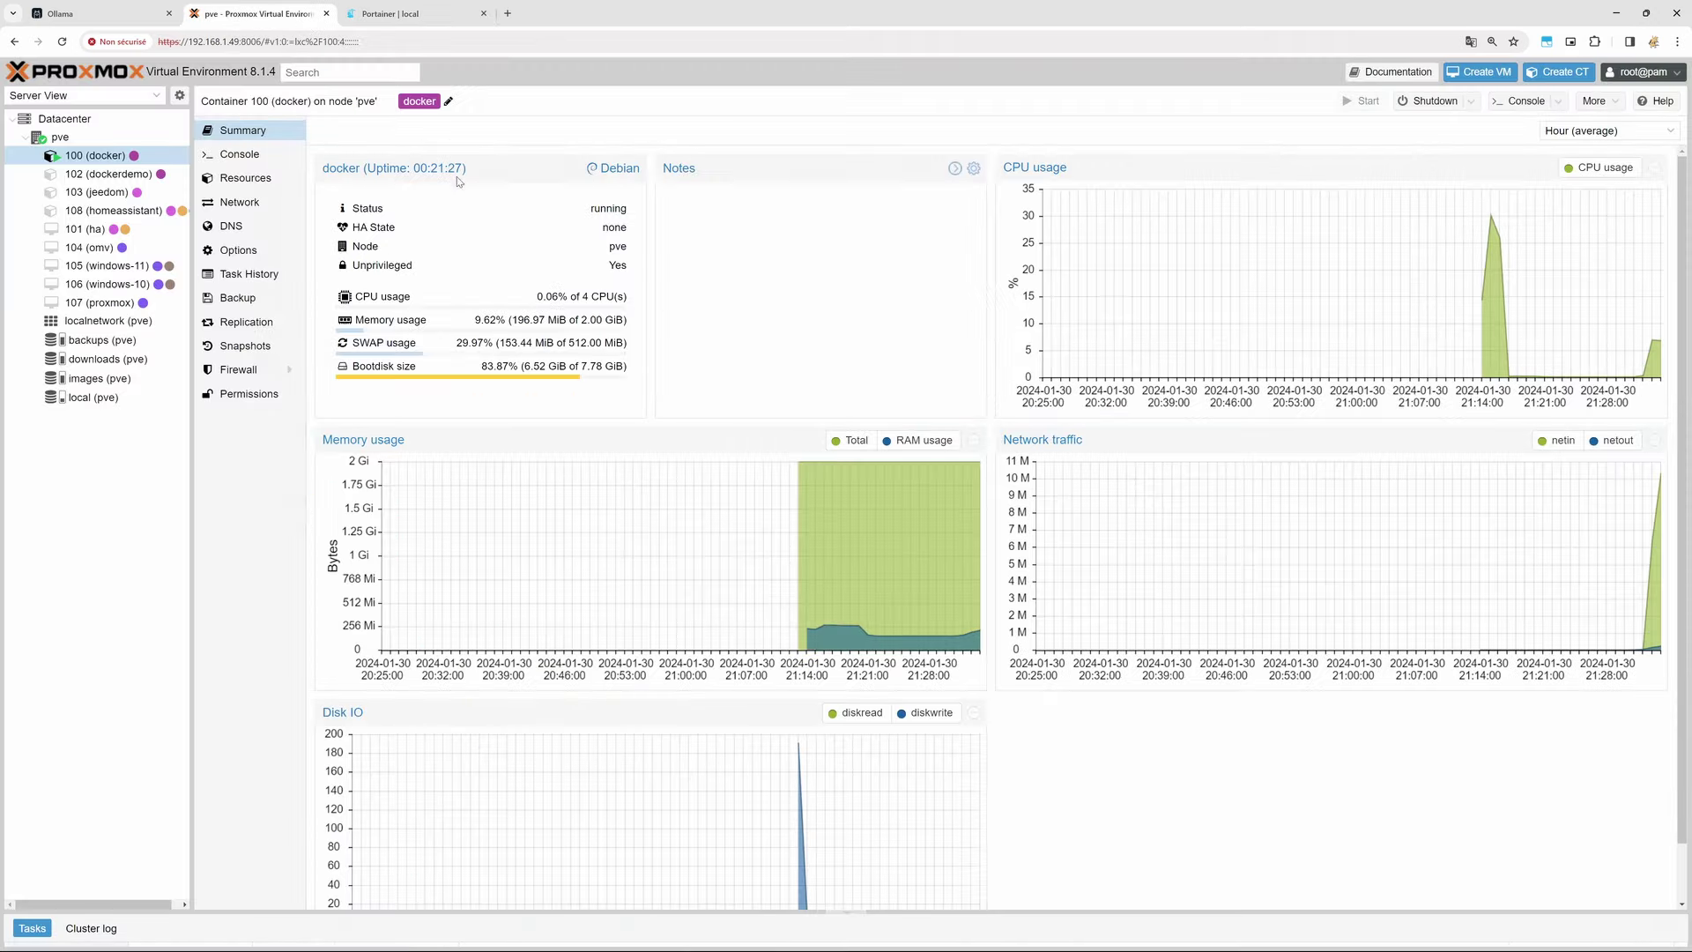
{"action": "left_click", "coordinate": [250, 179]}
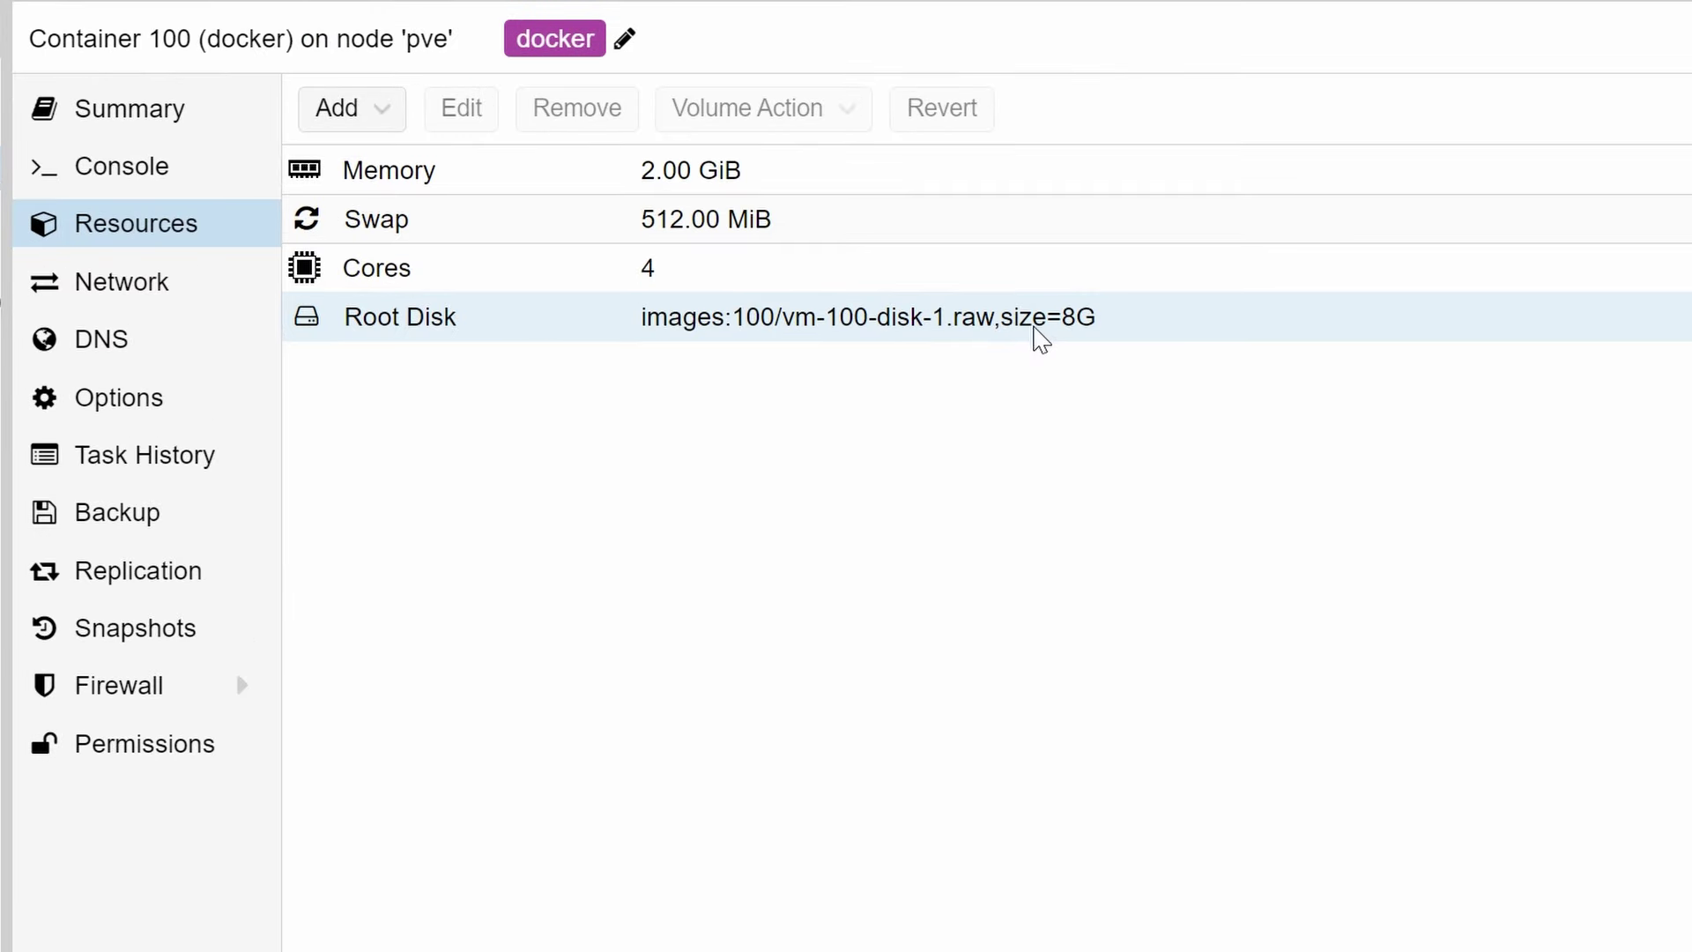
{"action": "left_click", "coordinate": [397, 112]}
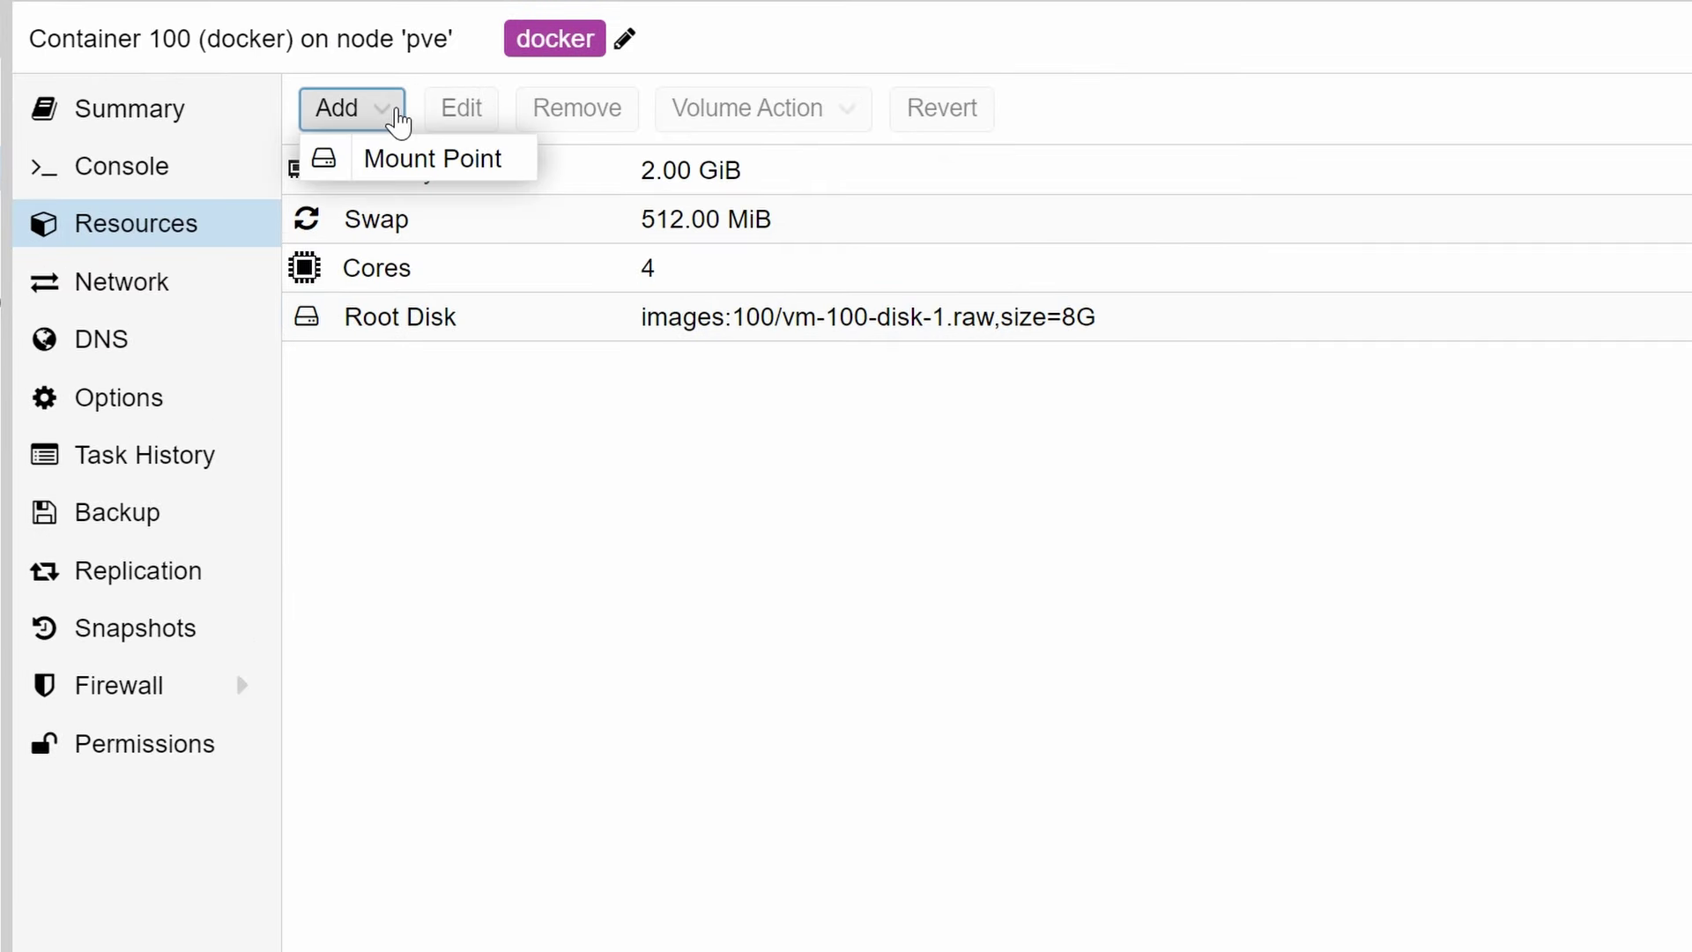
{"action": "left_click", "coordinate": [446, 170]}
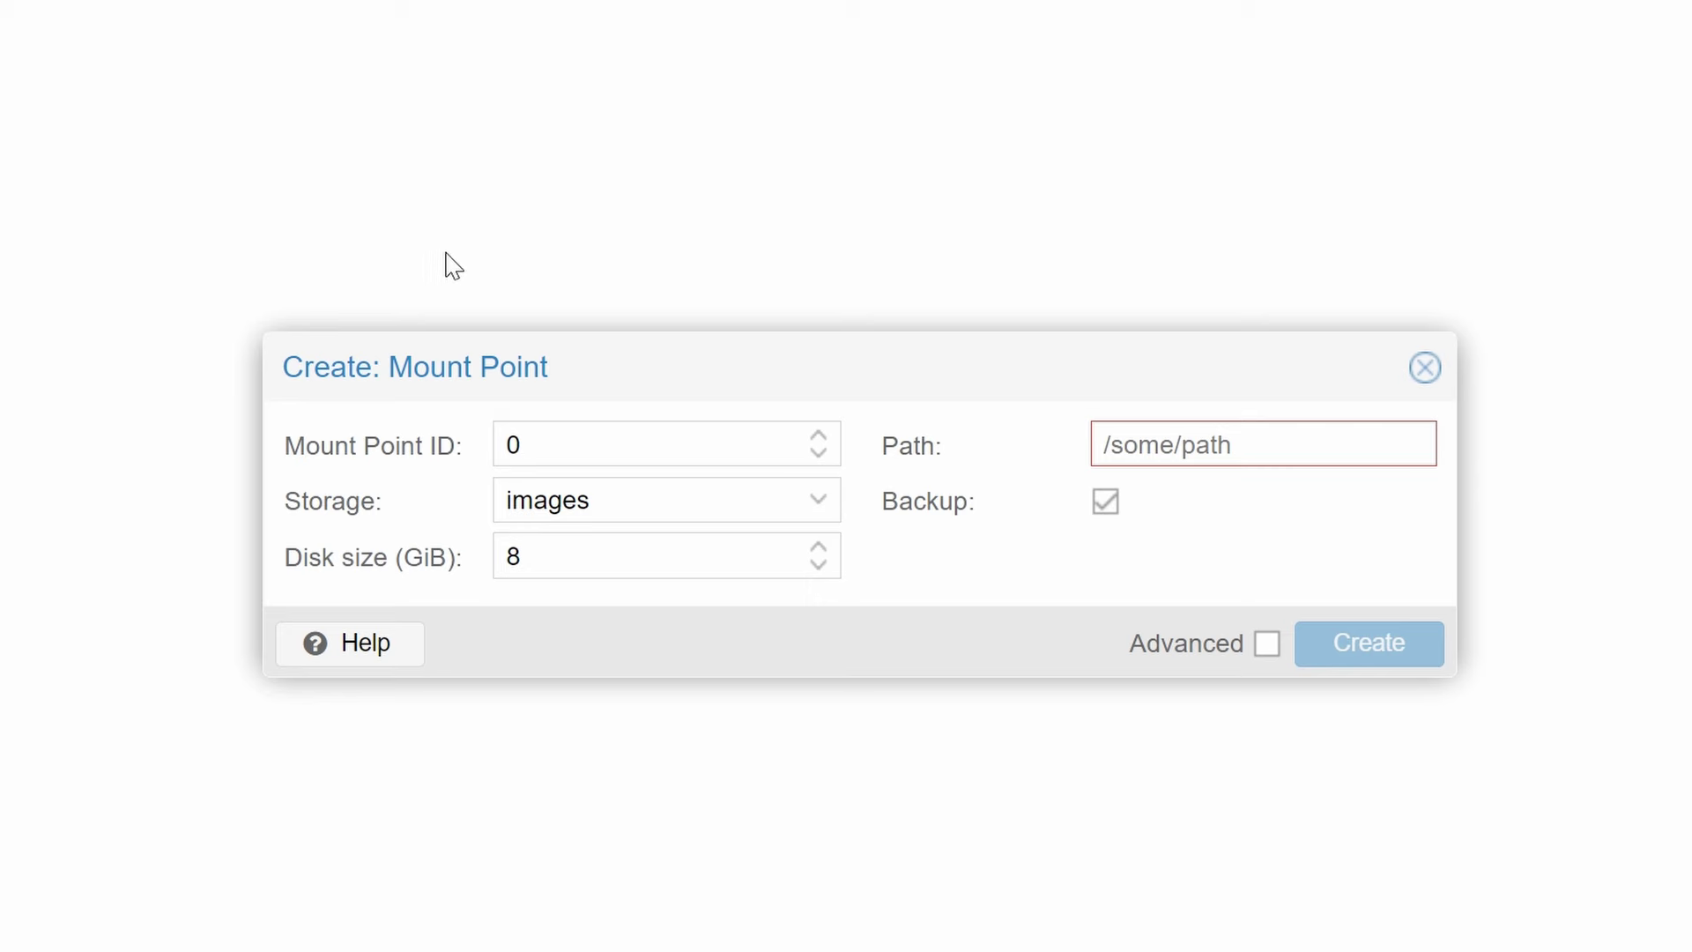
{"action": "left_click", "coordinate": [812, 517]}
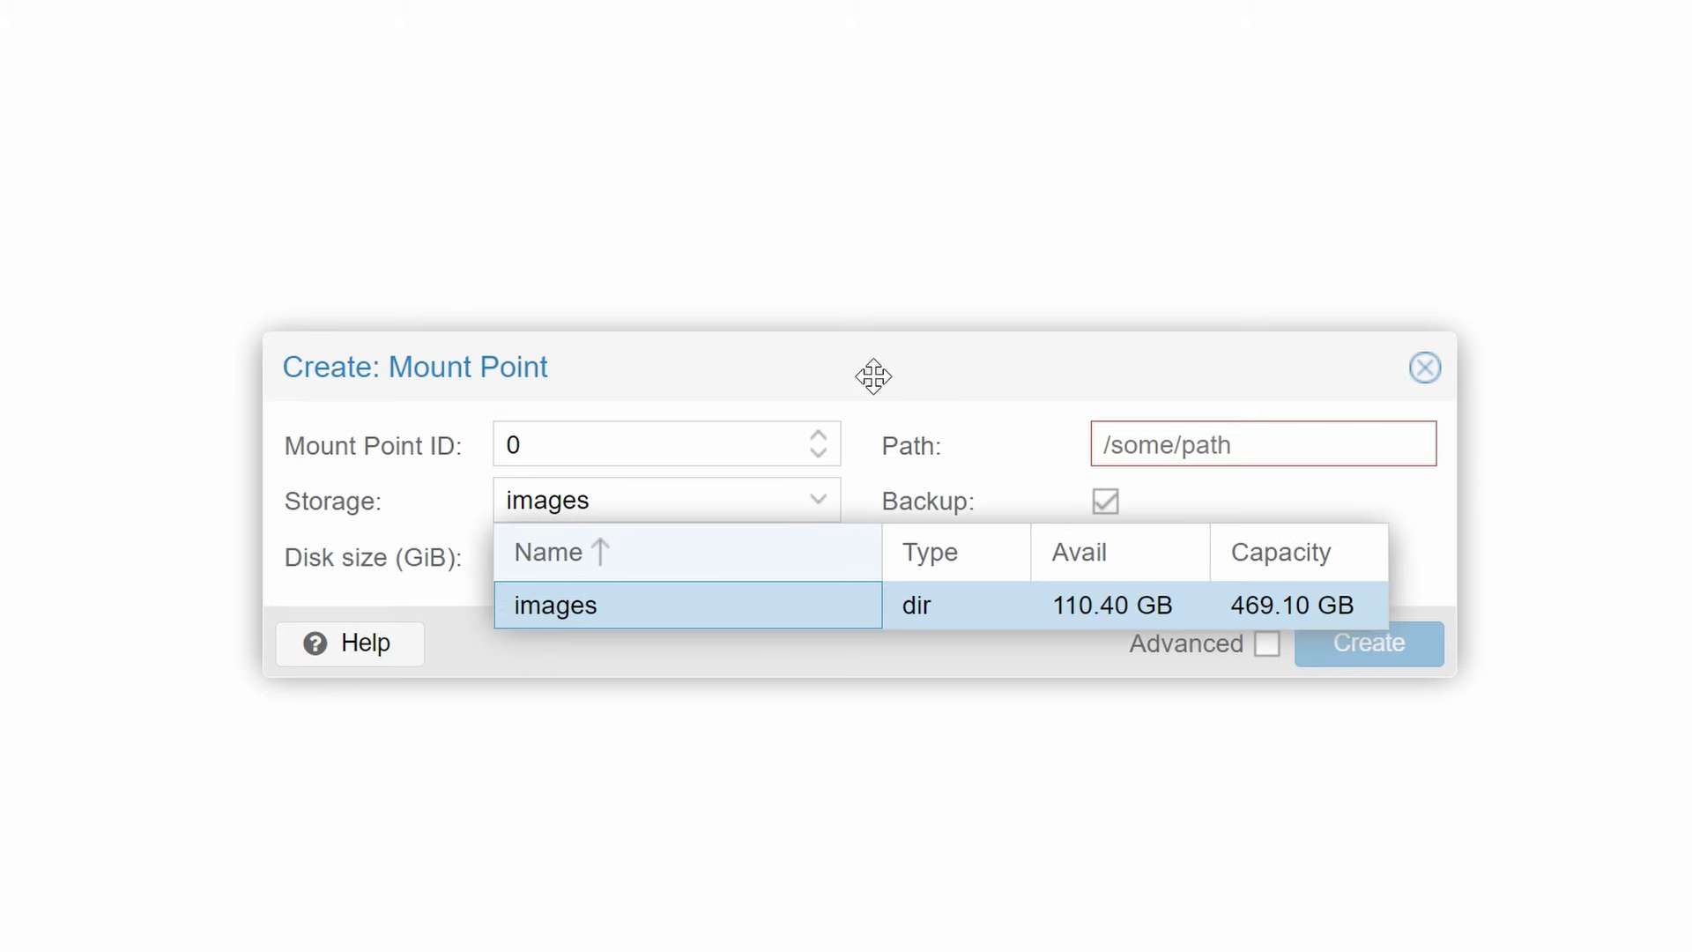
{"action": "left_click", "coordinate": [1171, 444]}
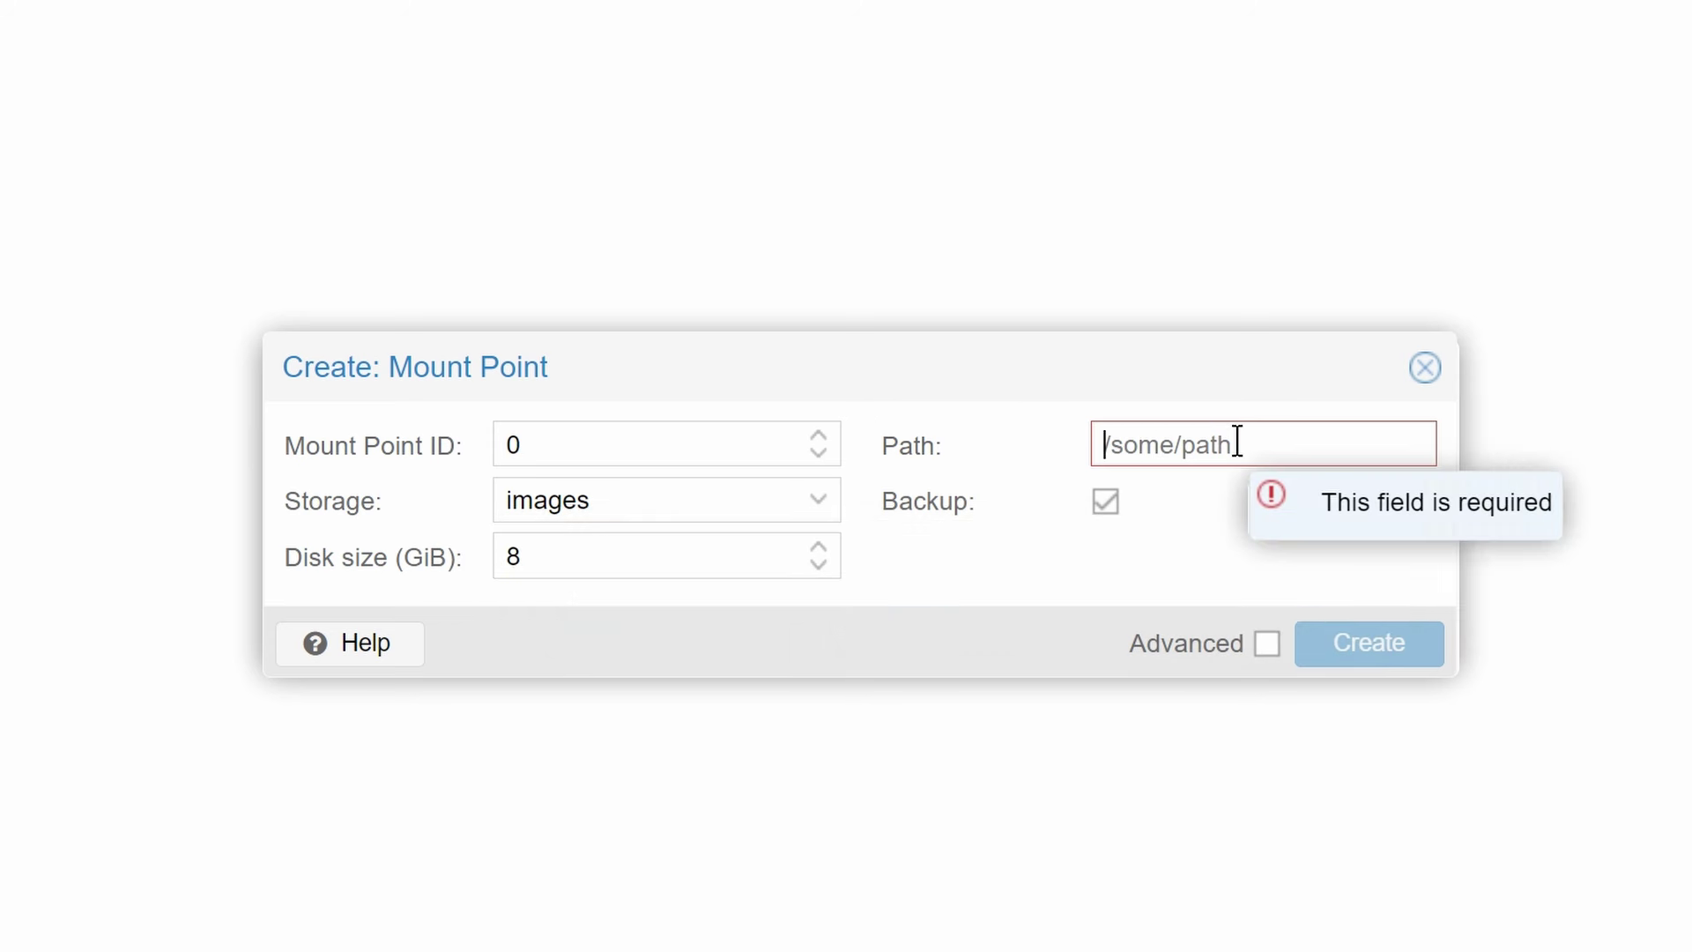
Create the mount point with a disk size of 32 GiB and path /big, excluding it from backups.
{"action": "left_click_drag", "start_coordinate": [577, 556], "coordinate": [476, 558]}
{"action": "type", "text": "32"}
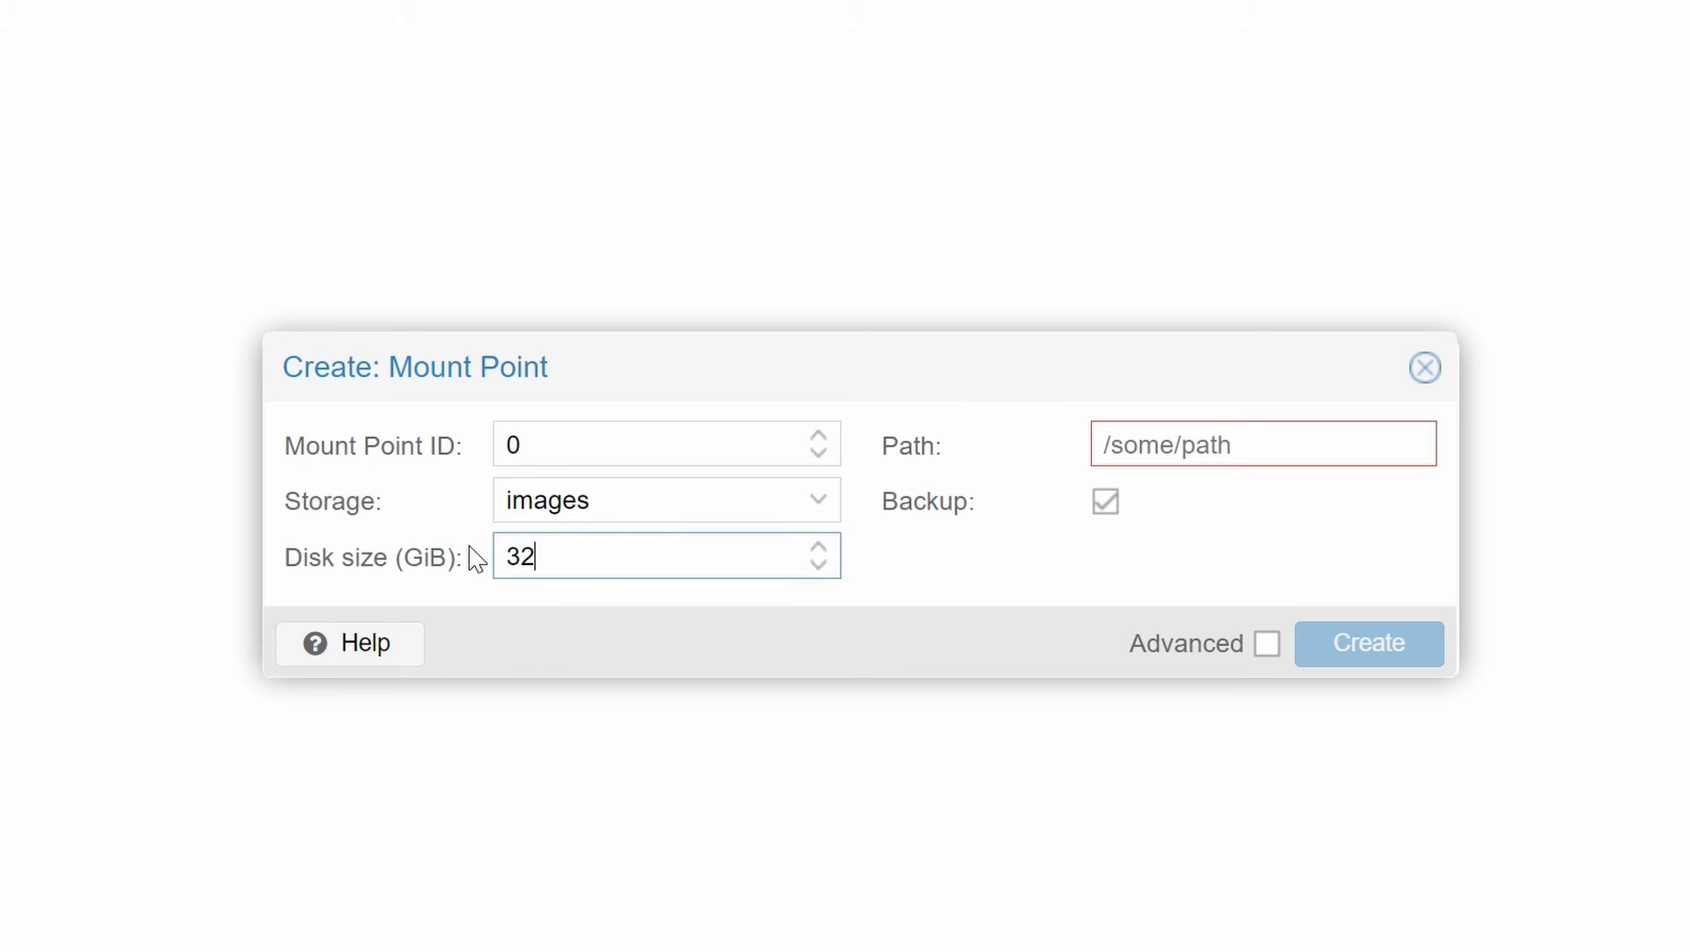
{"action": "left_click", "coordinate": [1194, 437]}
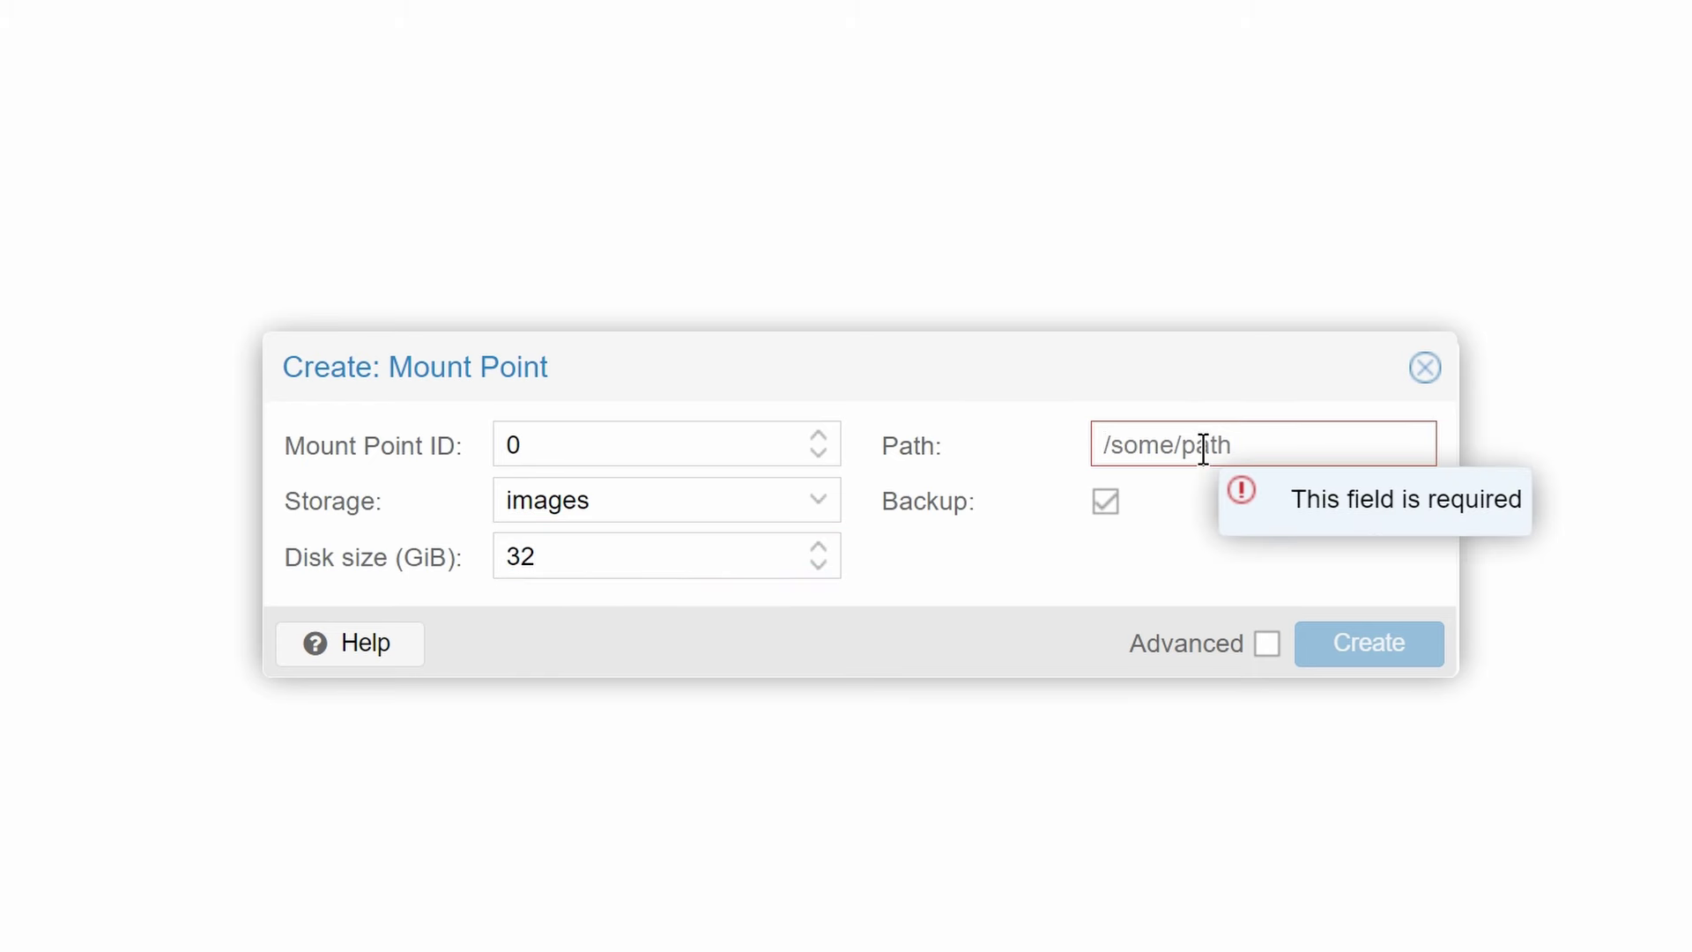
{"action": "type", "text": "/big"}
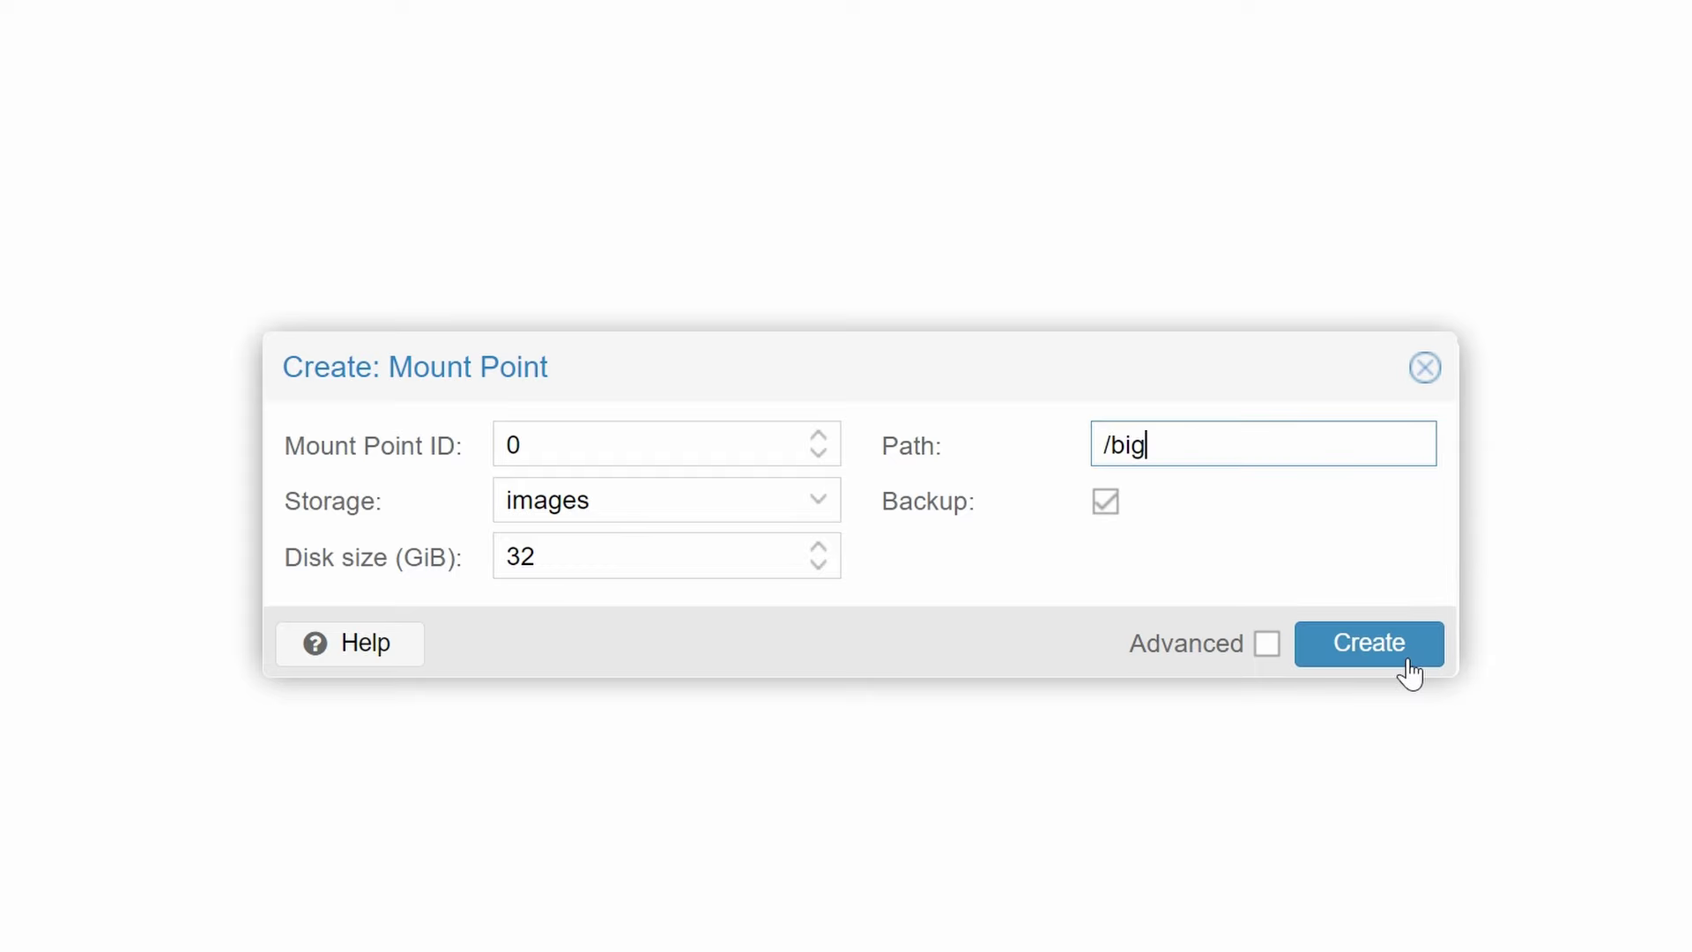
{"action": "left_click", "coordinate": [1106, 501]}
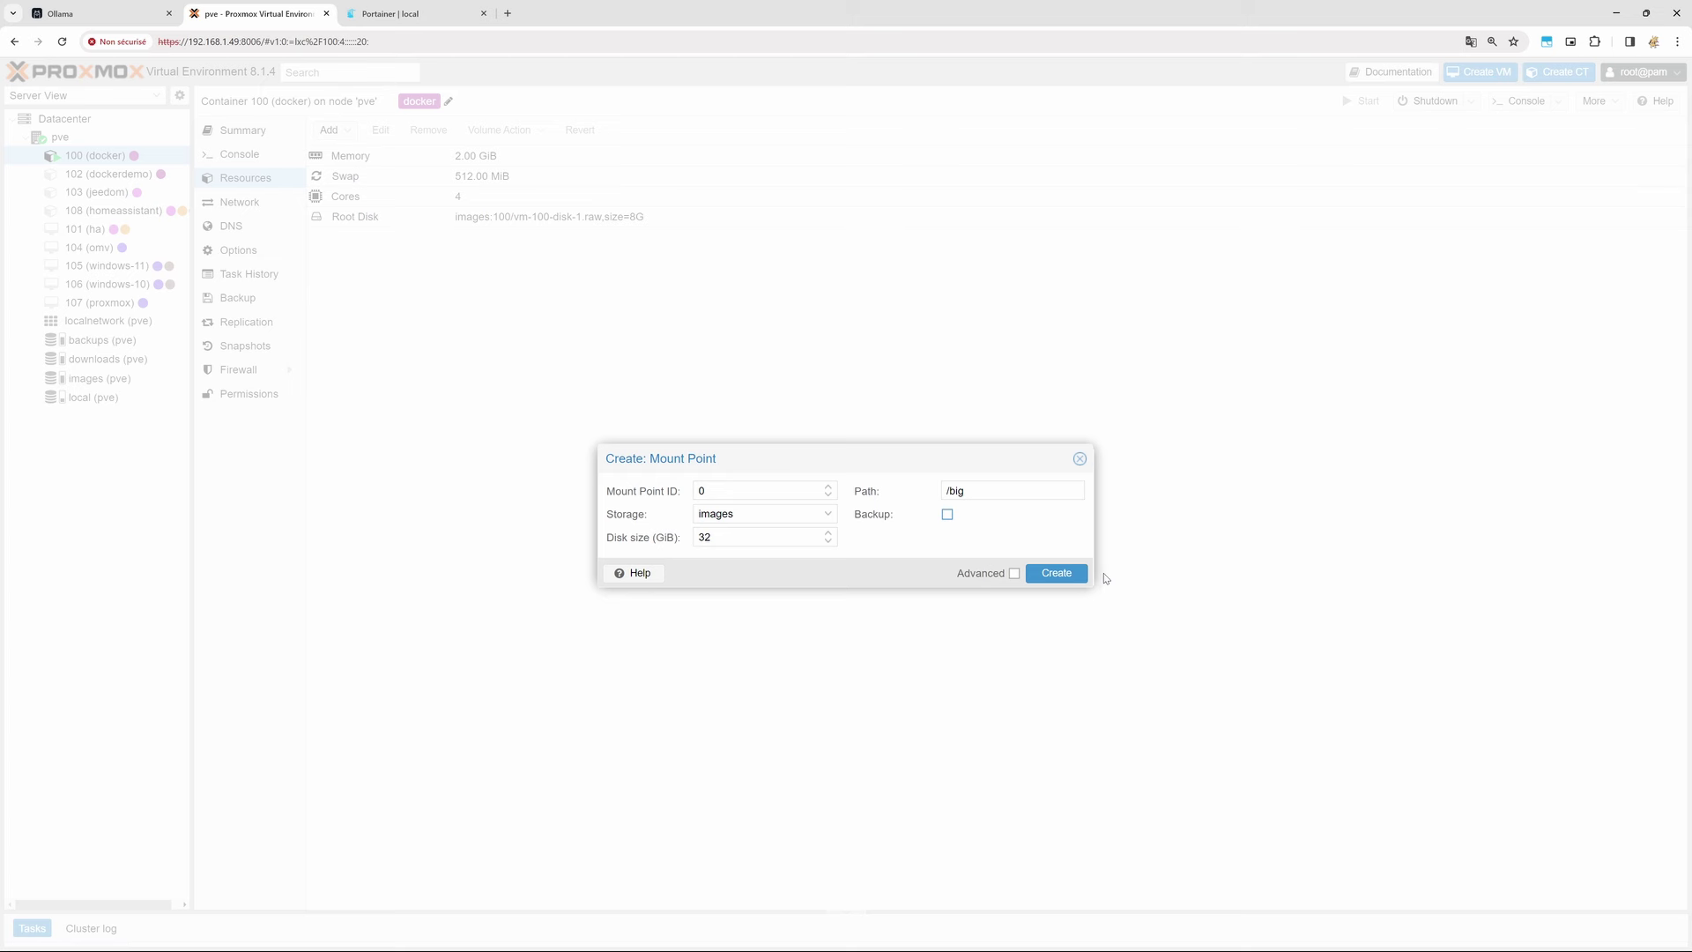
{"action": "left_click", "coordinate": [1070, 573]}
Reboot container 100 (docker) and select its new mount point in the resources.
{"action": "left_click", "coordinate": [860, 548]}
{"action": "left_click", "coordinate": [1471, 101]}
{"action": "left_click", "coordinate": [1415, 120]}
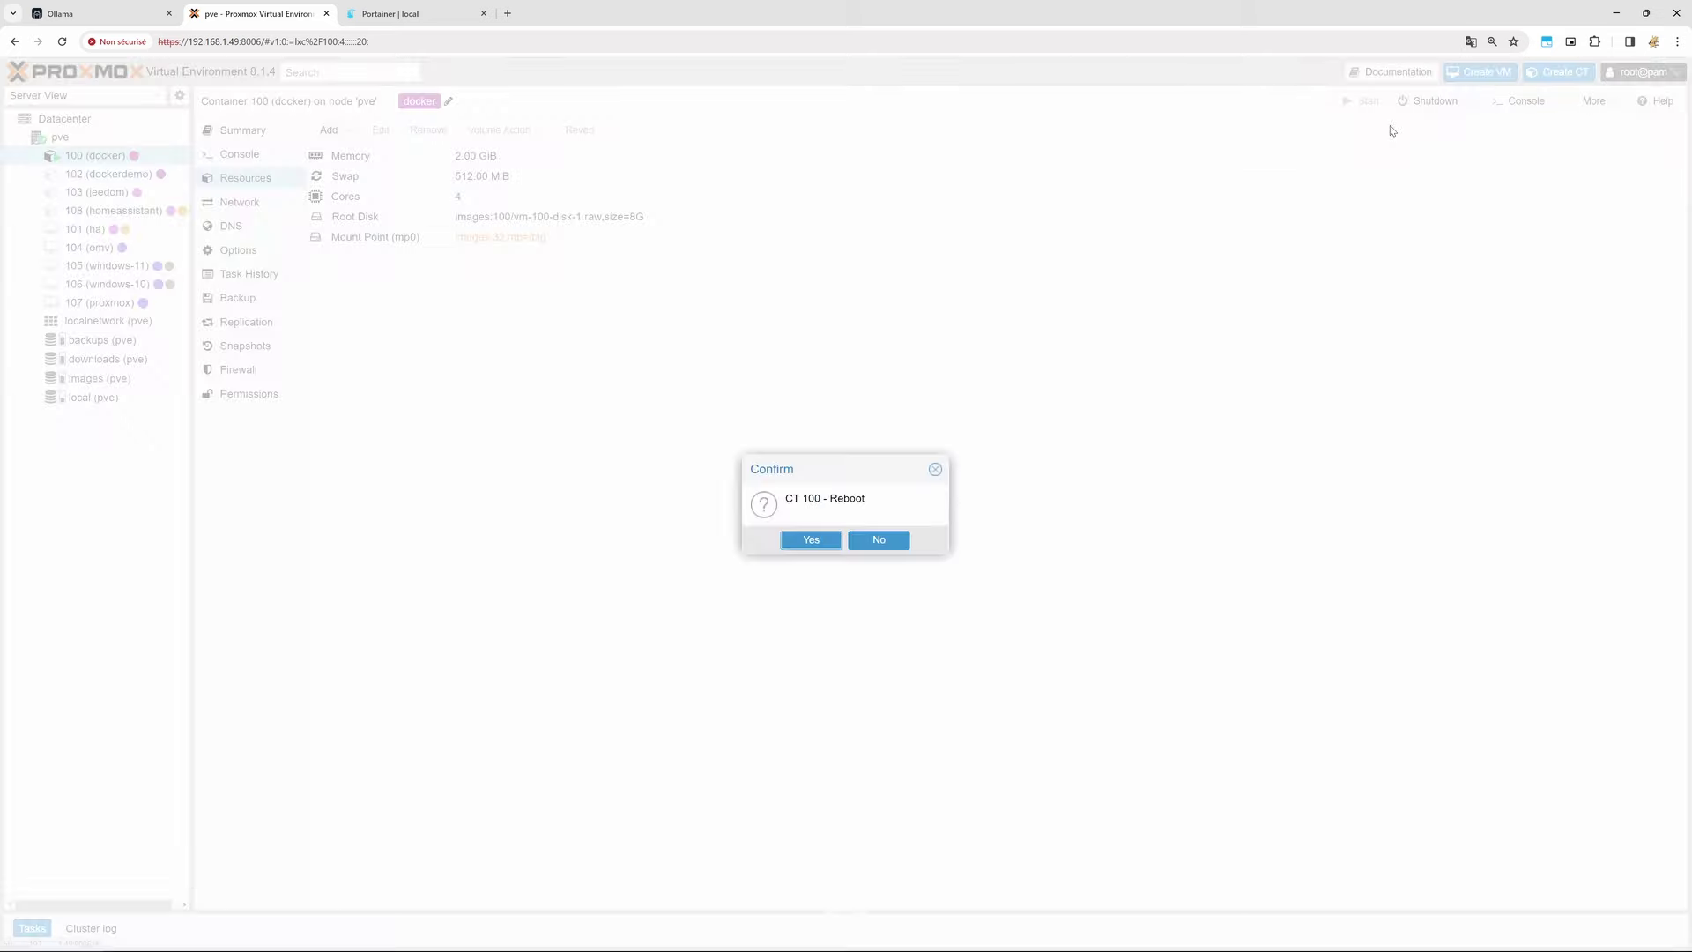
{"action": "left_click", "coordinate": [812, 541]}
{"action": "left_click", "coordinate": [414, 238]}
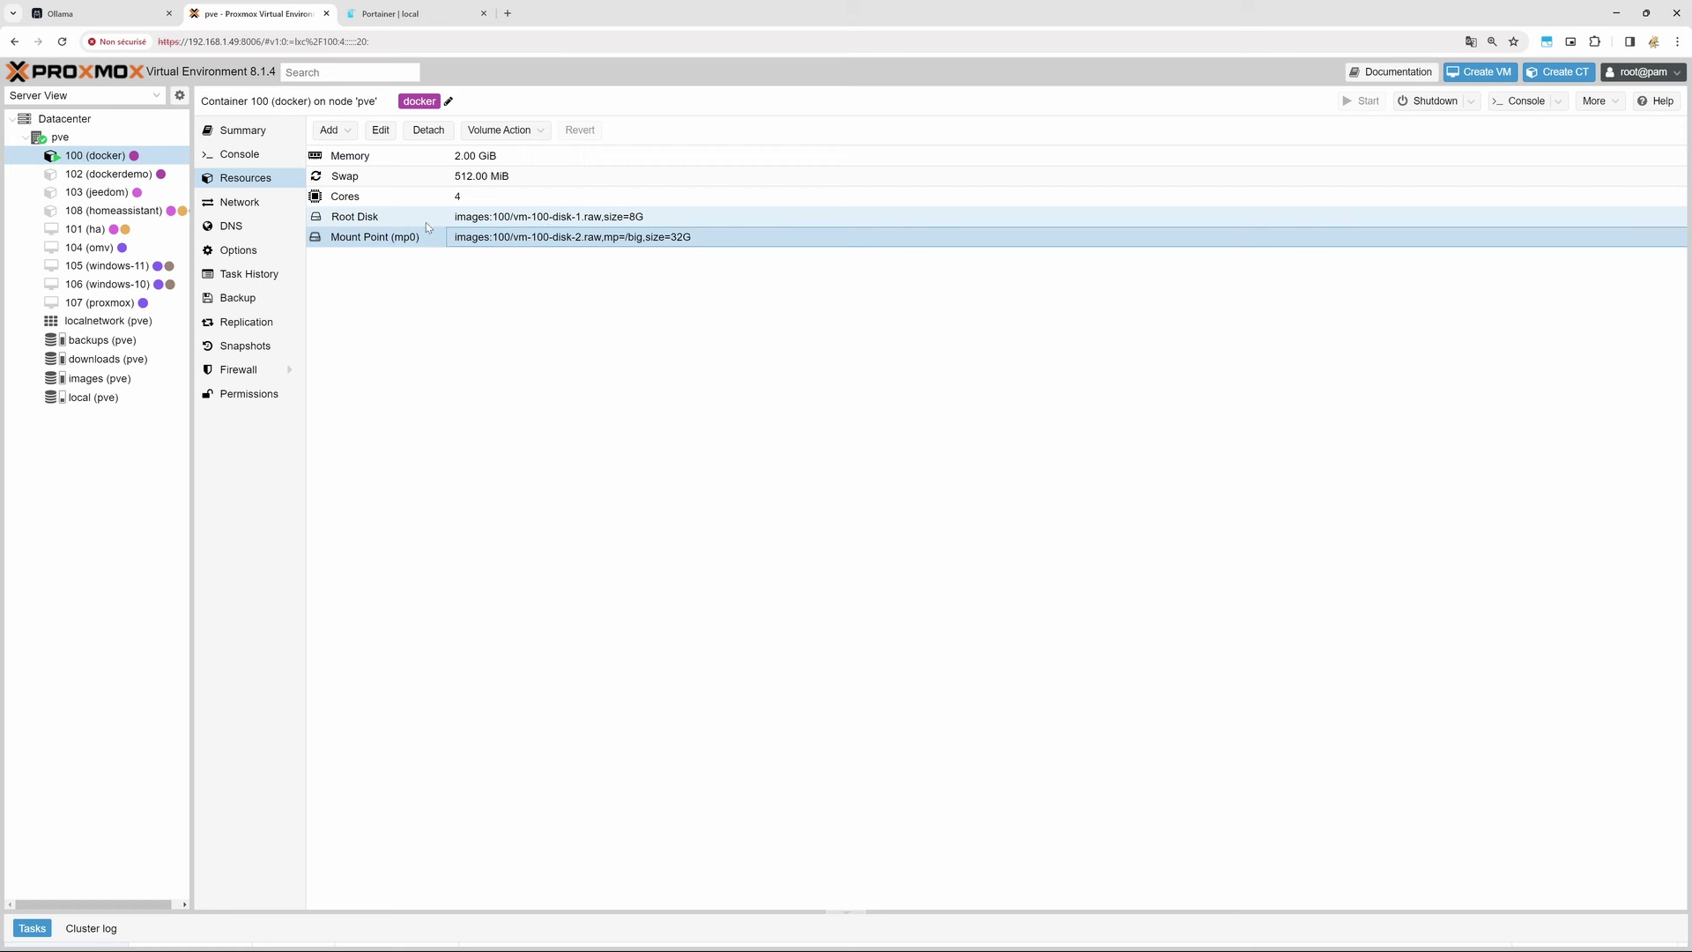
Run docker and df -aTh in the container's console to inspect its mounted file systems, and return to the container's summary.
{"action": "left_click", "coordinate": [242, 154]}
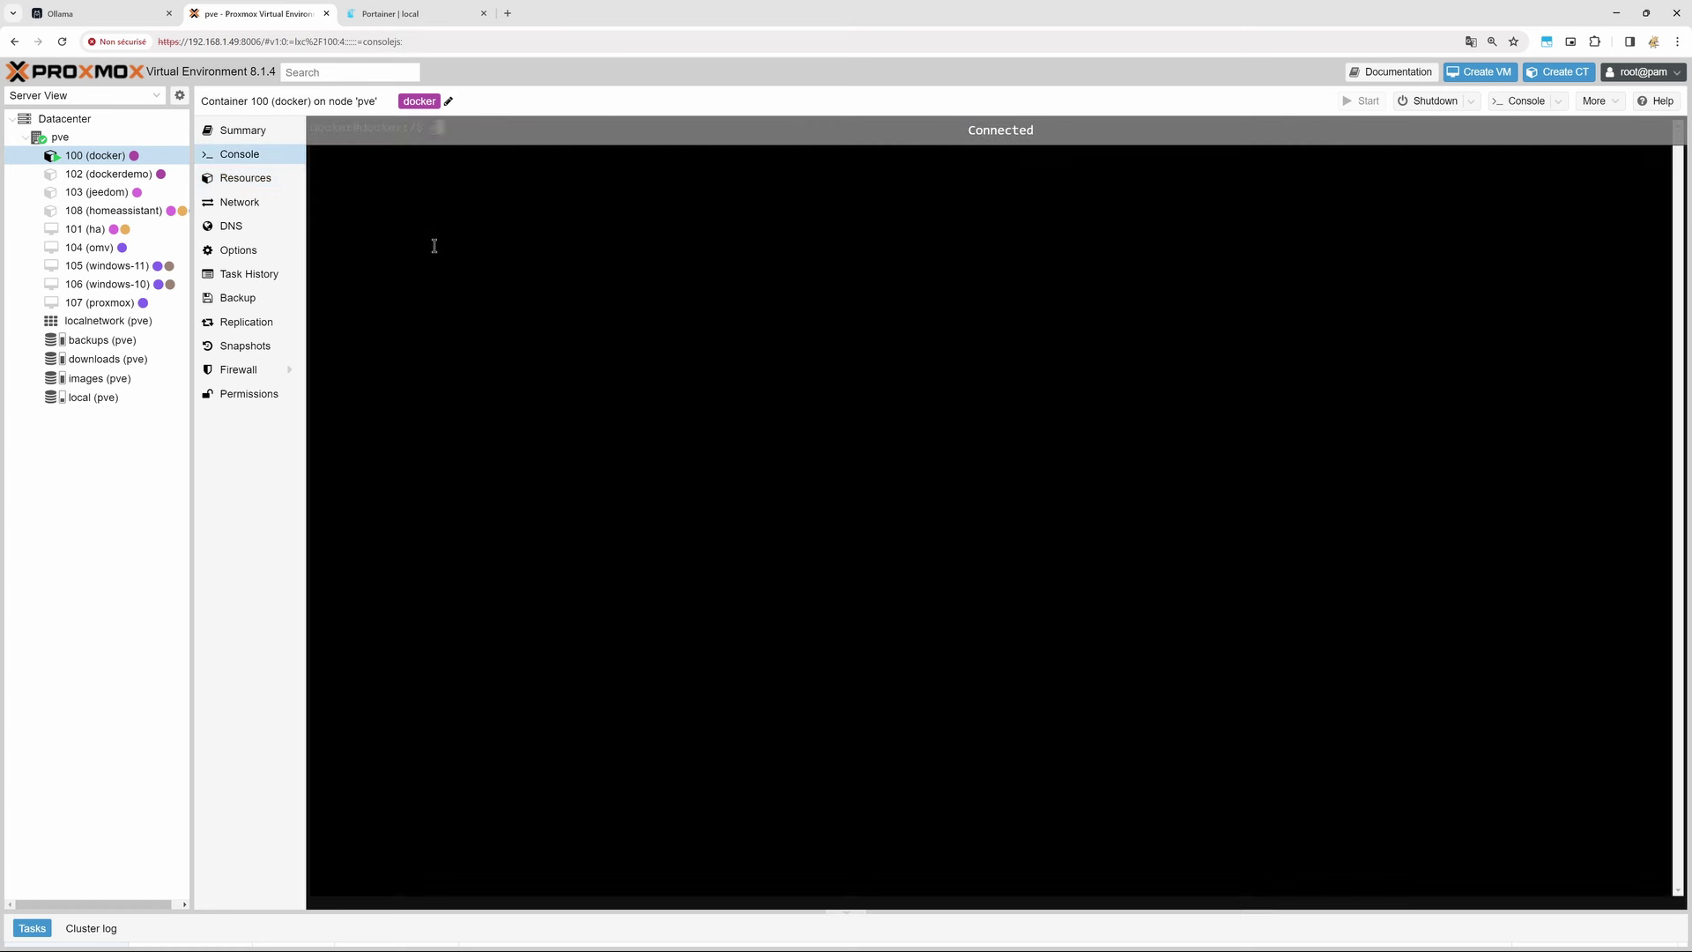
{"action": "type", "text": "docker"}
{"action": "key", "text": "Return"}
{"action": "type", "text": "df -aTh"}
{"action": "key", "text": "Return"}
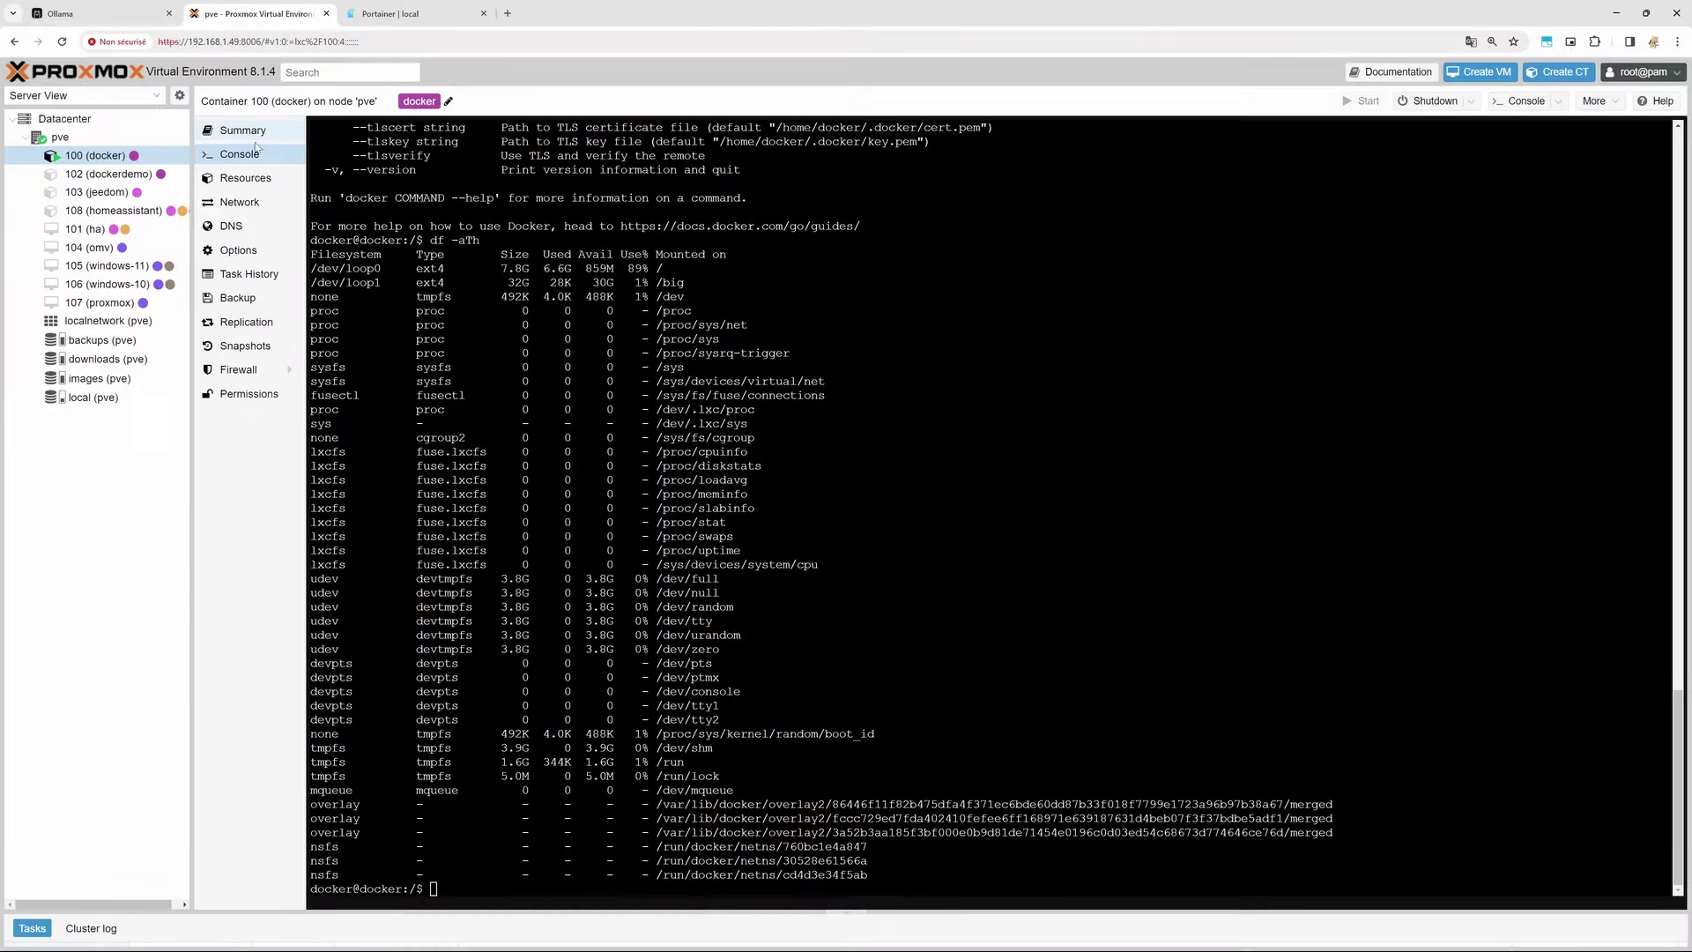
{"action": "left_click", "coordinate": [242, 130]}
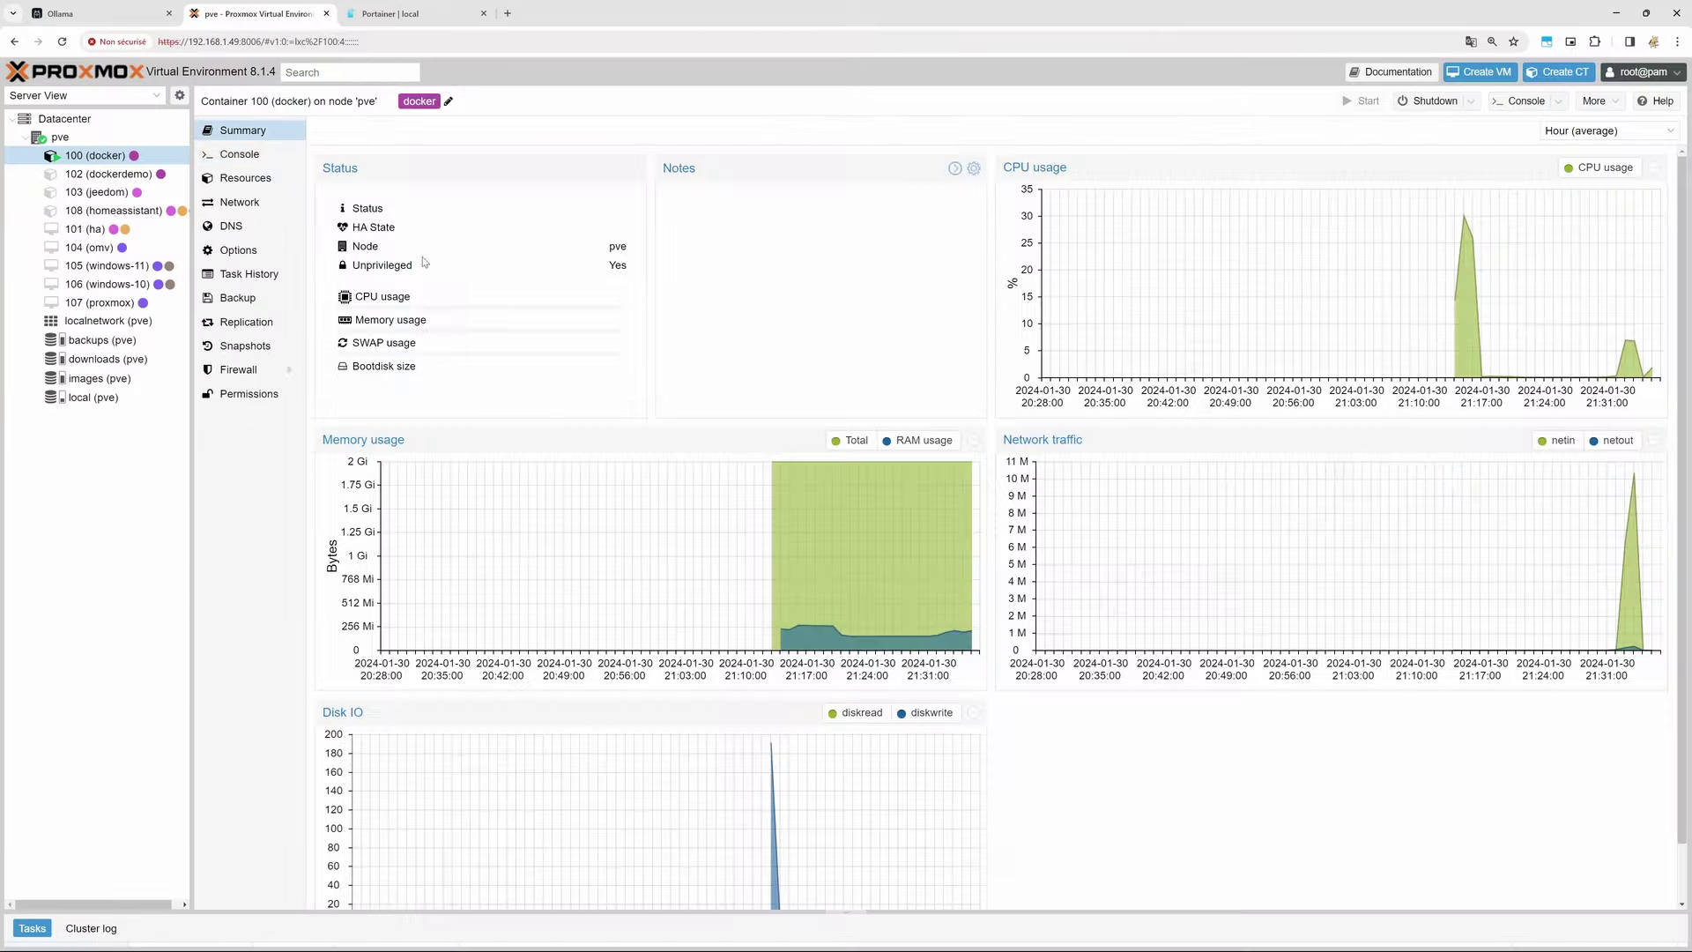
Try to pull the image dhiltgen/ollama:0.1.21-rc3 with docker pull in the console of container 100 (docker).
{"action": "left_click", "coordinate": [245, 156]}
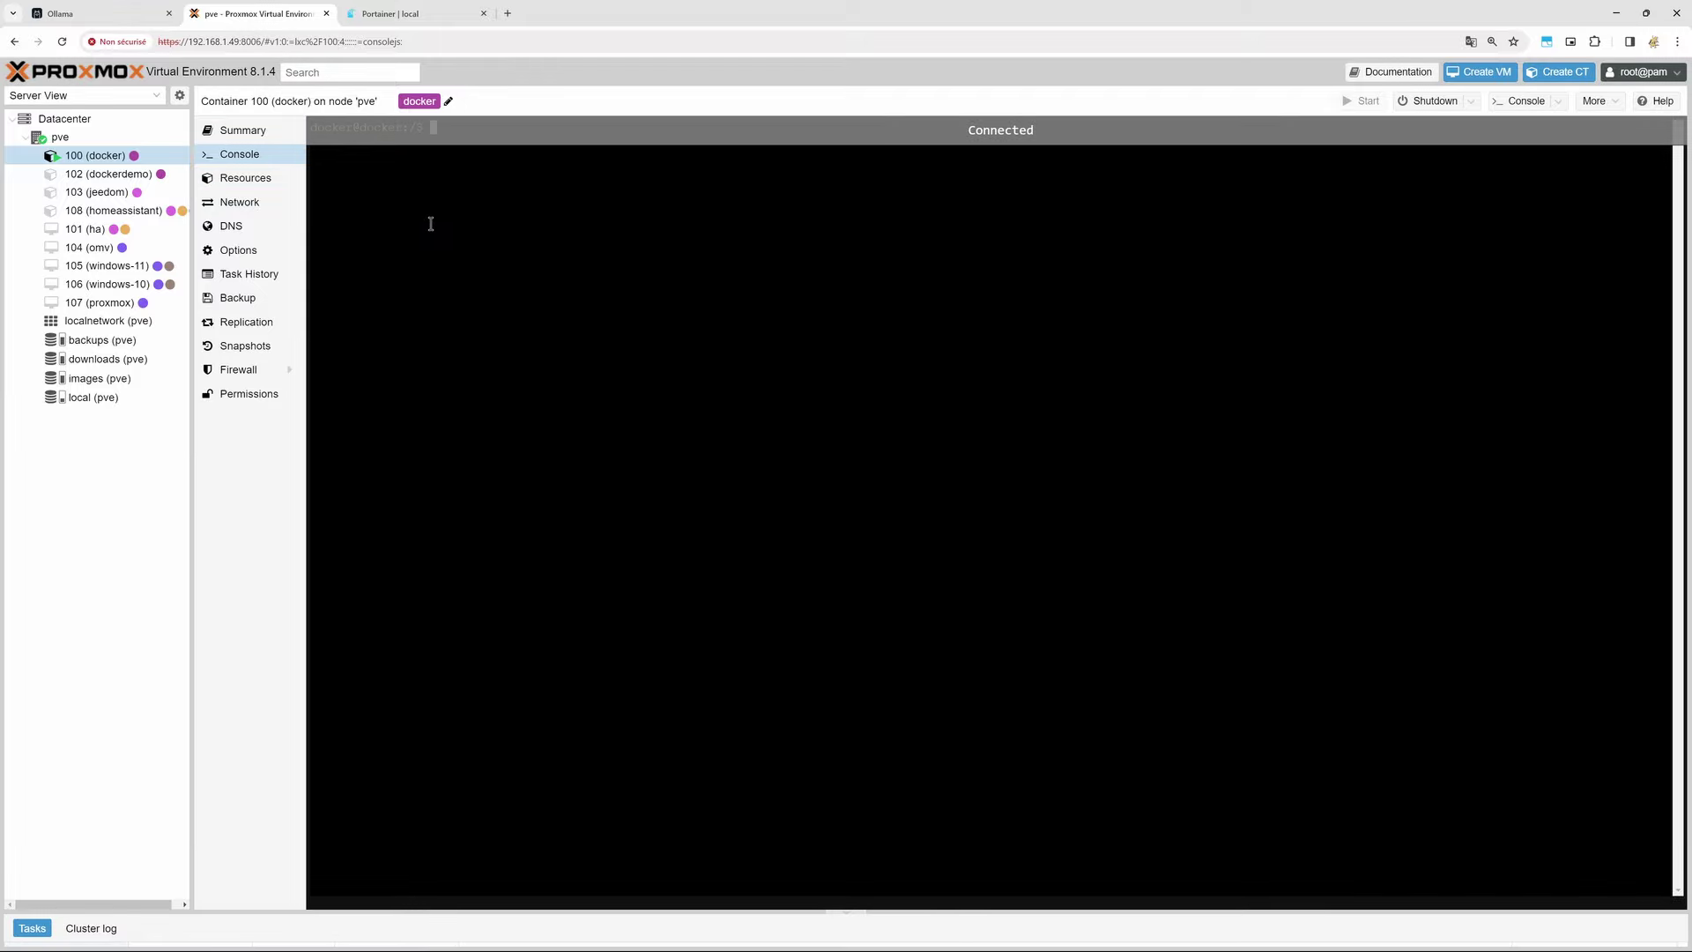
{"action": "type", "text": "docker pu"}
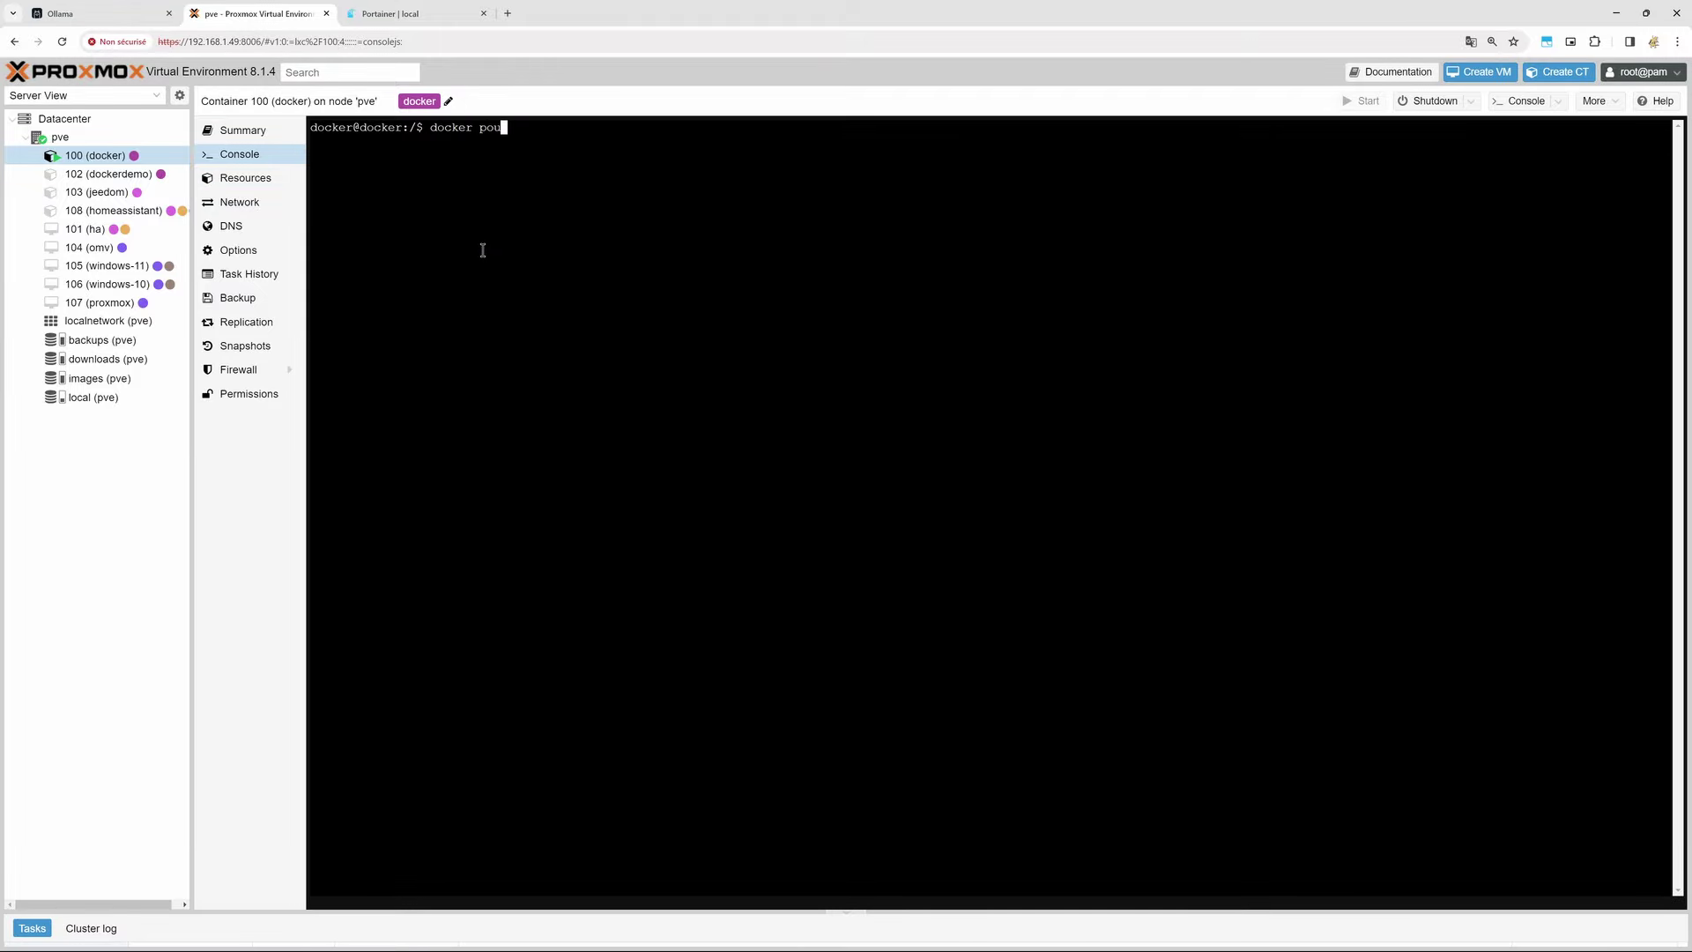
{"action": "type", "text": "ll"}
{"action": "key", "text": "Return"}
{"action": "key", "text": "Up"}
{"action": "type", "text": "dhiltgen/ollama:0.1.21-rc3"}
{"action": "key", "text": "Return"}
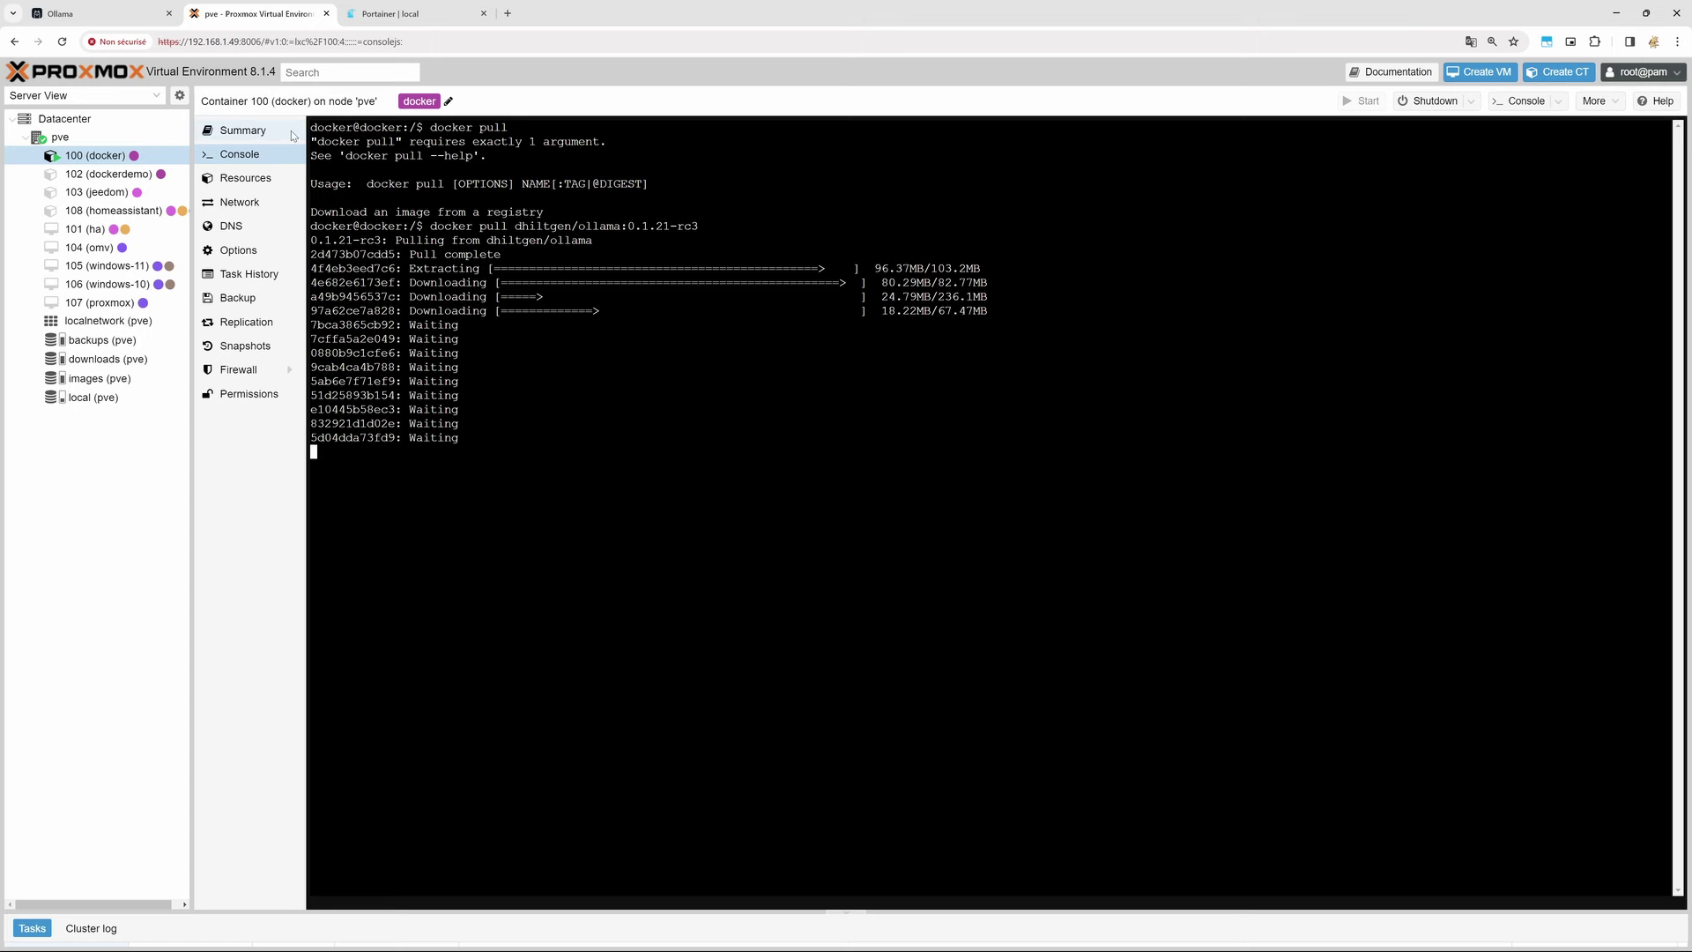
Interrupt the running image pull in the container's console.
{"action": "key", "text": "ctrl+c"}
{"action": "key", "text": "ctrl+c"}
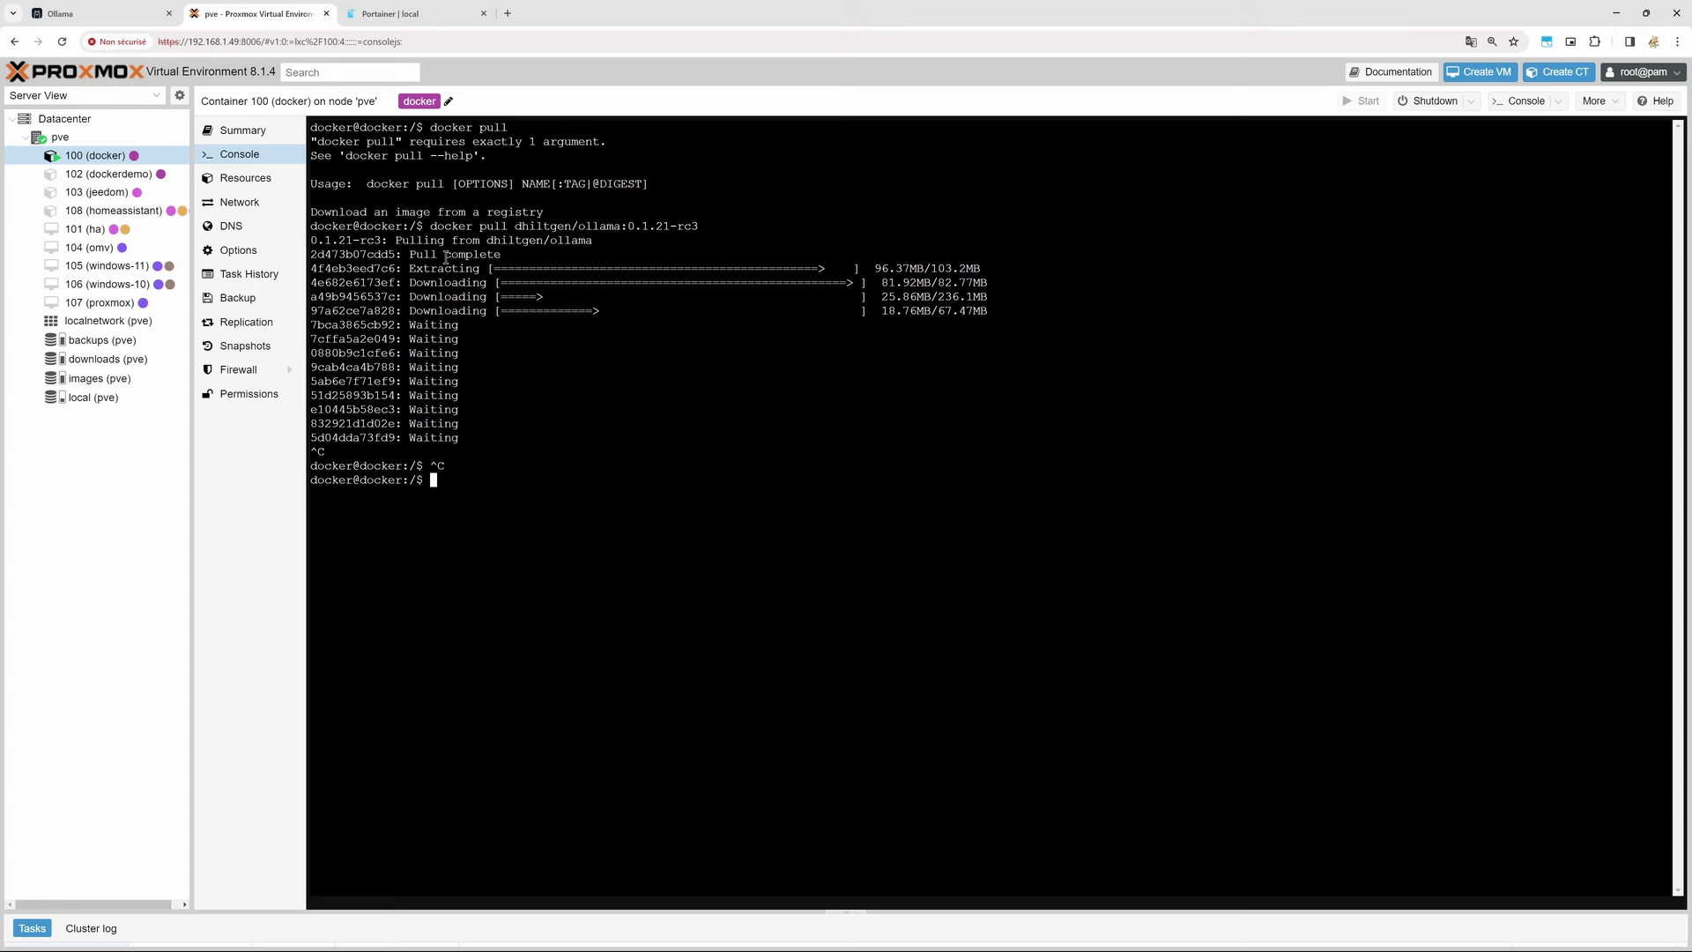
{"action": "right_click", "coordinate": [111, 247]}
{"action": "key", "text": "Escape"}
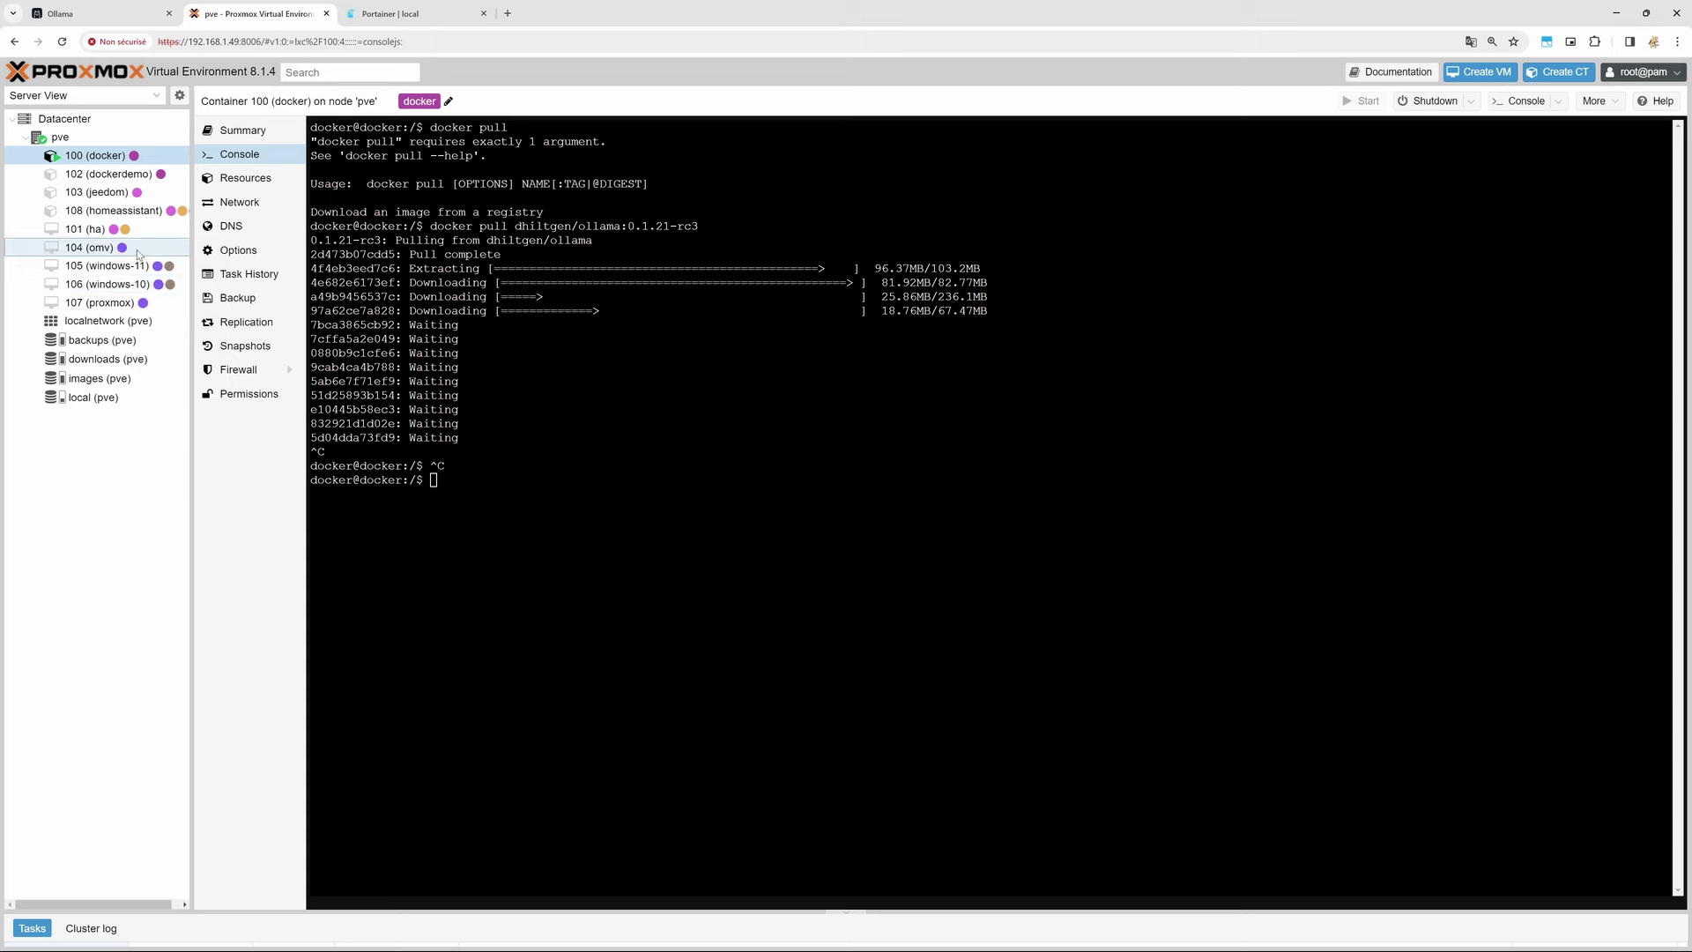
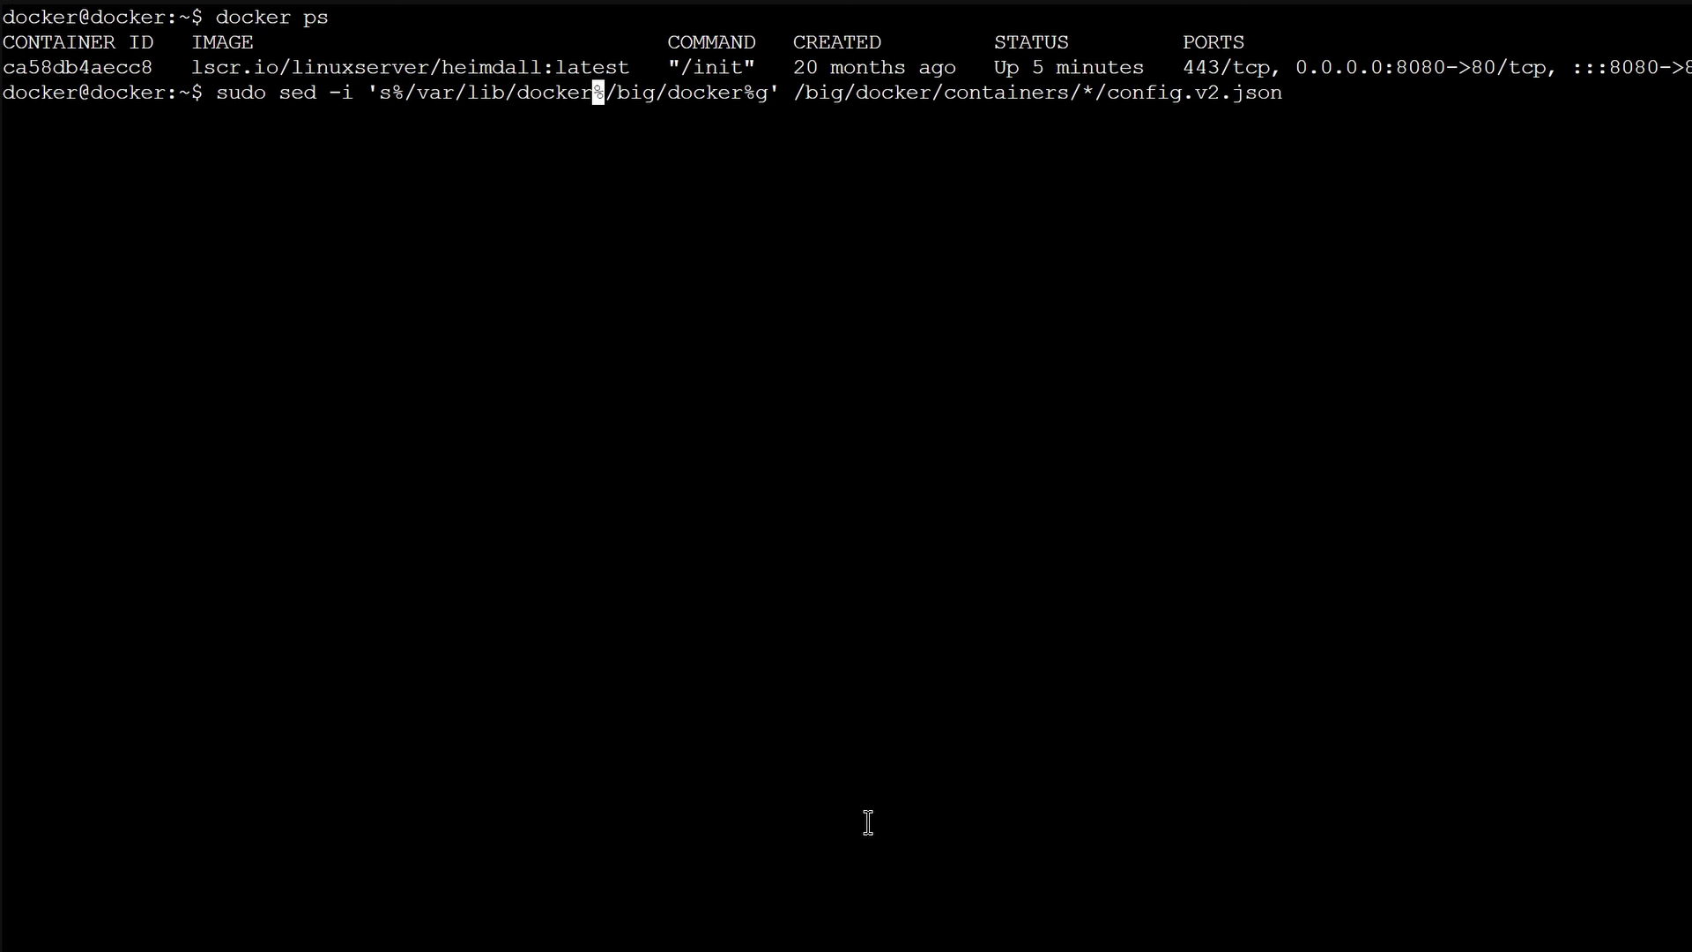
Try to replace /var/lib/docker with /big/docker using sudo sed -i on /big/docker/containers/*/config.v2.json.
{"action": "key", "text": "Right"}
{"action": "key", "text": "Right"}
{"action": "key", "text": "Right"}
{"action": "key", "text": "Right"}
{"action": "key", "text": "Right"}
{"action": "key", "text": "Right"}
{"action": "key", "text": "Right"}
{"action": "key", "text": "Right"}
{"action": "key", "text": "Right"}
{"action": "key", "text": "Right"}
{"action": "key", "text": "Right"}
{"action": "key", "text": "Right"}
{"action": "key", "text": "Right"}
{"action": "key", "text": "Right"}
{"action": "key", "text": "Right"}
{"action": "key", "text": "Right"}
{"action": "key", "text": "Right"}
{"action": "key", "text": "Right"}
{"action": "key", "text": "Right"}
{"action": "key", "text": "Right"}
{"action": "key", "text": "Right"}
{"action": "key", "text": "Right"}
{"action": "key", "text": "Right"}
{"action": "key", "text": "Right"}
{"action": "key", "text": "Right"}
{"action": "key", "text": "Right"}
{"action": "key", "text": "Right"}
{"action": "key", "text": "Right"}
{"action": "key", "text": "Right"}
{"action": "key", "text": "Right"}
{"action": "key", "text": "Right"}
{"action": "key", "text": "Right"}
{"action": "key", "text": "Right"}
{"action": "key", "text": "Right"}
{"action": "key", "text": "Right"}
{"action": "key", "text": "Right"}
{"action": "key", "text": "Right"}
{"action": "key", "text": "Right"}
{"action": "key", "text": "Return"}
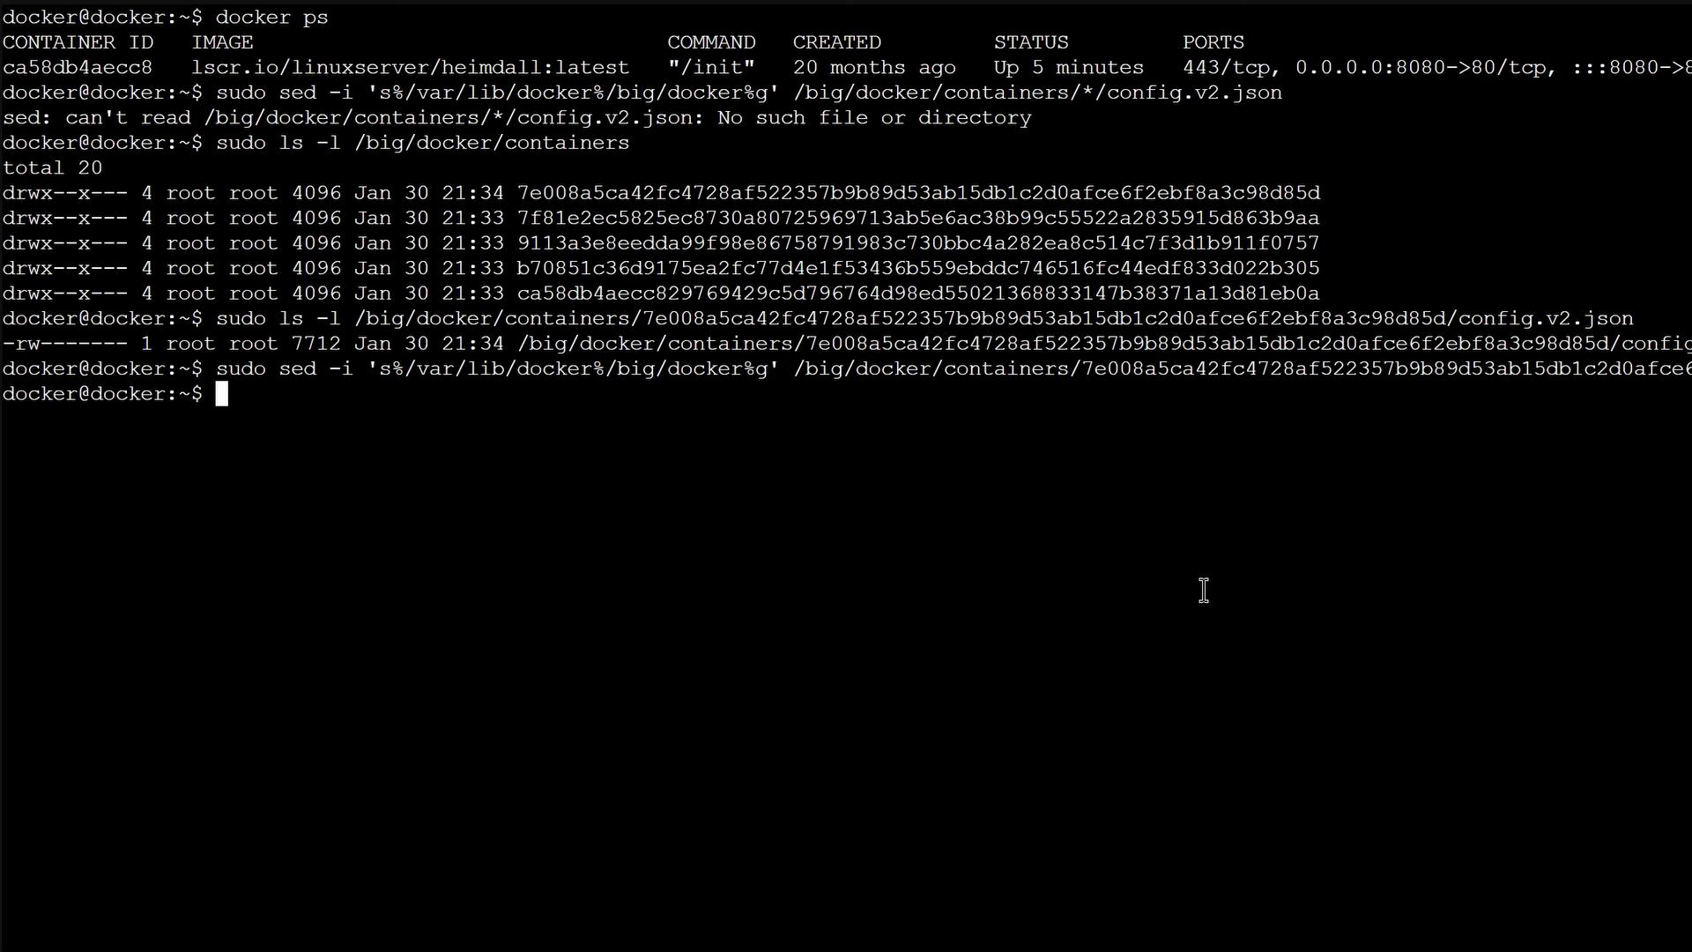
Rerun the sed replacement of /var/lib/docker with /big/docker on the config.v2.json in the container folder starting with 7f81e2ec5825.
{"action": "key", "text": "Up"}
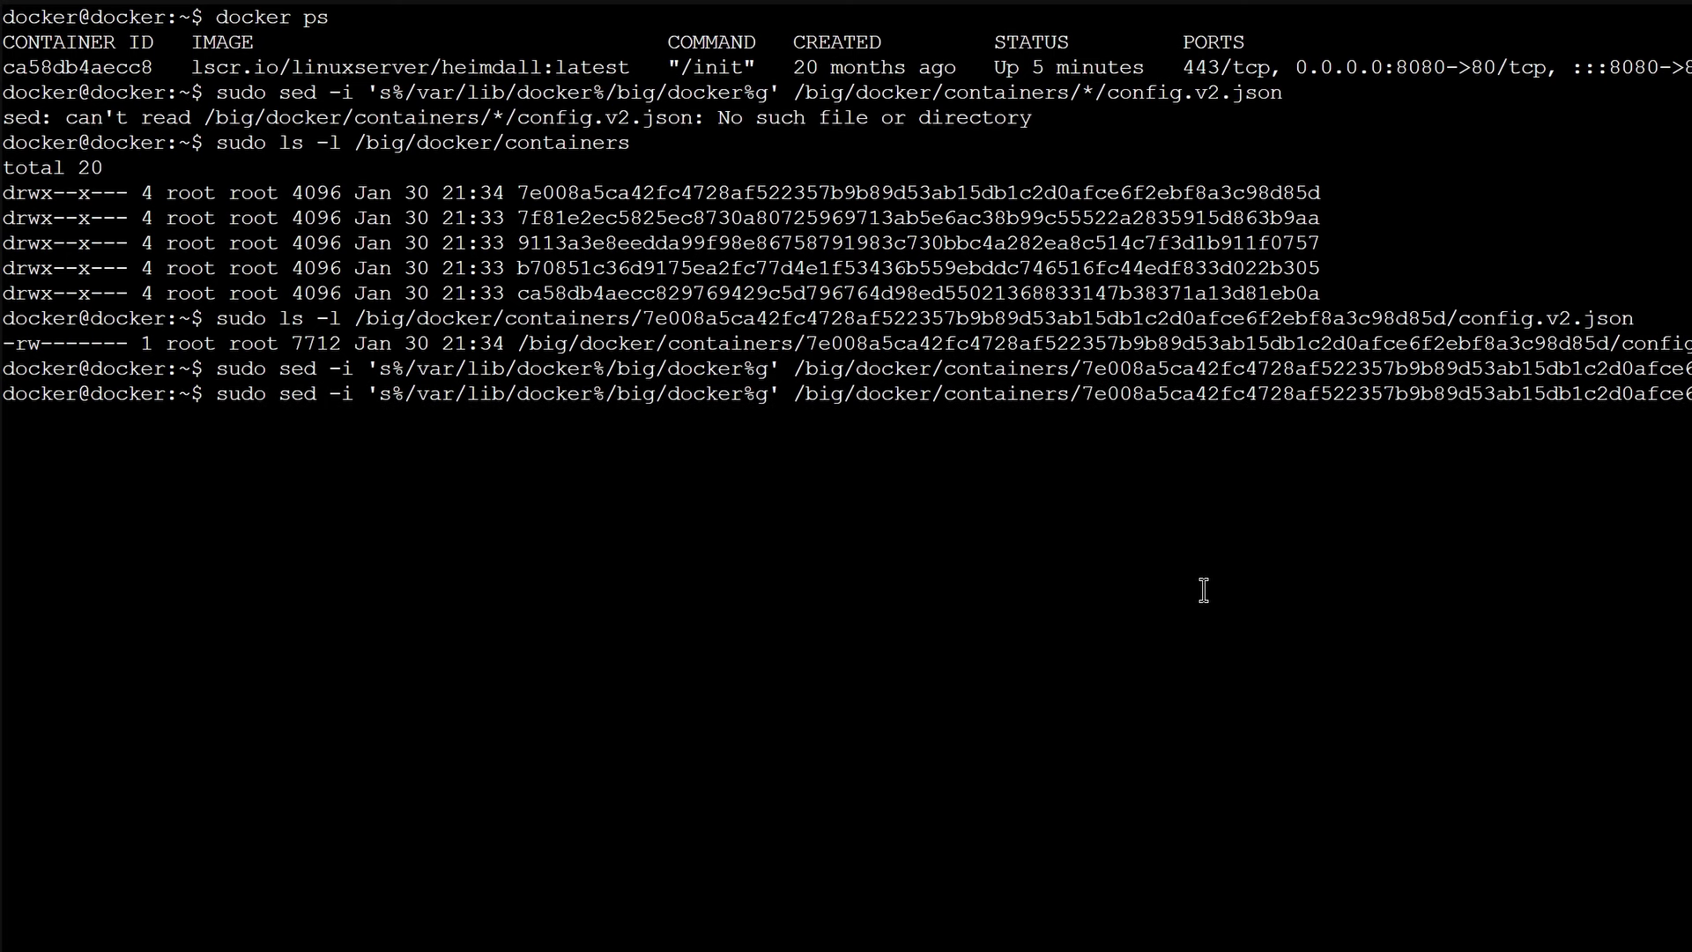
{"action": "key", "text": "BackSpace"}
{"action": "key", "text": "BackSpace"}
{"action": "key", "text": "BackSpace"}
{"action": "key", "text": "BackSpace"}
{"action": "key", "text": "BackSpace"}
{"action": "key", "text": "BackSpace"}
{"action": "key", "text": "BackSpace"}
{"action": "key", "text": "BackSpace"}
{"action": "key", "text": "BackSpace"}
{"action": "key", "text": "BackSpace"}
{"action": "key", "text": "BackSpace"}
{"action": "key", "text": "BackSpace"}
{"action": "key", "text": "BackSpace"}
{"action": "key", "text": "BackSpace"}
{"action": "key", "text": "BackSpace"}
{"action": "key", "text": "BackSpace"}
{"action": "key", "text": "BackSpace"}
{"action": "key", "text": "BackSpace"}
{"action": "key", "text": "BackSpace"}
{"action": "key", "text": "BackSpace"}
{"action": "key", "text": "BackSpace"}
{"action": "key", "text": "BackSpace"}
{"action": "key", "text": "BackSpace"}
{"action": "key", "text": "BackSpace"}
{"action": "key", "text": "BackSpace"}
{"action": "key", "text": "BackSpace"}
{"action": "key", "text": "BackSpace"}
{"action": "key", "text": "BackSpace"}
{"action": "key", "text": "BackSpace"}
{"action": "key", "text": "BackSpace"}
{"action": "key", "text": "BackSpace"}
{"action": "key", "text": "BackSpace"}
{"action": "key", "text": "BackSpace"}
{"action": "key", "text": "BackSpace"}
{"action": "key", "text": "BackSpace"}
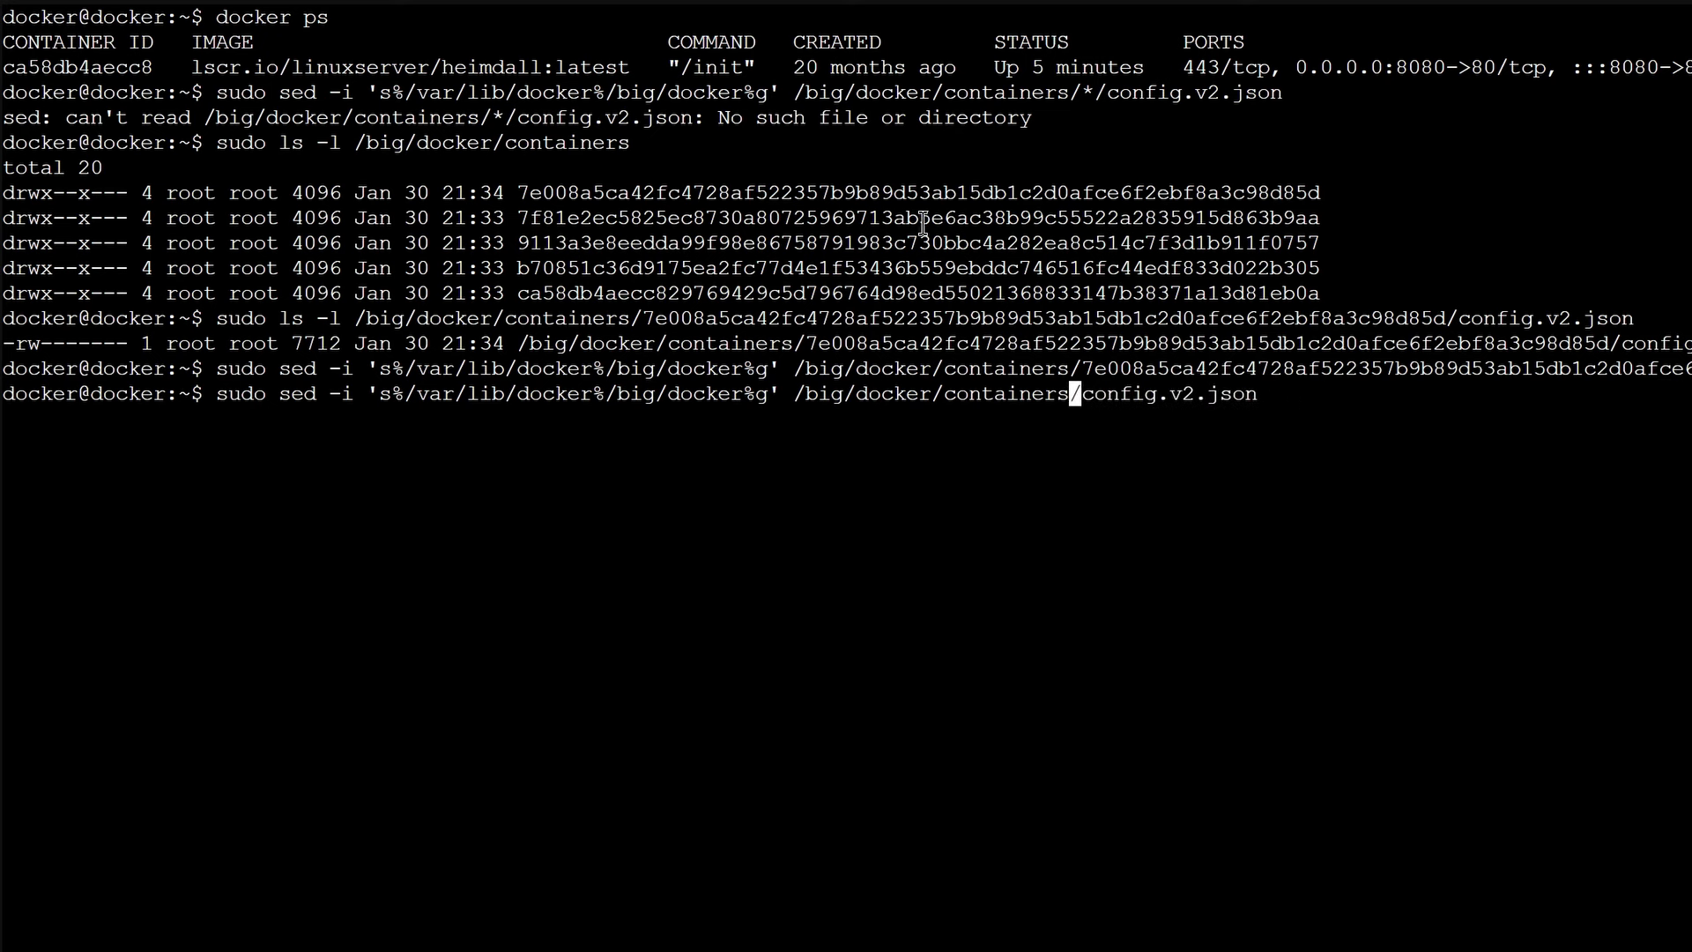
{"action": "type", "text": "/"}
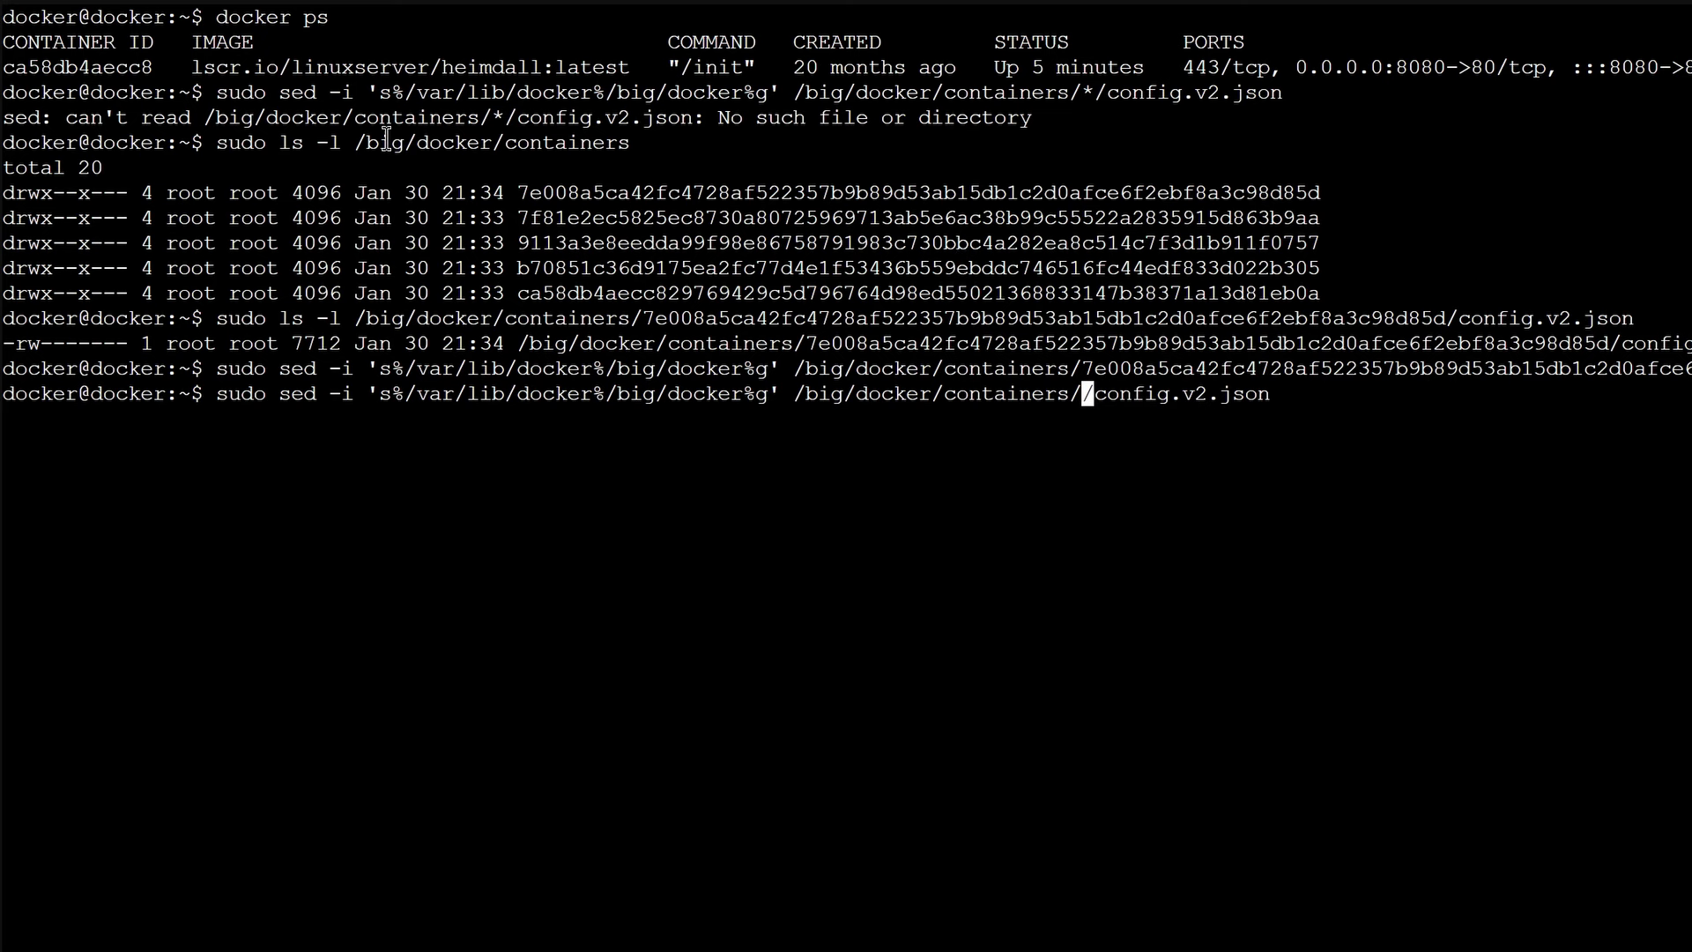
{"action": "mouse_move", "coordinate": [518, 218]}
{"action": "left_mouse_down"}
{"action": "mouse_move", "coordinate": [1320, 218]}
{"action": "mouse_move", "coordinate": [515, 218]}
{"action": "left_mouse_up"}
{"action": "right_click", "coordinate": [536, 218]}
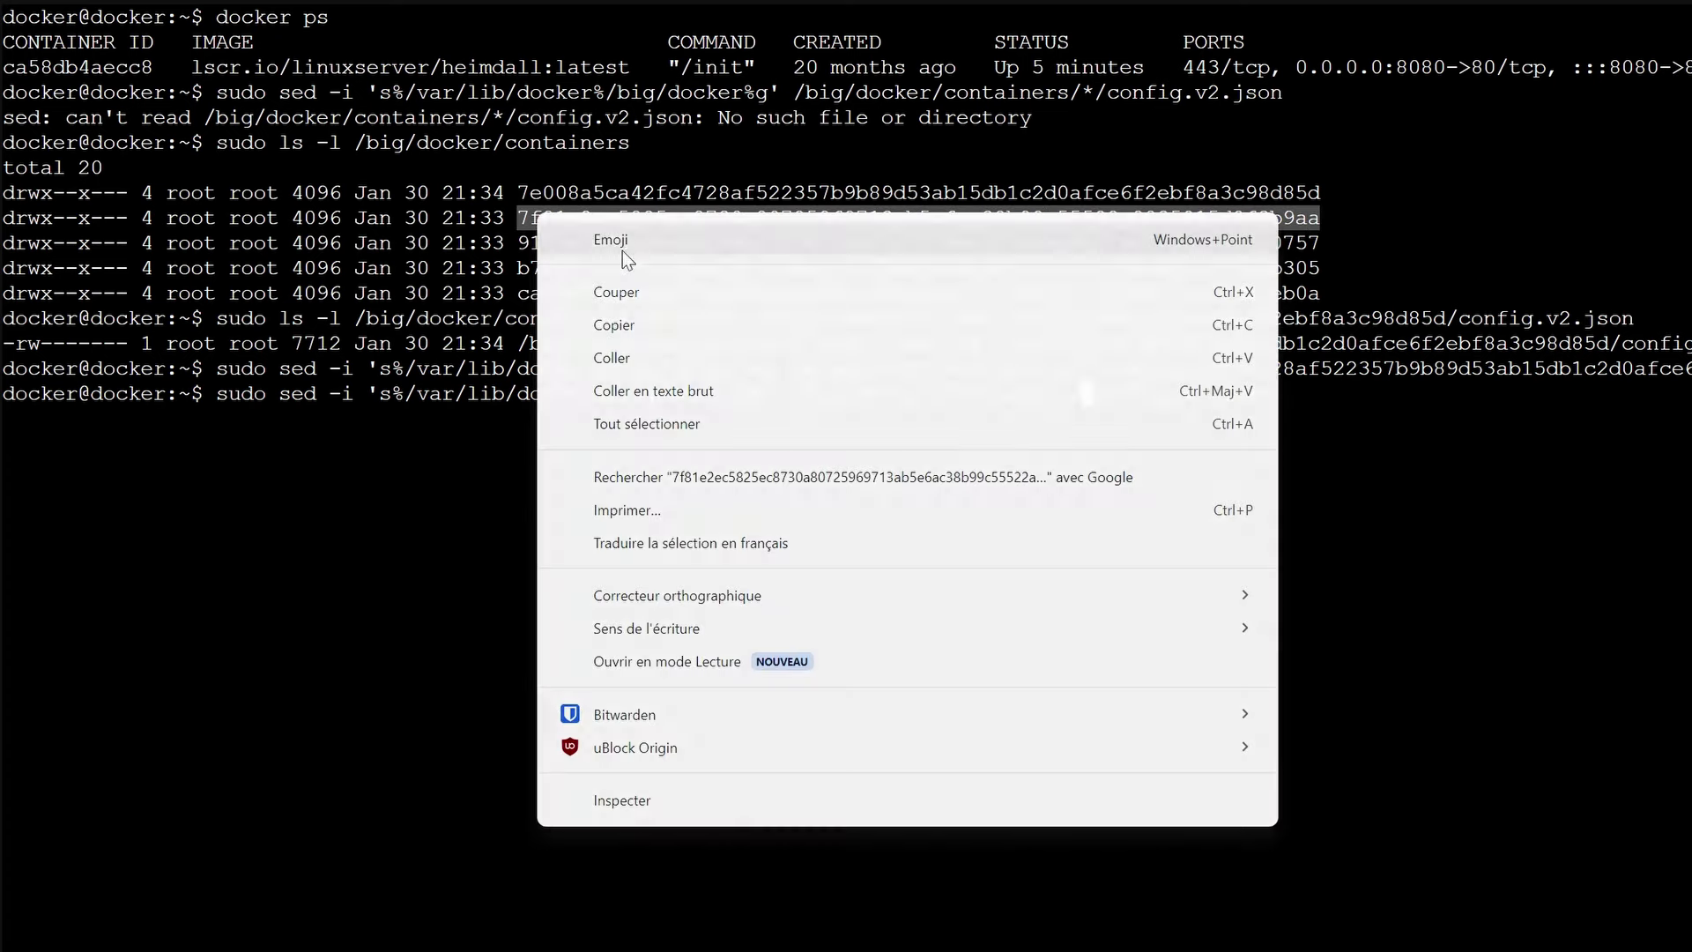
{"action": "left_click", "coordinate": [642, 319]}
{"action": "right_click", "coordinate": [1090, 389]}
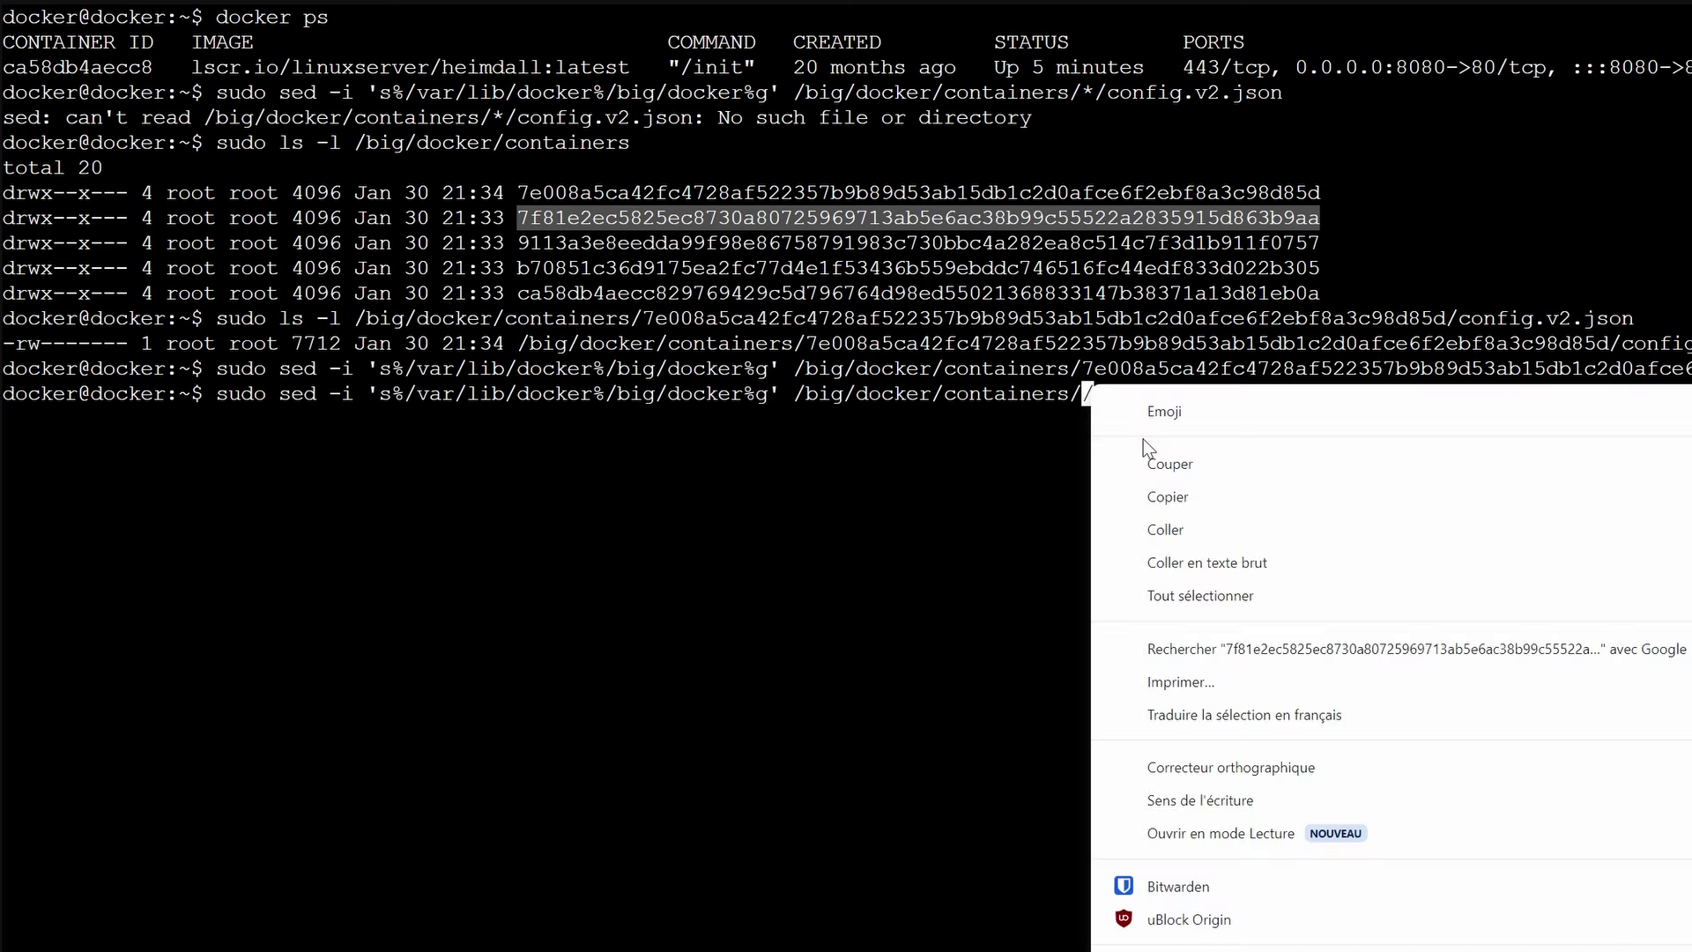
{"action": "left_click", "coordinate": [1195, 556]}
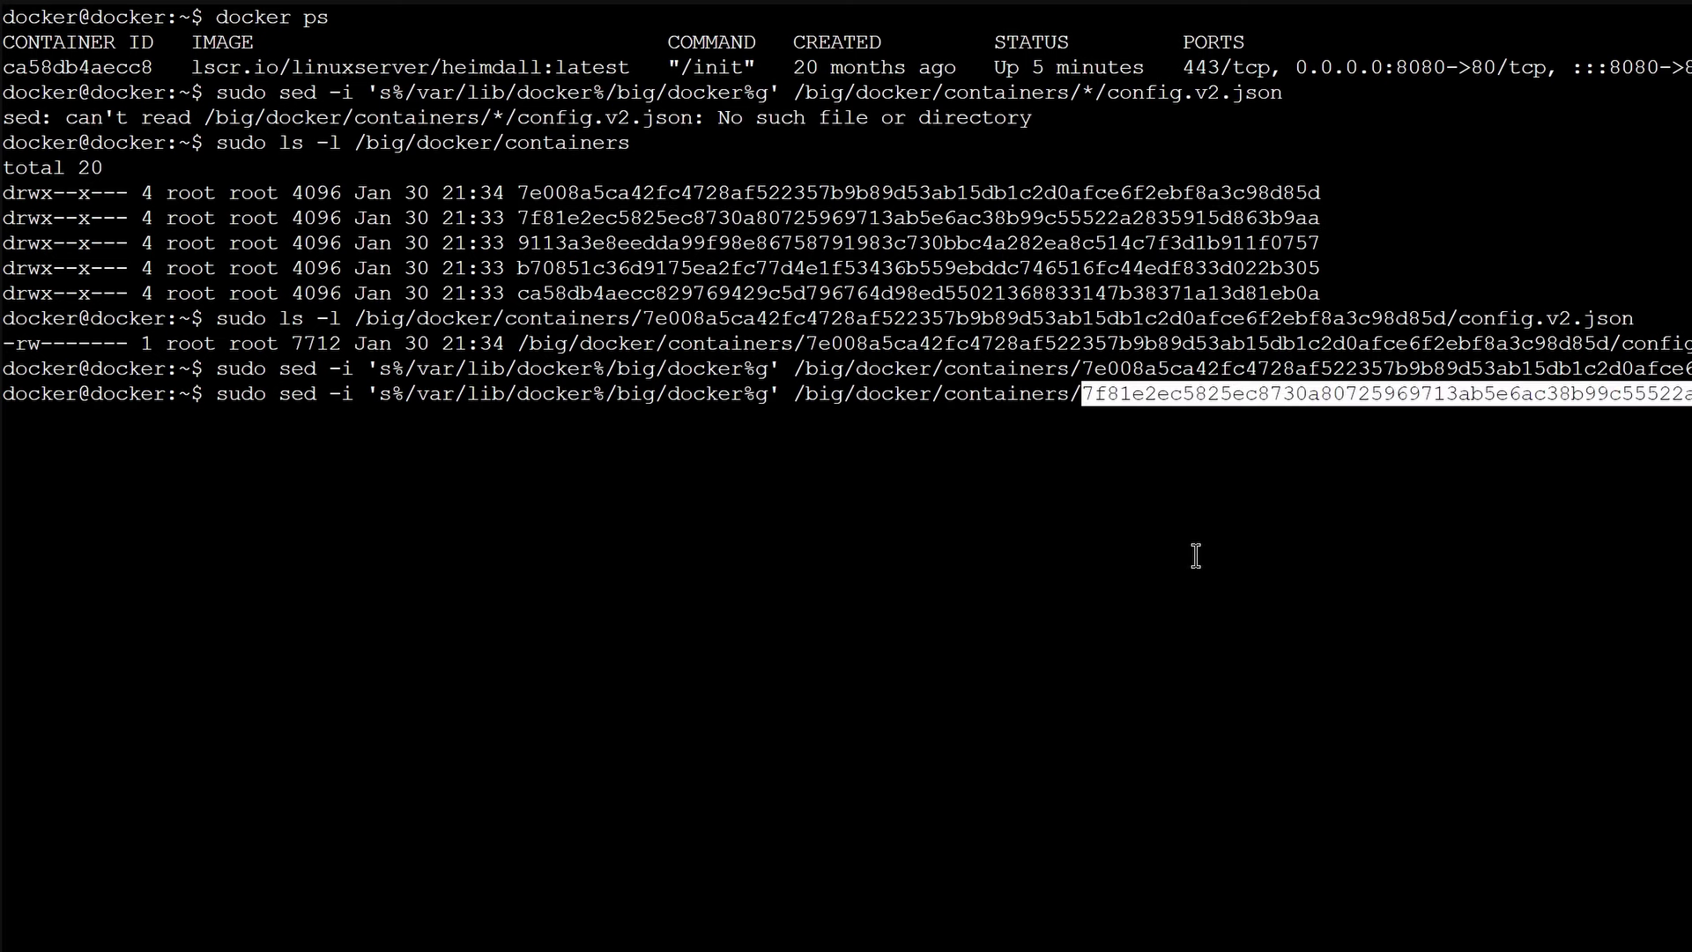
{"action": "key", "text": "Return"}
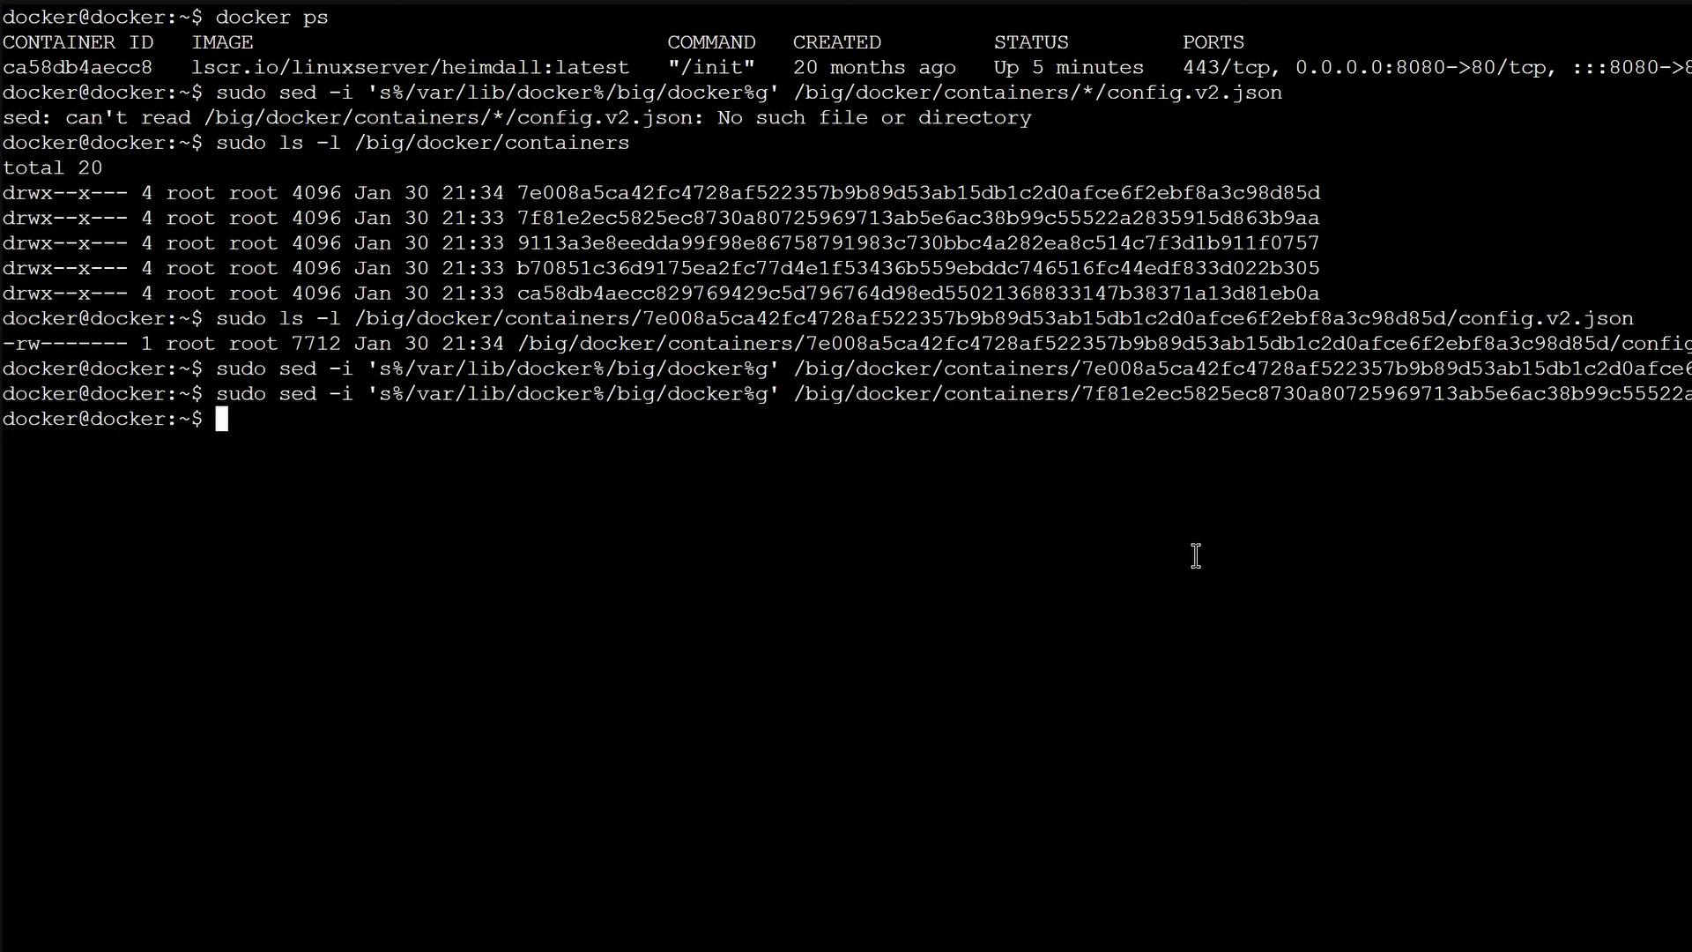
Rerun the sed replacement of /var/lib/docker with /big/docker on the config.v2.json in the container folder starting with 9113a3e8eedd.
{"action": "key", "text": "Up"}
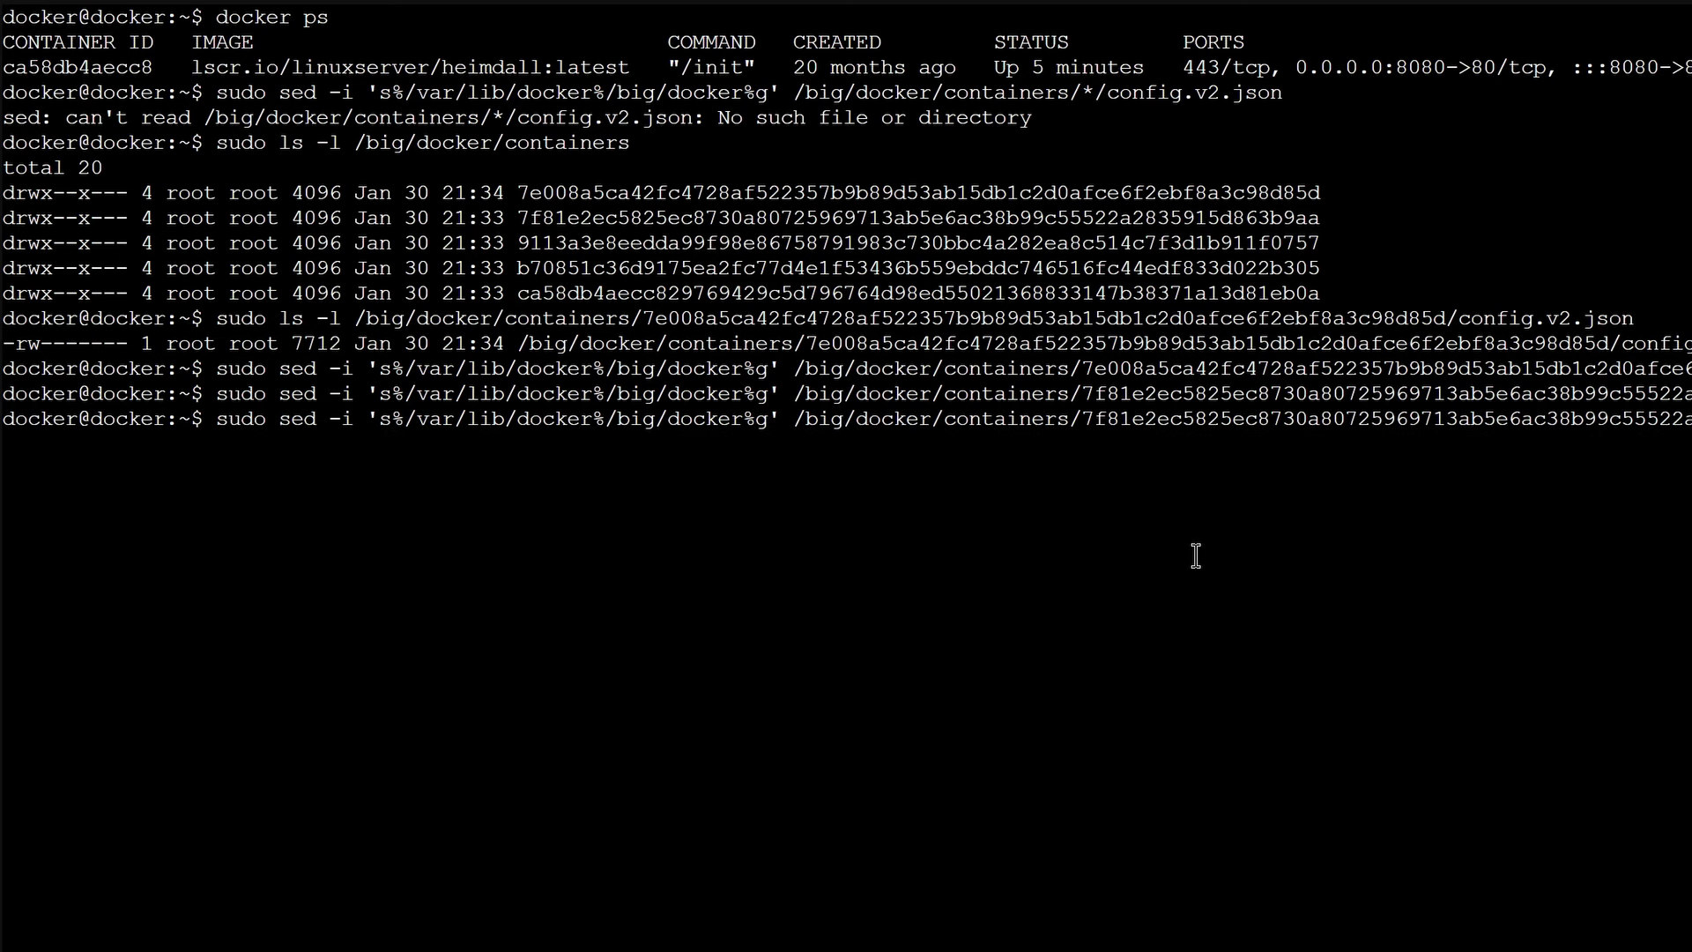
{"action": "key", "text": "Left"}
{"action": "key", "text": "Left"}
{"action": "key", "text": "Left"}
{"action": "key", "text": "Left"}
{"action": "key", "text": "Left"}
{"action": "key", "text": "Left"}
{"action": "key", "text": "Left"}
{"action": "key", "text": "Left"}
{"action": "key", "text": "Left"}
{"action": "key", "text": "Left"}
{"action": "key", "text": "Left"}
{"action": "key", "text": "Left"}
{"action": "key", "text": "Left"}
{"action": "key", "text": "Left"}
{"action": "key", "text": "Left"}
{"action": "key", "text": "BackSpace"}
{"action": "key", "text": "BackSpace"}
{"action": "key", "text": "BackSpace"}
{"action": "key", "text": "BackSpace"}
{"action": "key", "text": "BackSpace"}
{"action": "key", "text": "BackSpace"}
{"action": "key", "text": "BackSpace"}
{"action": "key", "text": "BackSpace"}
{"action": "key", "text": "BackSpace"}
{"action": "key", "text": "BackSpace"}
{"action": "key", "text": "BackSpace"}
{"action": "key", "text": "BackSpace"}
{"action": "key", "text": "BackSpace"}
{"action": "key", "text": "BackSpace"}
{"action": "key", "text": "BackSpace"}
{"action": "key", "text": "BackSpace"}
{"action": "key", "text": "BackSpace"}
{"action": "key", "text": "BackSpace"}
{"action": "key", "text": "BackSpace"}
{"action": "key", "text": "BackSpace"}
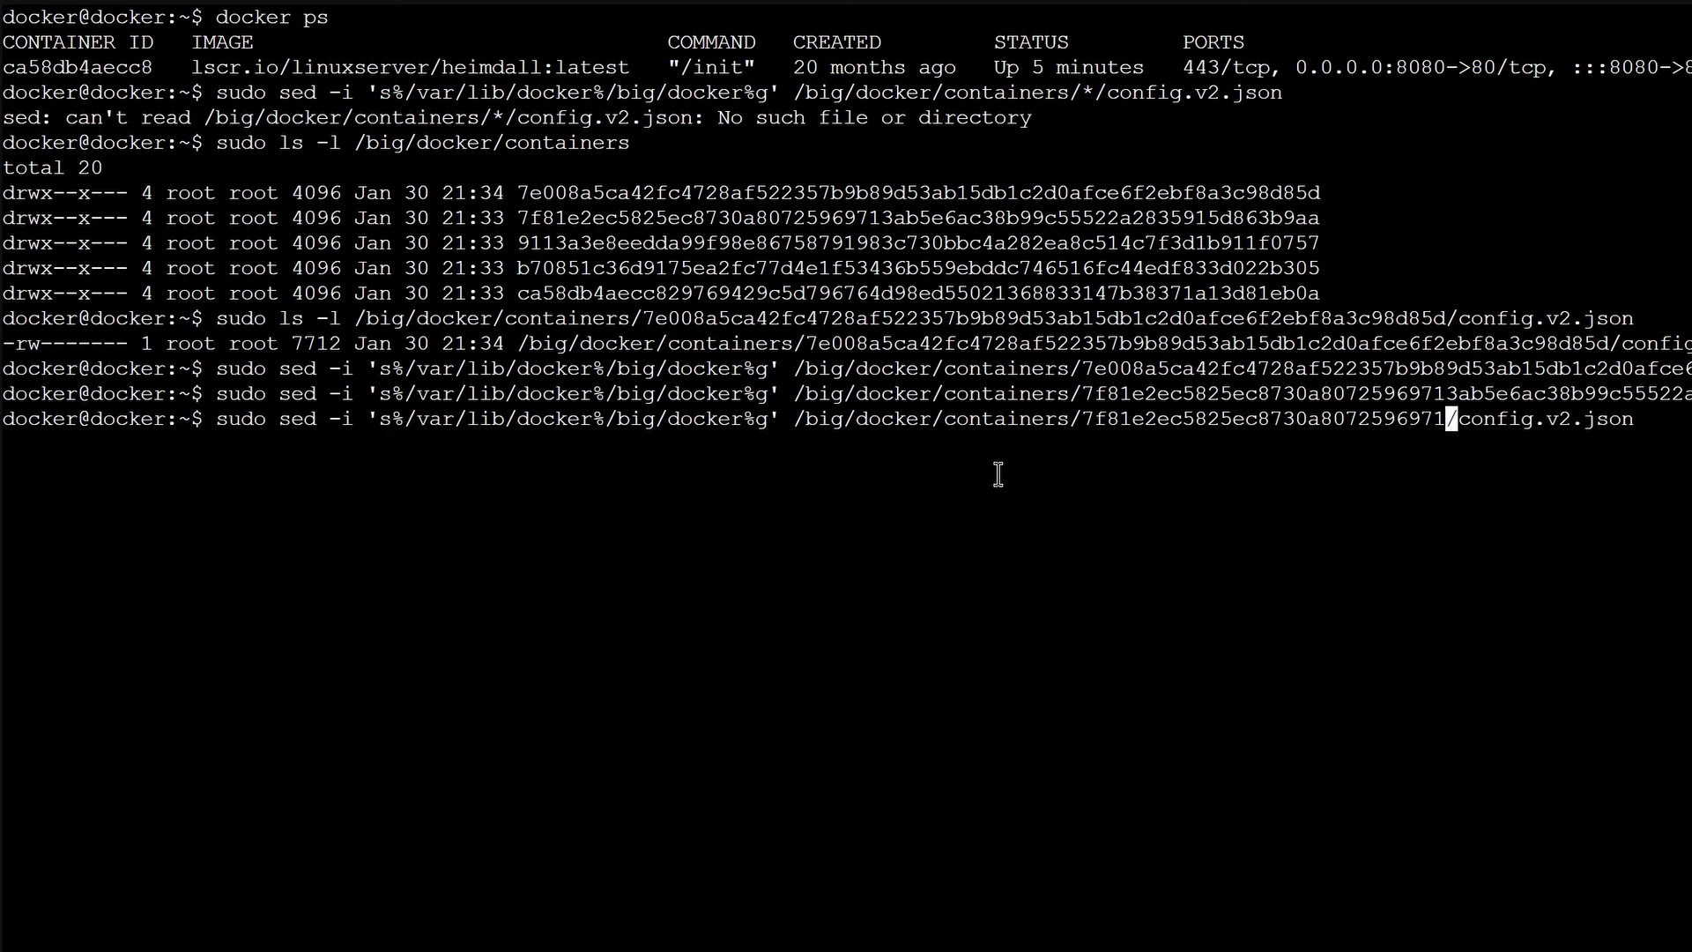
{"action": "key", "text": "BackSpace"}
{"action": "key", "text": "BackSpace"}
{"action": "key", "text": "BackSpace"}
{"action": "key", "text": "BackSpace"}
{"action": "key", "text": "BackSpace"}
{"action": "key", "text": "BackSpace"}
{"action": "key", "text": "BackSpace"}
{"action": "key", "text": "BackSpace"}
{"action": "key", "text": "BackSpace"}
{"action": "key", "text": "BackSpace"}
{"action": "key", "text": "BackSpace"}
{"action": "key", "text": "BackSpace"}
{"action": "key", "text": "BackSpace"}
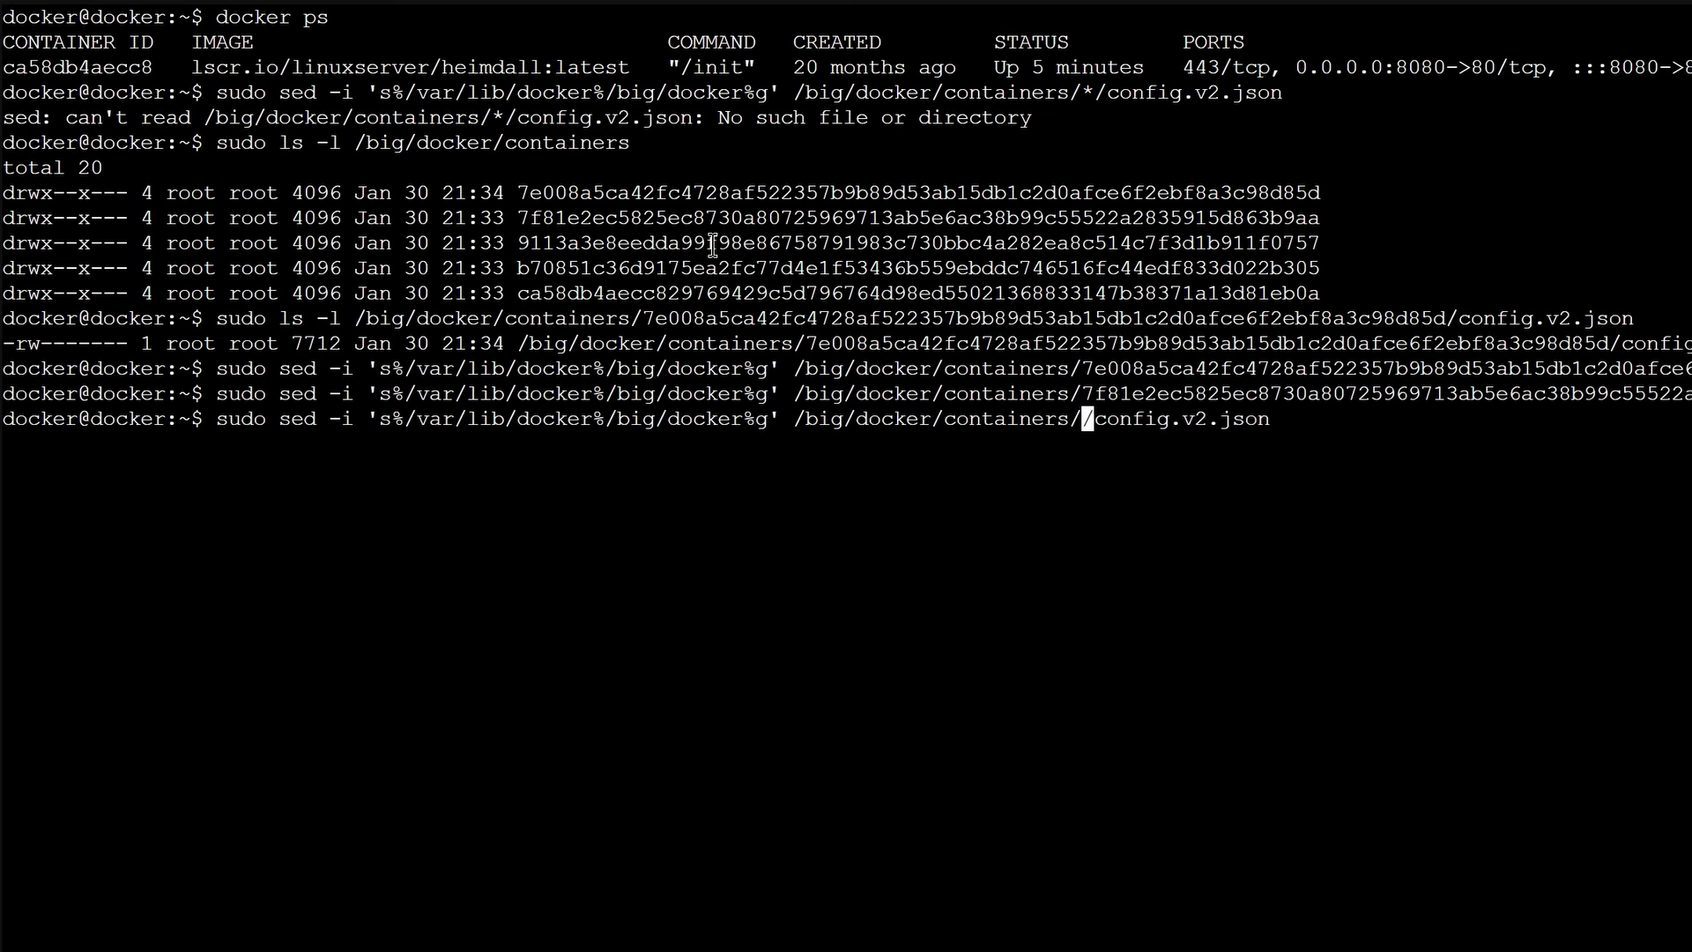
{"action": "mouse_move", "coordinate": [519, 243]}
{"action": "left_mouse_down"}
{"action": "mouse_move", "coordinate": [1315, 242]}
{"action": "mouse_move", "coordinate": [669, 265]}
{"action": "mouse_move", "coordinate": [520, 247]}
{"action": "left_mouse_up"}
{"action": "right_click", "coordinate": [543, 243]}
{"action": "left_click", "coordinate": [666, 352]}
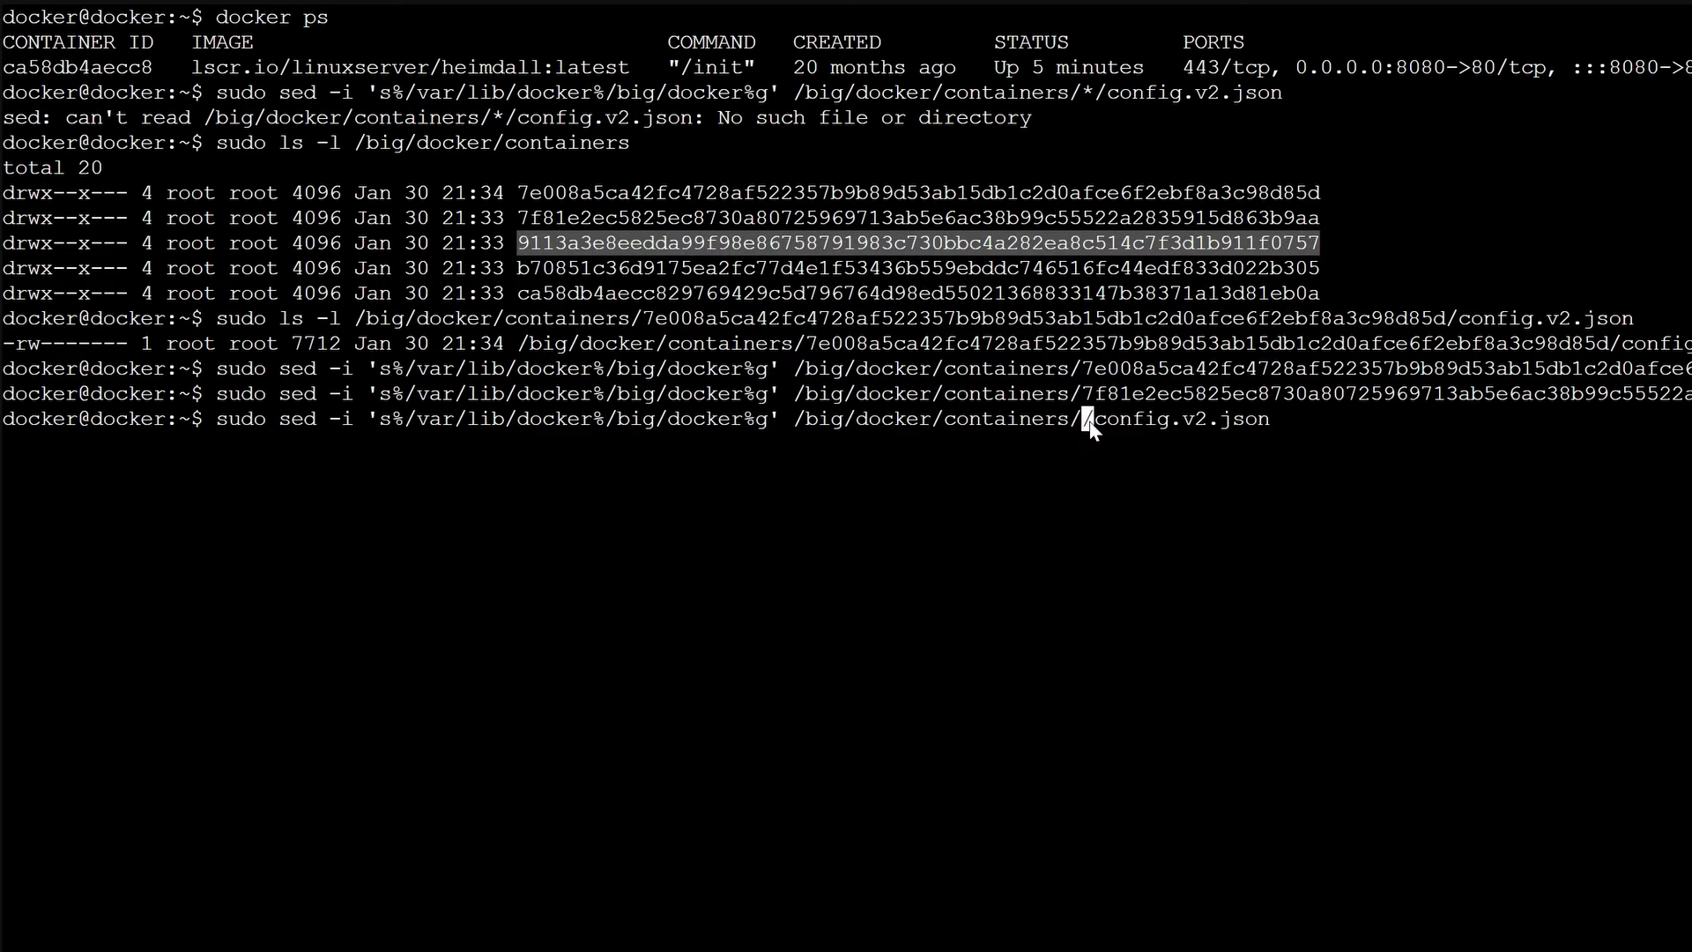
{"action": "right_click", "coordinate": [1089, 422]}
{"action": "left_click", "coordinate": [1190, 564]}
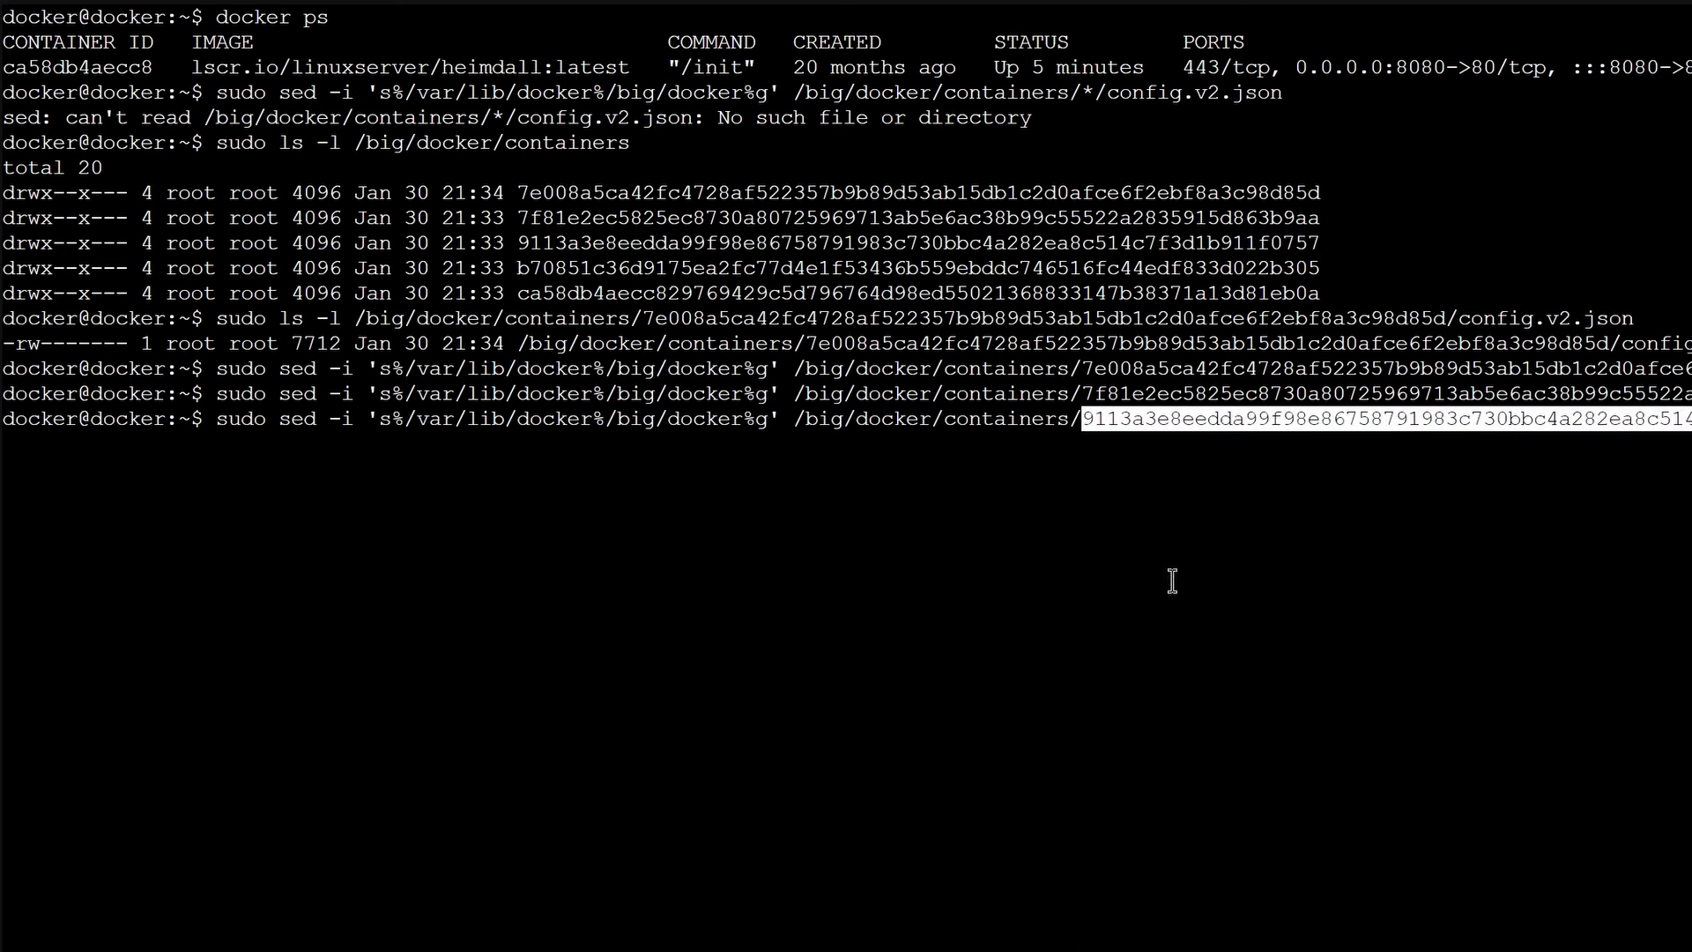
{"action": "key", "text": "Return"}
Rerun the sed replacement of /var/lib/docker with /big/docker on the config.v2.json in the container folder starting with b70851c36d91.
{"action": "key", "text": "Up"}
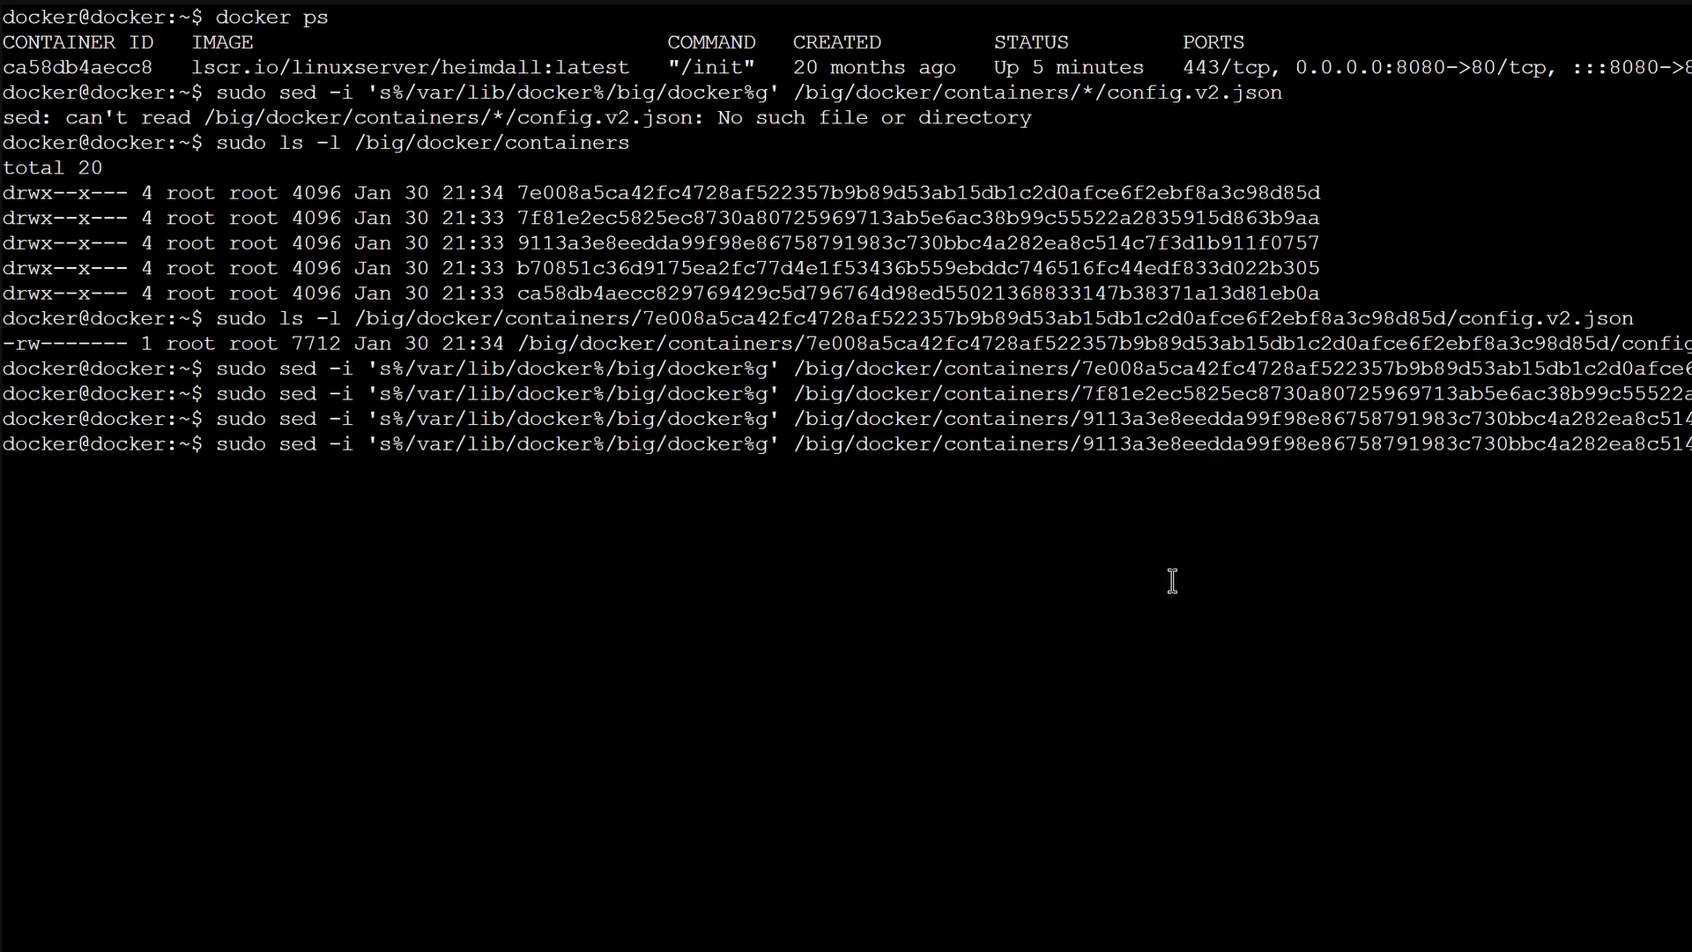
{"action": "key", "text": "Left"}
{"action": "key", "text": "Left"}
{"action": "key", "text": "Left"}
{"action": "key", "text": "Left"}
{"action": "key", "text": "Left"}
{"action": "key", "text": "Left"}
{"action": "key", "text": "Left"}
{"action": "key", "text": "Left"}
{"action": "key", "text": "Left"}
{"action": "key", "text": "Left"}
{"action": "key", "text": "Left"}
{"action": "key", "text": "Left"}
{"action": "key", "text": "Left"}
{"action": "key", "text": "Left"}
{"action": "key", "text": "Left"}
{"action": "key", "text": "BackSpace"}
{"action": "key", "text": "BackSpace"}
{"action": "key", "text": "BackSpace"}
{"action": "key", "text": "BackSpace"}
{"action": "key", "text": "BackSpace"}
{"action": "key", "text": "BackSpace"}
{"action": "key", "text": "BackSpace"}
{"action": "key", "text": "BackSpace"}
{"action": "key", "text": "BackSpace"}
{"action": "key", "text": "BackSpace"}
{"action": "key", "text": "BackSpace"}
{"action": "key", "text": "BackSpace"}
{"action": "key", "text": "BackSpace"}
{"action": "key", "text": "BackSpace"}
{"action": "key", "text": "BackSpace"}
{"action": "key", "text": "BackSpace"}
{"action": "key", "text": "BackSpace"}
{"action": "key", "text": "BackSpace"}
{"action": "key", "text": "BackSpace"}
{"action": "key", "text": "BackSpace"}
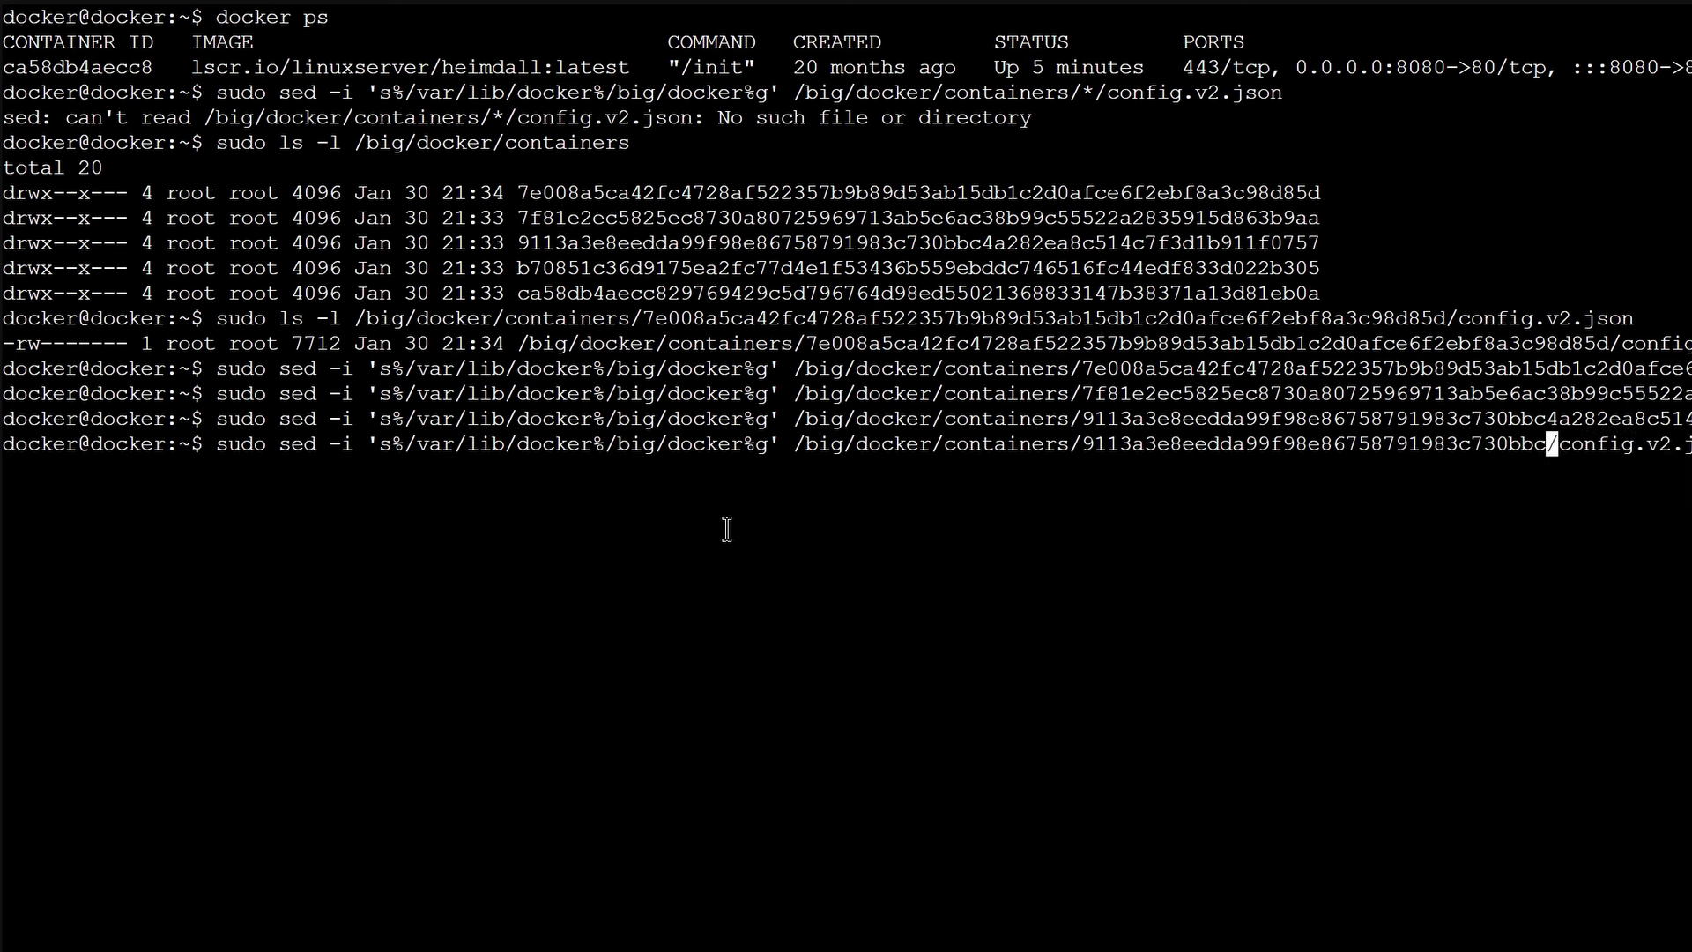
{"action": "right_click", "coordinate": [1168, 559]}
{"action": "left_click", "coordinate": [1182, 577]}
{"action": "key", "text": "Return"}
Rerun the sed replacement of /var/lib/docker with /big/docker on the config.v2.json in the container folder starting with ca58db4aecc8.
{"action": "key", "text": "Up"}
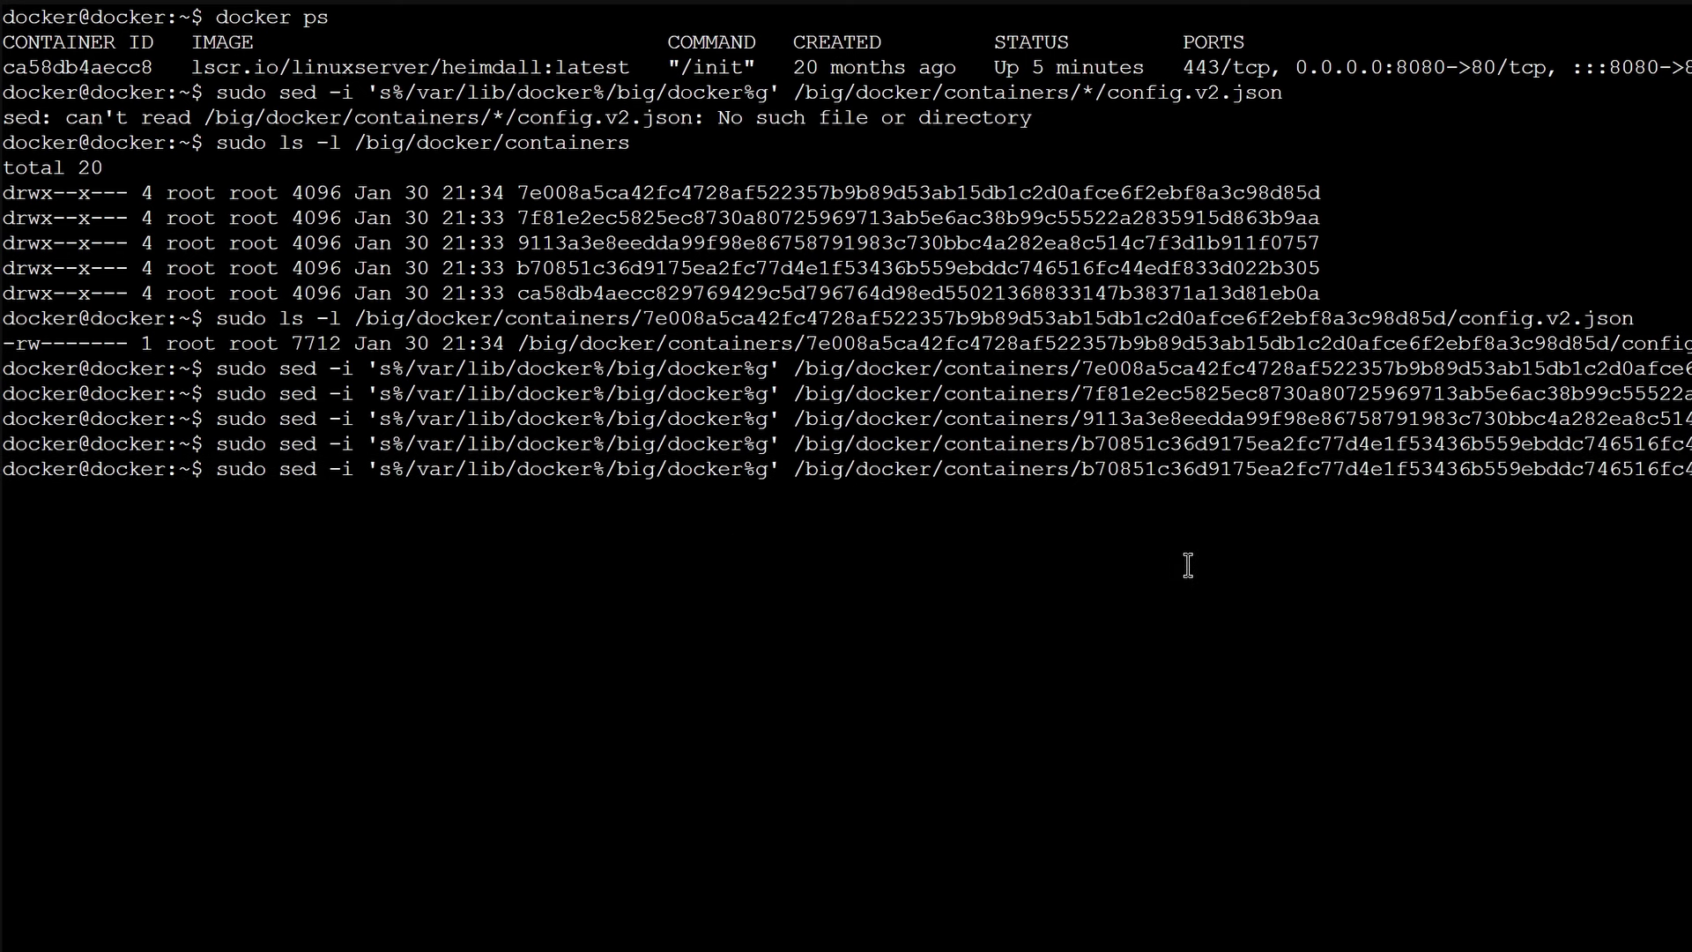
{"action": "key", "text": "Left"}
{"action": "key", "text": "Left"}
{"action": "key", "text": "Left"}
{"action": "key", "text": "Left"}
{"action": "key", "text": "Left"}
{"action": "key", "text": "Left"}
{"action": "key", "text": "Left"}
{"action": "key", "text": "Left"}
{"action": "key", "text": "Left"}
{"action": "key", "text": "Left"}
{"action": "key", "text": "Left"}
{"action": "key", "text": "Left"}
{"action": "key", "text": "Left"}
{"action": "key", "text": "Left"}
{"action": "key", "text": "Left"}
{"action": "key", "text": "BackSpace"}
{"action": "key", "text": "BackSpace"}
{"action": "key", "text": "BackSpace"}
{"action": "key", "text": "BackSpace"}
{"action": "key", "text": "BackSpace"}
{"action": "key", "text": "BackSpace"}
{"action": "key", "text": "BackSpace"}
{"action": "key", "text": "BackSpace"}
{"action": "key", "text": "BackSpace"}
{"action": "key", "text": "BackSpace"}
{"action": "key", "text": "BackSpace"}
{"action": "key", "text": "BackSpace"}
{"action": "key", "text": "BackSpace"}
{"action": "key", "text": "BackSpace"}
{"action": "key", "text": "BackSpace"}
{"action": "key", "text": "BackSpace"}
{"action": "key", "text": "BackSpace"}
{"action": "key", "text": "BackSpace"}
{"action": "key", "text": "BackSpace"}
{"action": "key", "text": "BackSpace"}
{"action": "key", "text": "BackSpace"}
{"action": "key", "text": "BackSpace"}
{"action": "key", "text": "BackSpace"}
{"action": "key", "text": "BackSpace"}
{"action": "key", "text": "BackSpace"}
{"action": "key", "text": "BackSpace"}
{"action": "key", "text": "BackSpace"}
{"action": "key", "text": "BackSpace"}
{"action": "key", "text": "BackSpace"}
{"action": "key", "text": "BackSpace"}
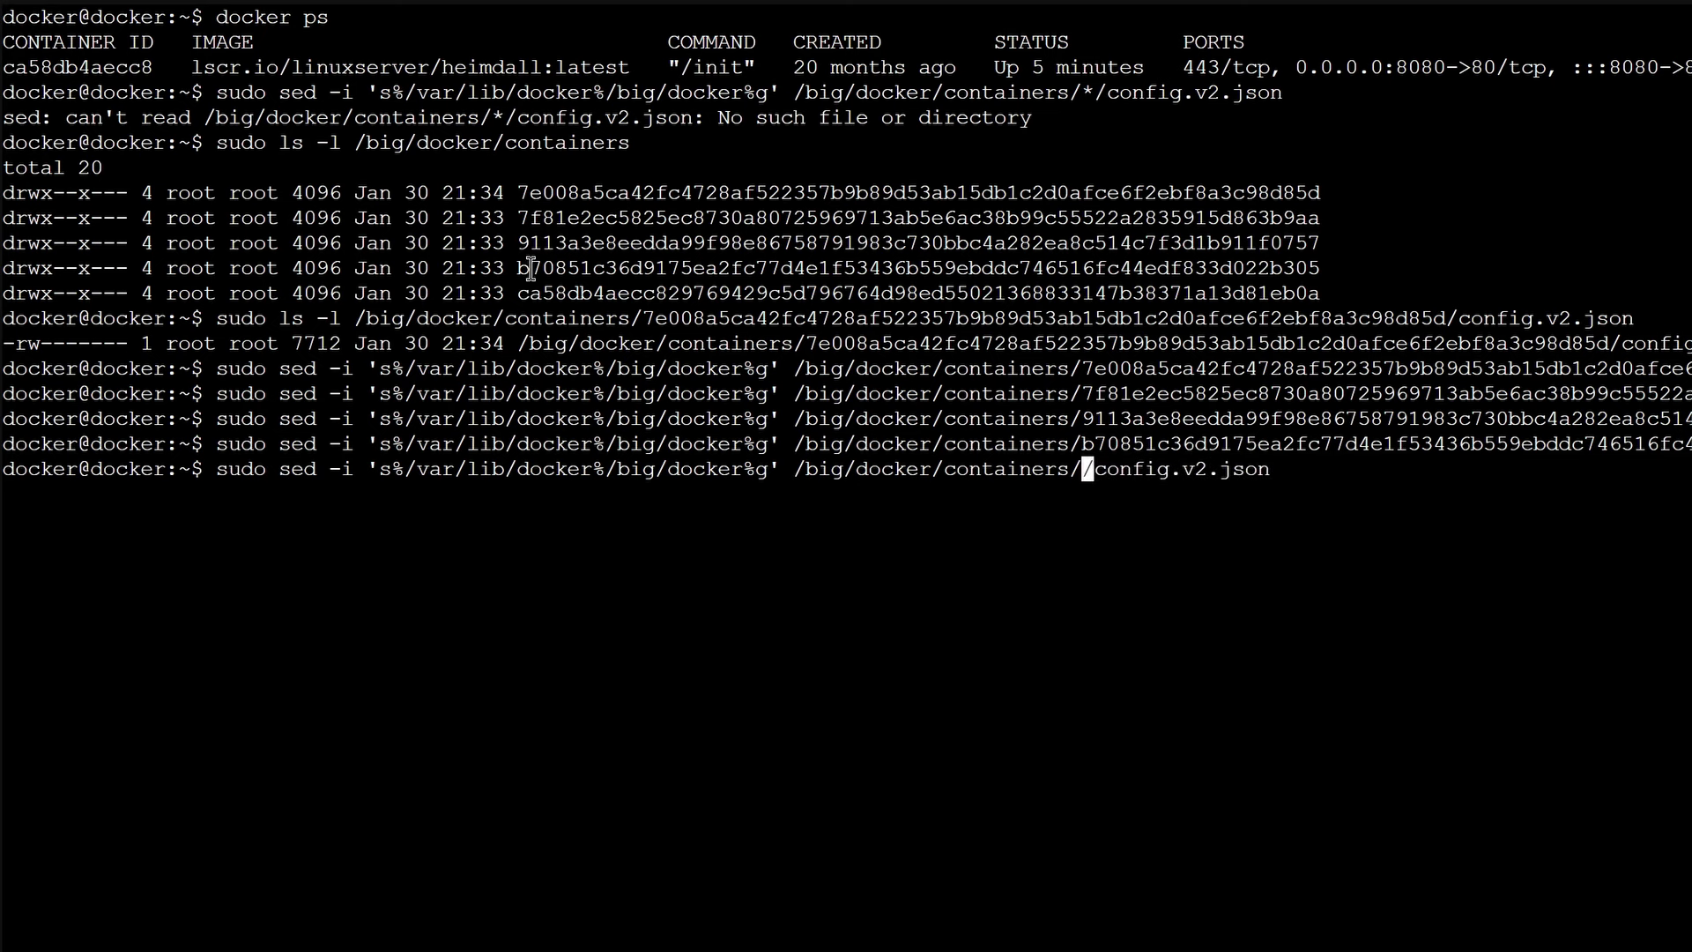
{"action": "left_click_drag", "start_coordinate": [519, 293], "coordinate": [1317, 296]}
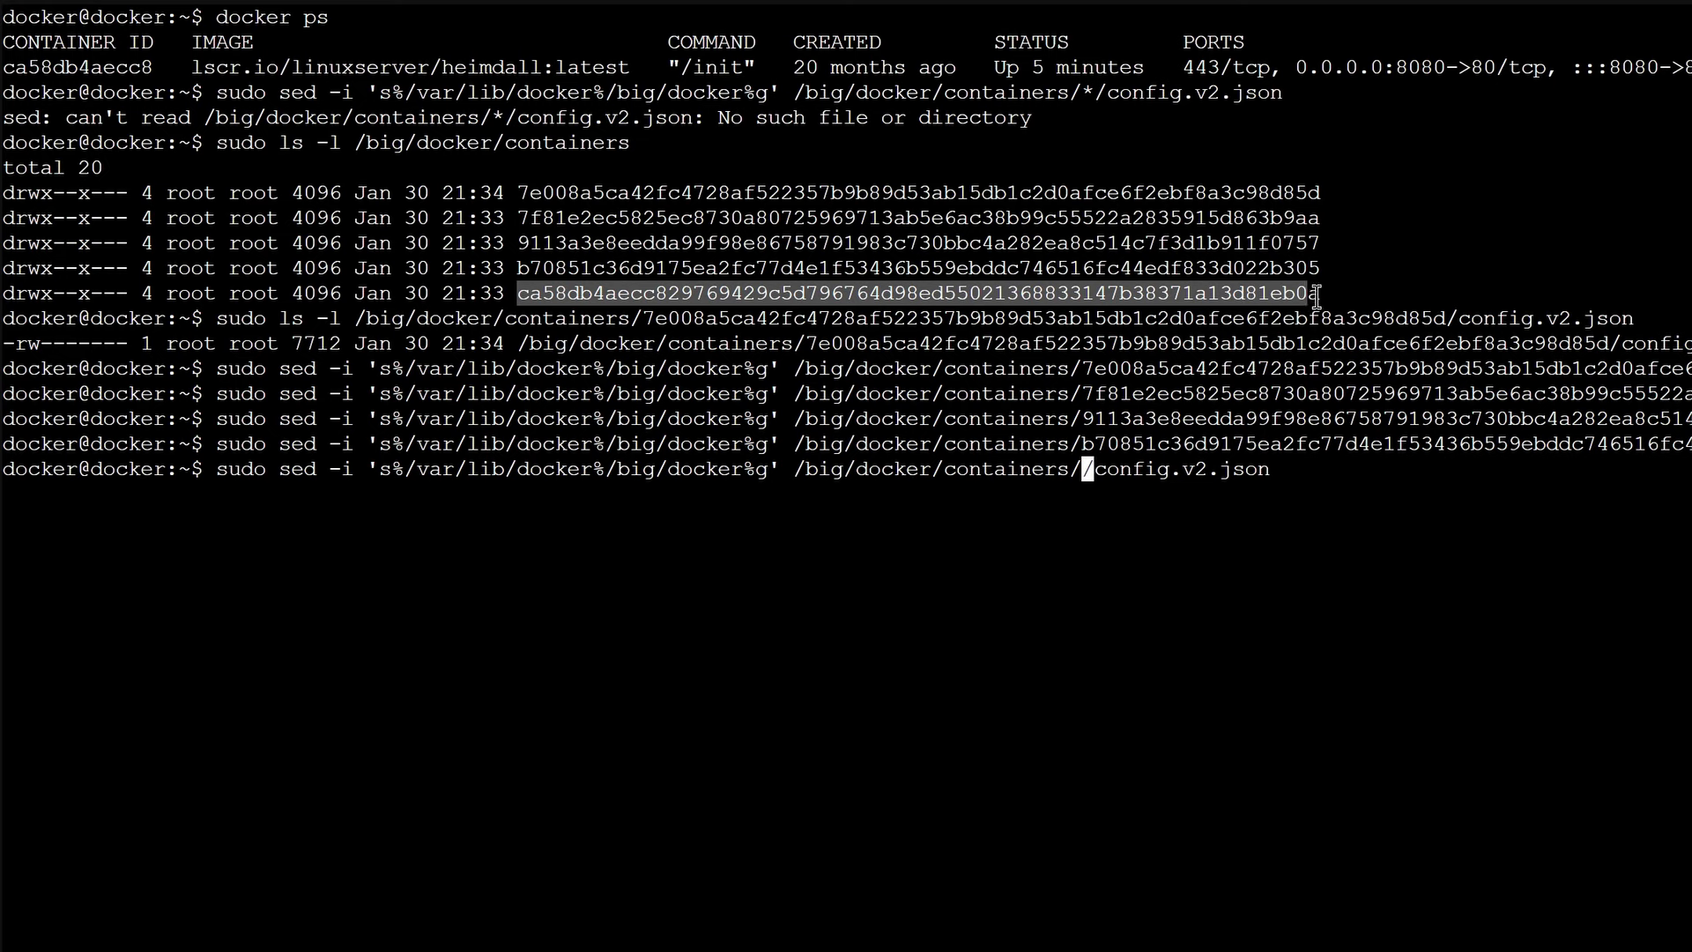
{"action": "right_click", "coordinate": [1317, 297]}
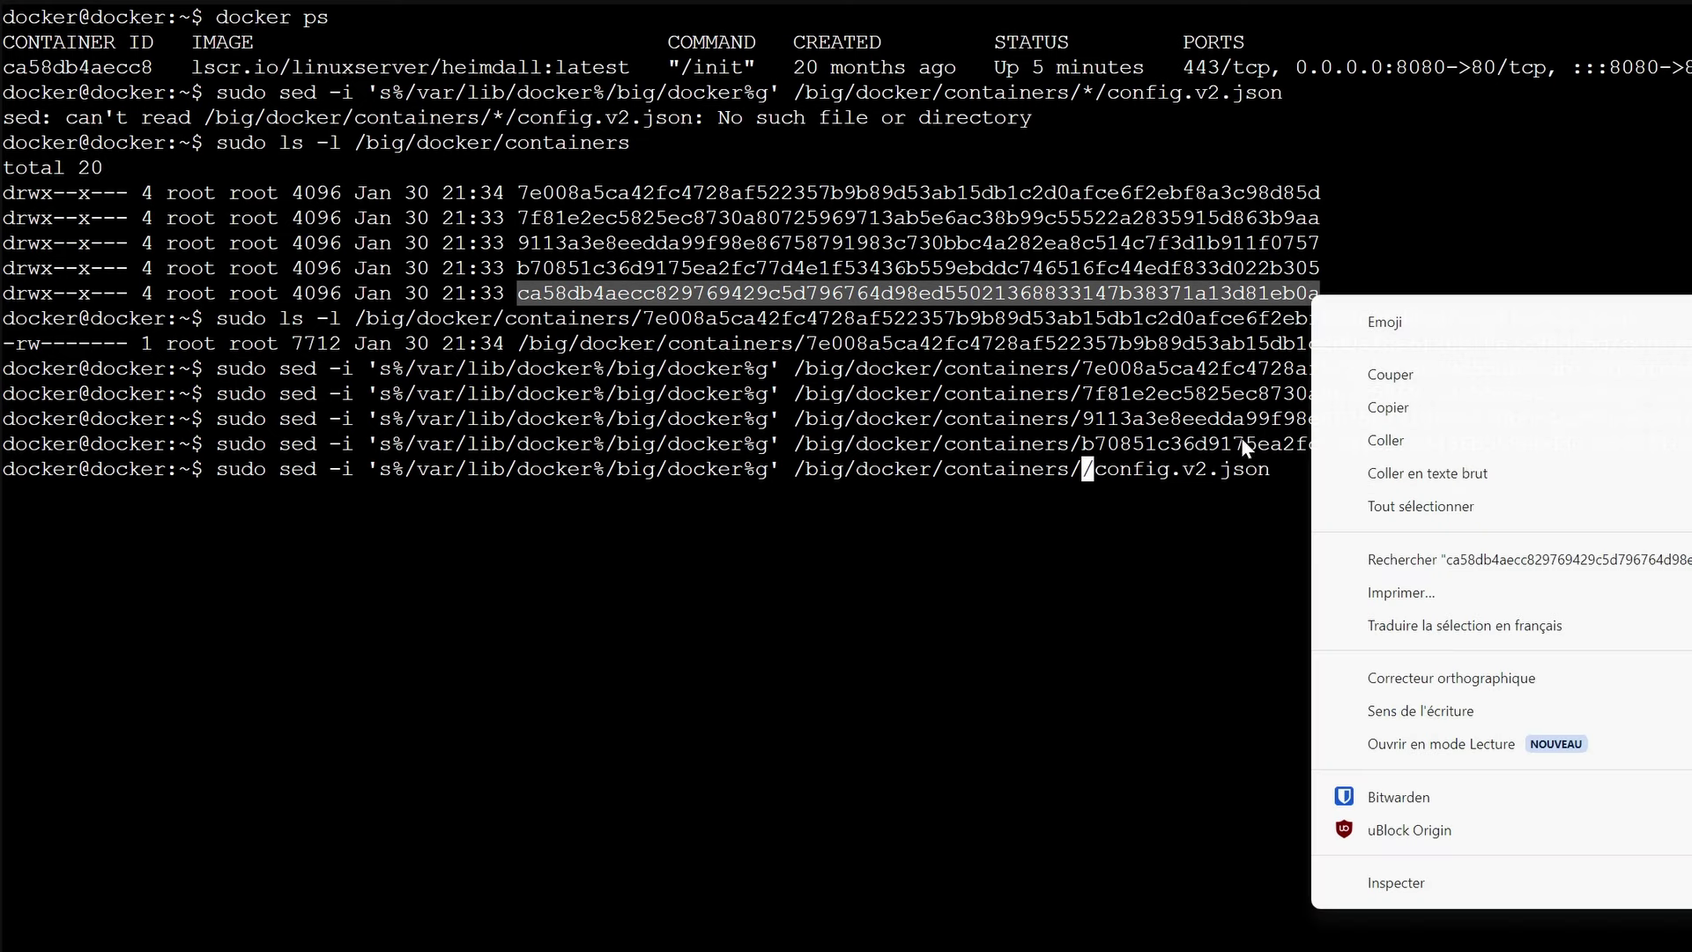
{"action": "left_click", "coordinate": [1388, 441]}
{"action": "right_click", "coordinate": [1088, 470]}
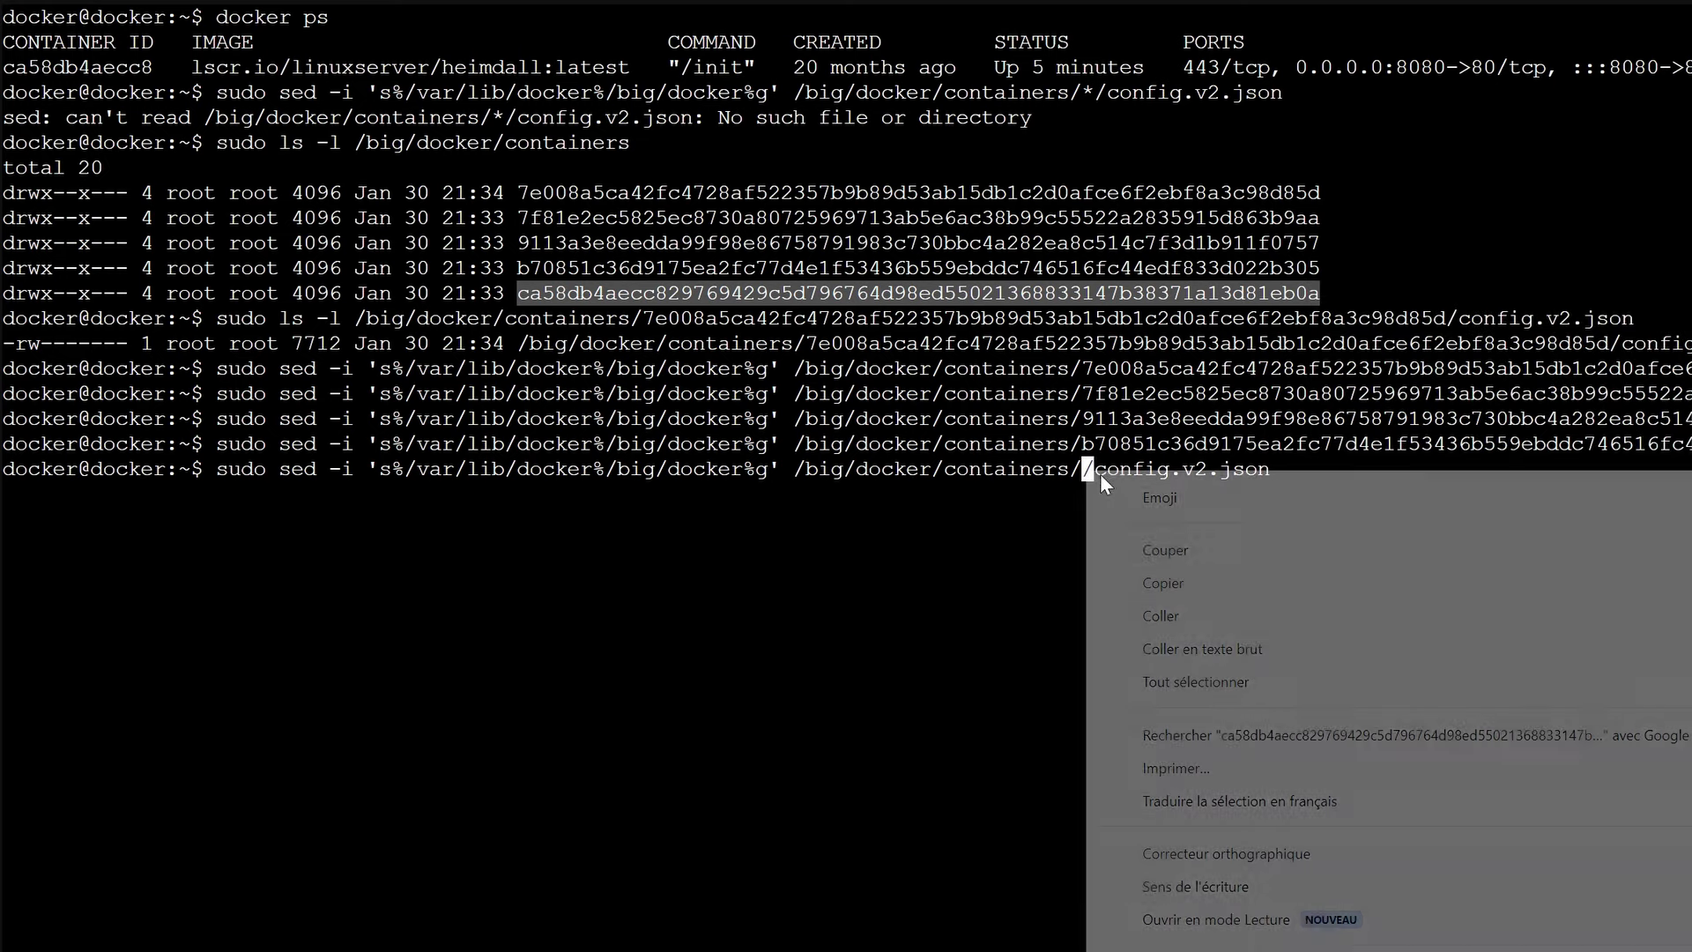
{"action": "left_click", "coordinate": [1203, 650]}
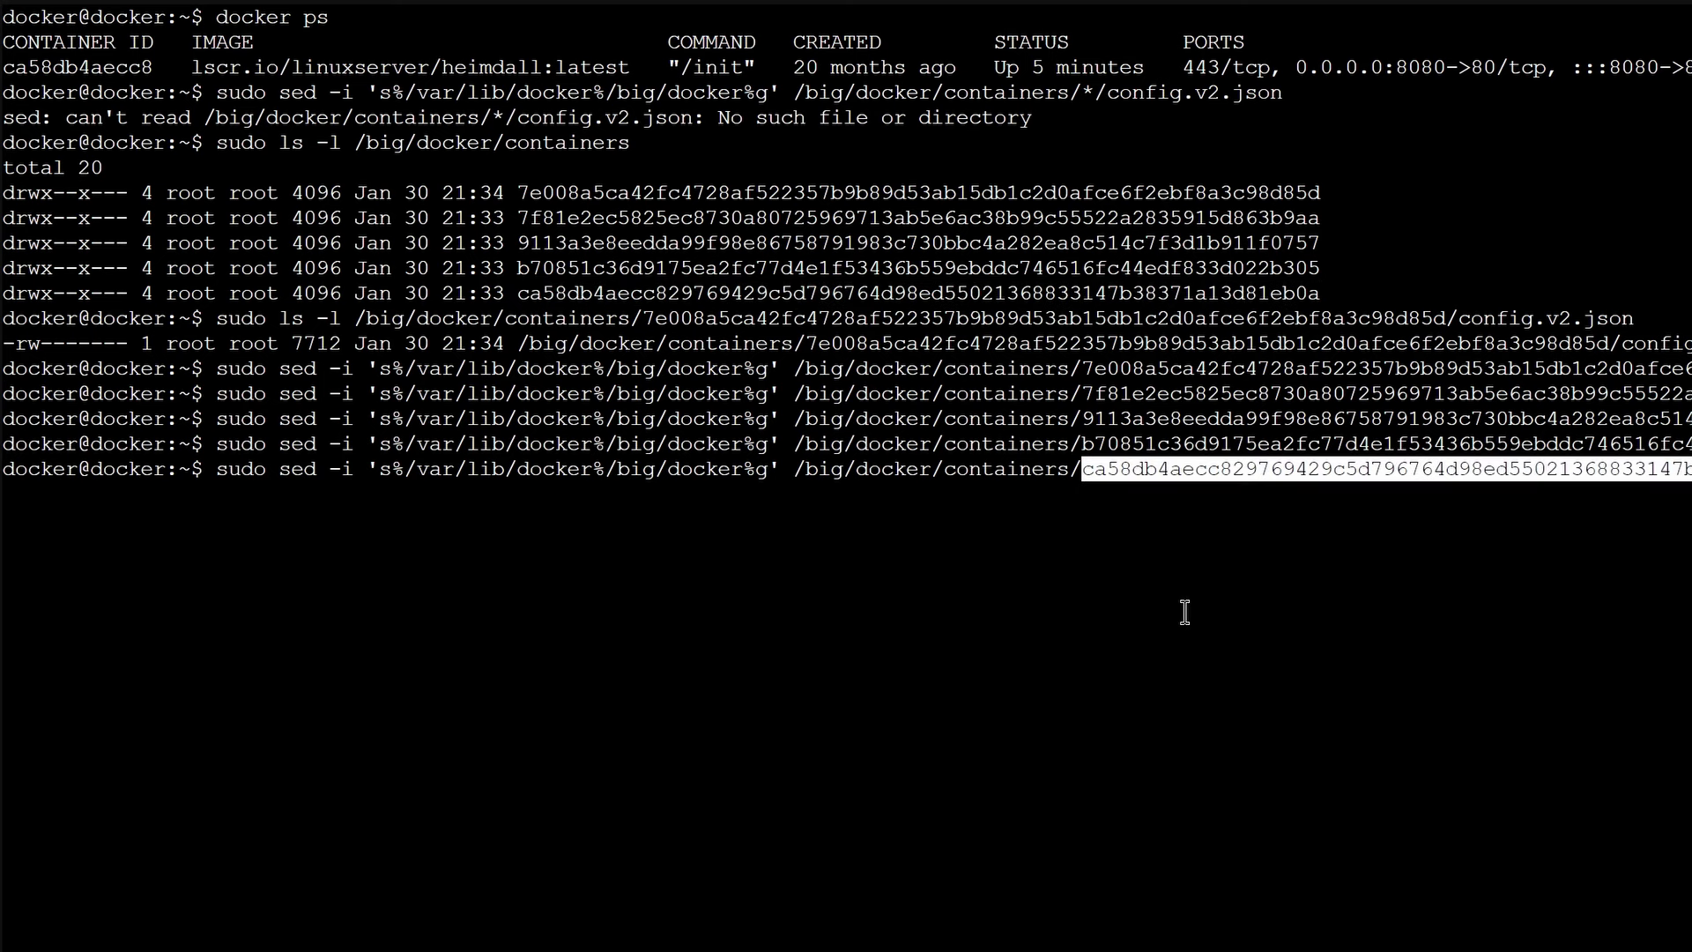
{"action": "key", "text": "End"}
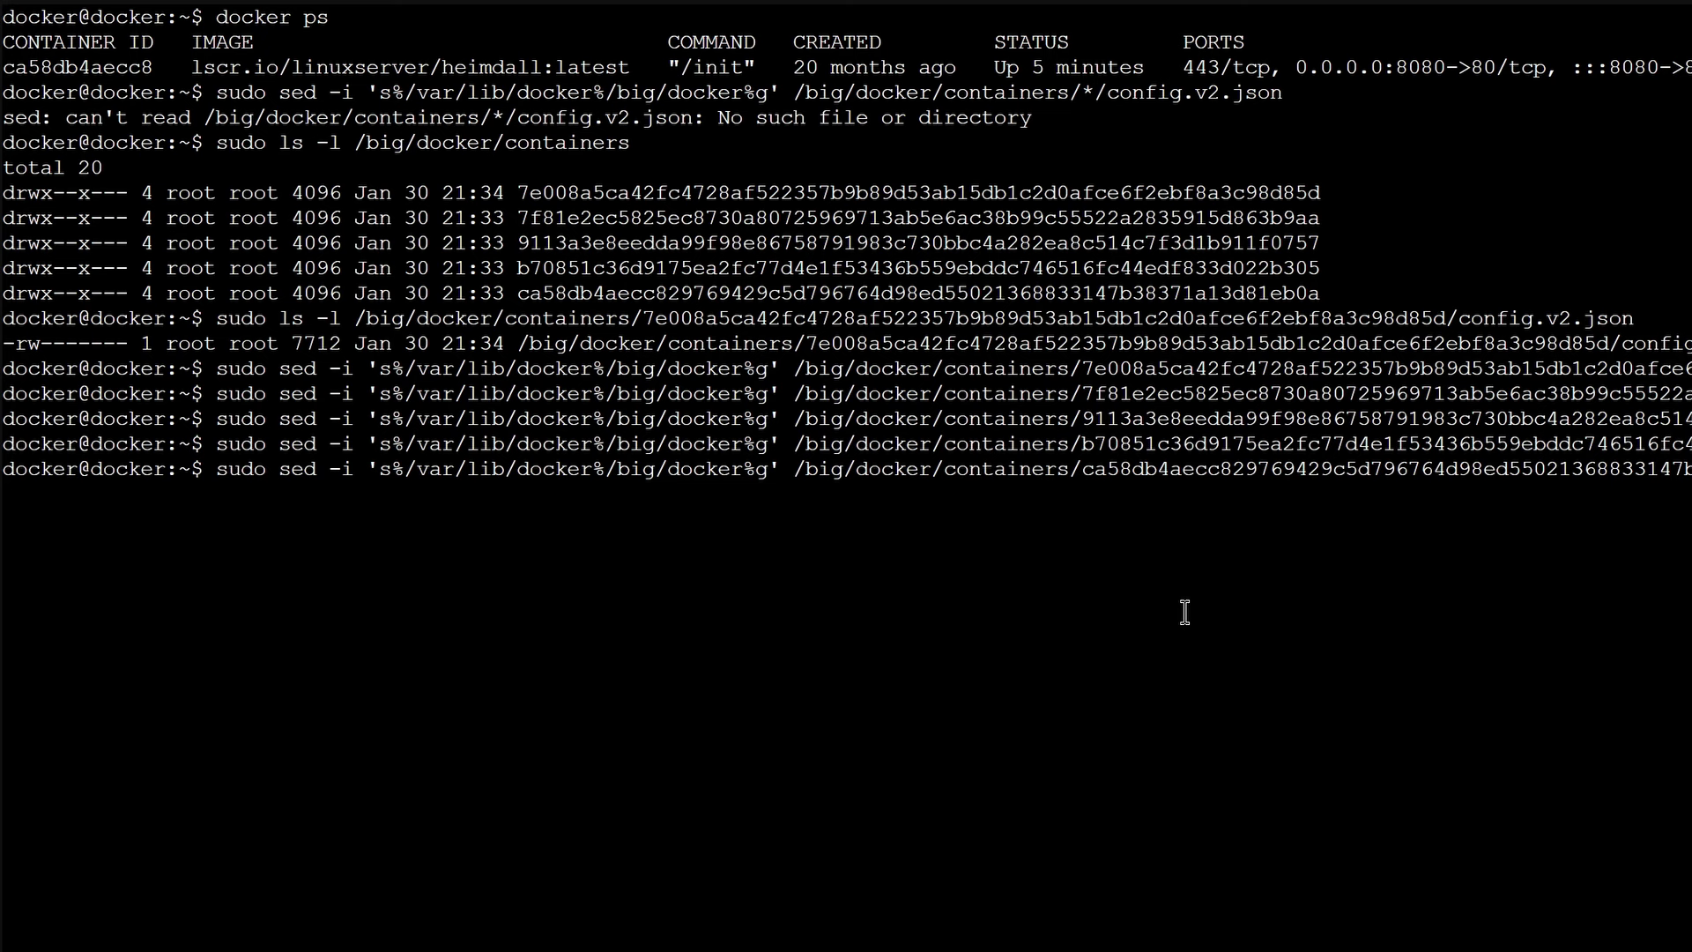
{"action": "key", "text": "Return"}
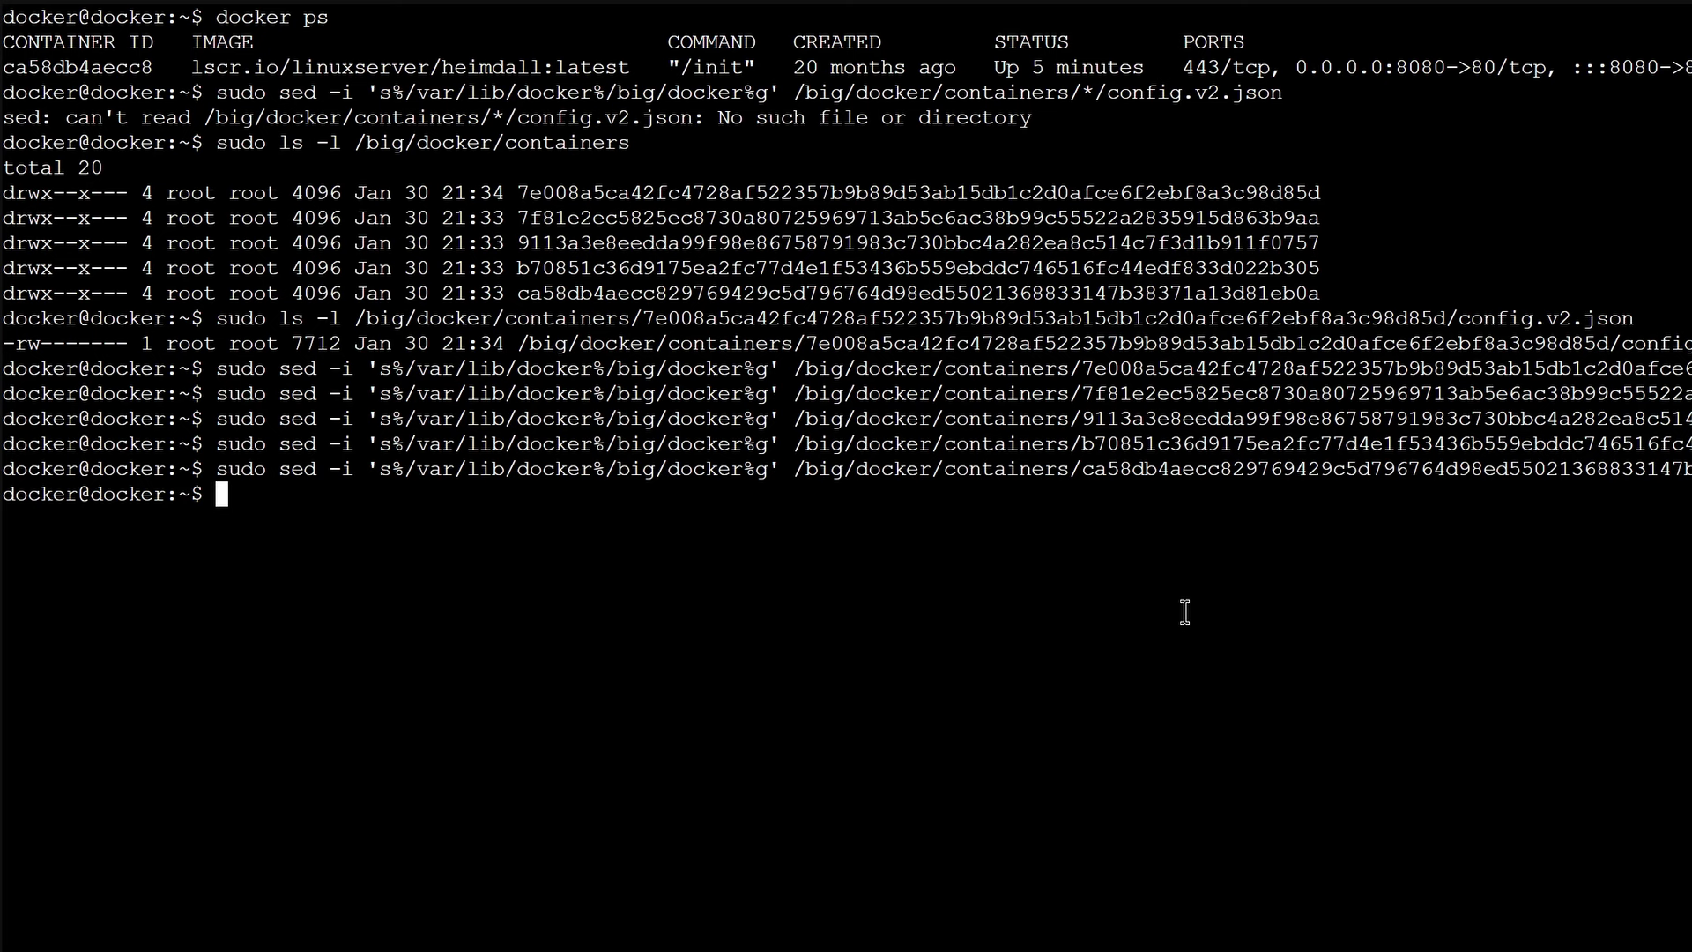
{"action": "key", "text": "Up"}
{"action": "key", "text": "Up"}
{"action": "key", "text": "Up"}
{"action": "key", "text": "Up"}
{"action": "key", "text": "Up"}
{"action": "key", "text": "Up"}
{"action": "key", "text": "Up"}
{"action": "key", "text": "Up"}
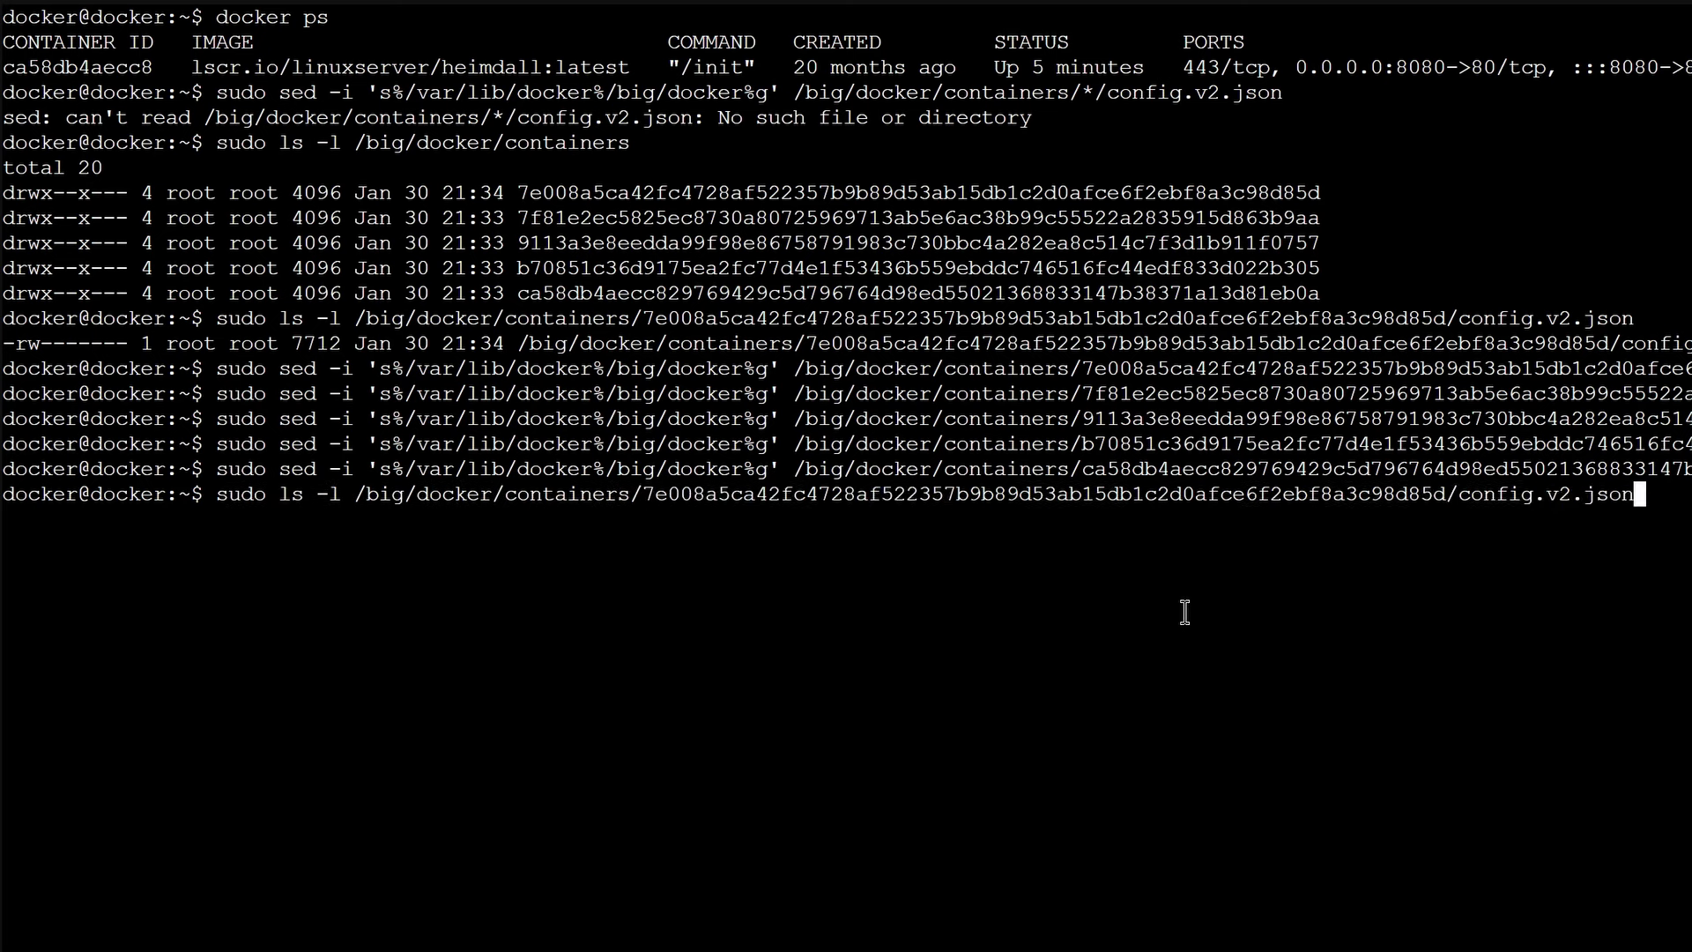
{"action": "key", "text": "BackSpace"}
{"action": "key", "text": "BackSpace"}
{"action": "key", "text": "BackSpace"}
{"action": "key", "text": "BackSpace"}
{"action": "key", "text": "BackSpace"}
{"action": "key", "text": "BackSpace"}
{"action": "key", "text": "BackSpace"}
{"action": "key", "text": "BackSpace"}
{"action": "key", "text": "BackSpace"}
{"action": "key", "text": "BackSpace"}
{"action": "key", "text": "BackSpace"}
{"action": "key", "text": "BackSpace"}
{"action": "key", "text": "BackSpace"}
{"action": "key", "text": "BackSpace"}
{"action": "key", "text": "BackSpace"}
{"action": "key", "text": "BackSpace"}
{"action": "key", "text": "BackSpace"}
{"action": "key", "text": "BackSpace"}
{"action": "key", "text": "BackSpace"}
{"action": "key", "text": "BackSpace"}
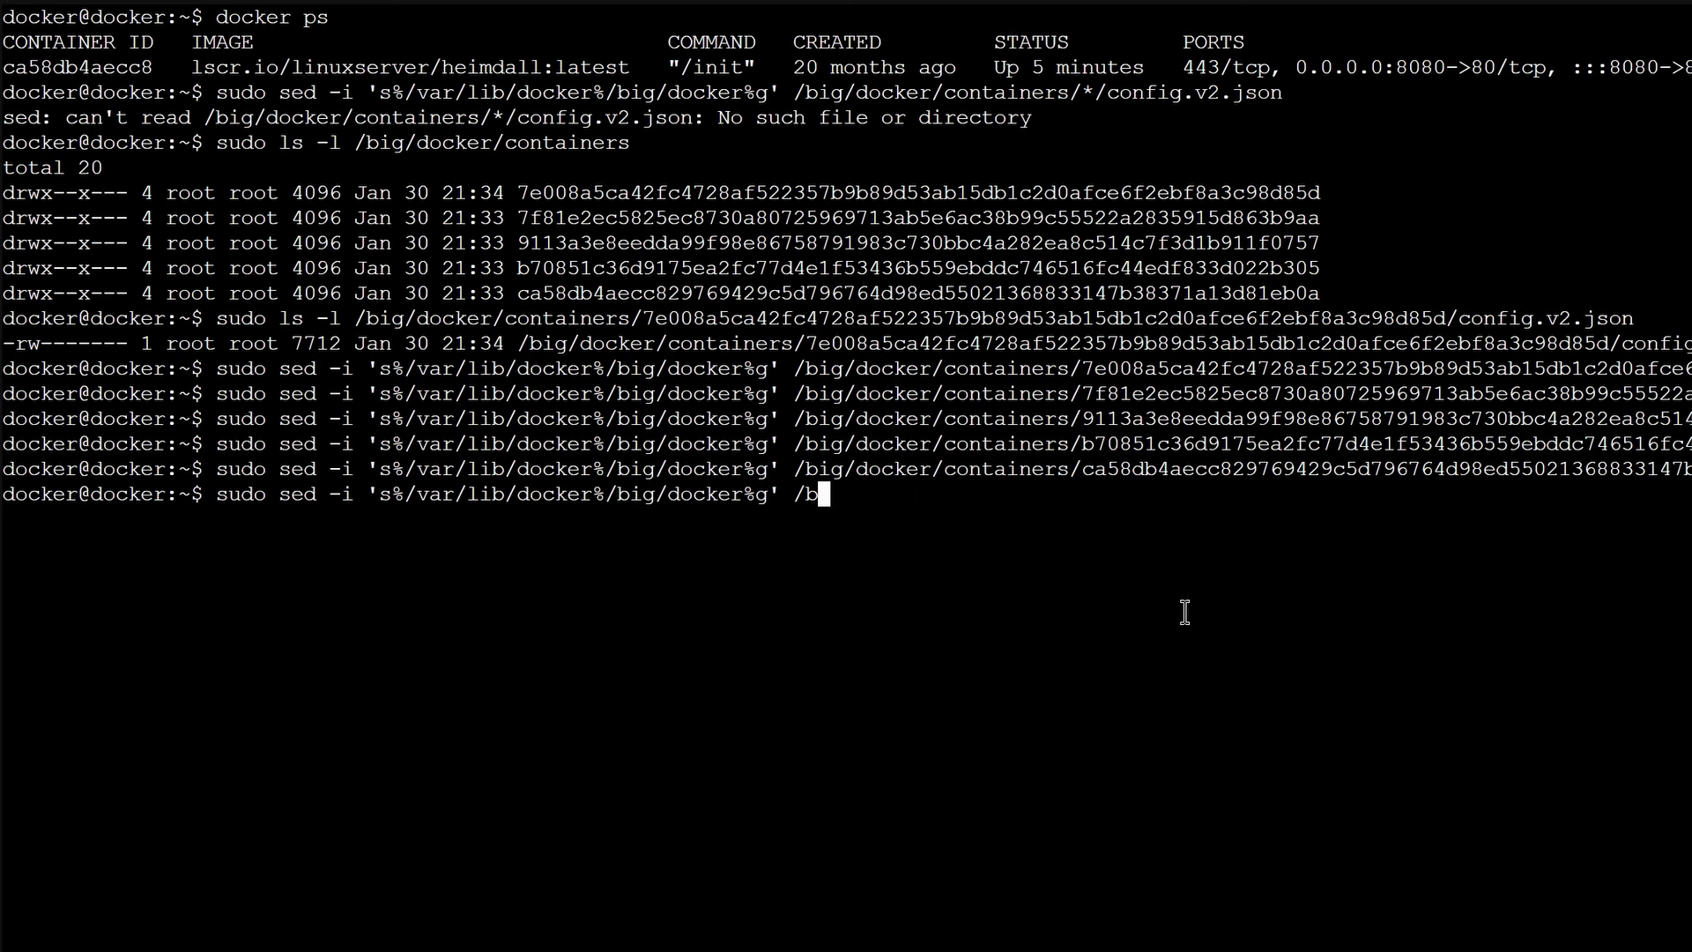
{"action": "key", "text": "BackSpace"}
{"action": "key", "text": "BackSpace"}
{"action": "key", "text": "BackSpace"}
{"action": "key", "text": "BackSpace"}
{"action": "key", "text": "BackSpace"}
{"action": "key", "text": "BackSpace"}
{"action": "key", "text": "BackSpace"}
{"action": "key", "text": "BackSpace"}
{"action": "key", "text": "BackSpace"}
{"action": "key", "text": "BackSpace"}
{"action": "key", "text": "BackSpace"}
{"action": "key", "text": "BackSpace"}
{"action": "key", "text": "BackSpace"}
{"action": "key", "text": "BackSpace"}
{"action": "key", "text": "BackSpace"}
{"action": "key", "text": "BackSpace"}
{"action": "key", "text": "BackSpace"}
{"action": "key", "text": "BackSpace"}
{"action": "key", "text": "BackSpace"}
{"action": "key", "text": "BackSpace"}
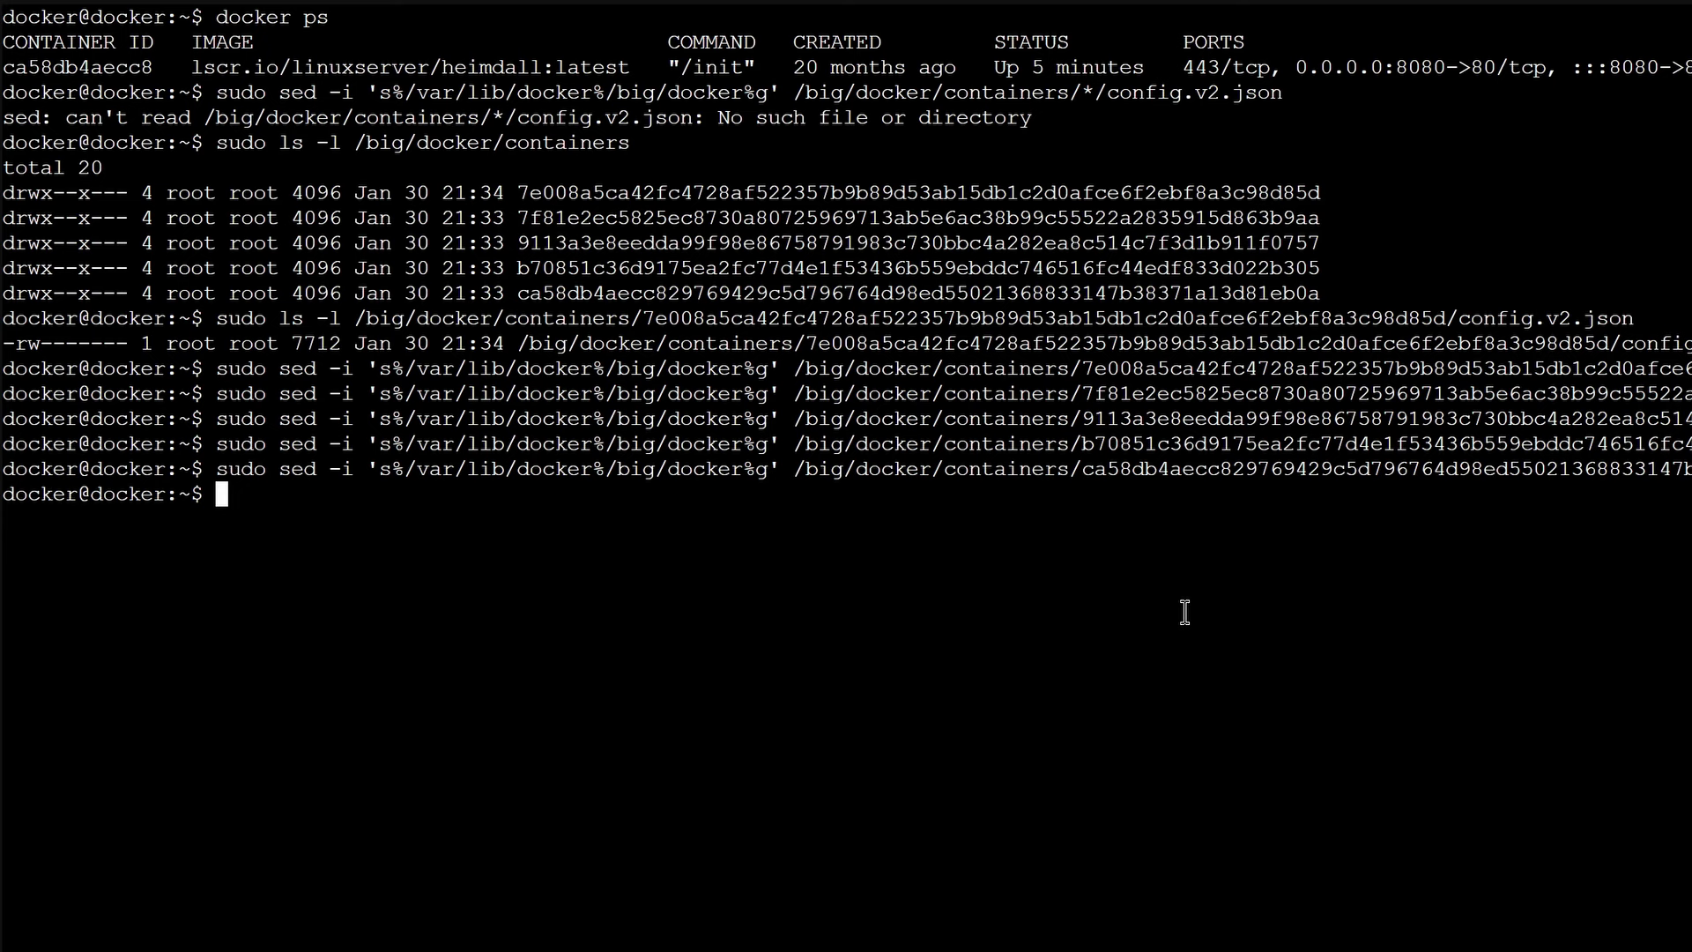
Restart the Docker service with sudo systemctl restart docker and list the running containers with docker ps.
{"action": "type", "text": "sudo systemctl restart docker"}
{"action": "key", "text": "Return"}
{"action": "type", "text": "docker ps"}
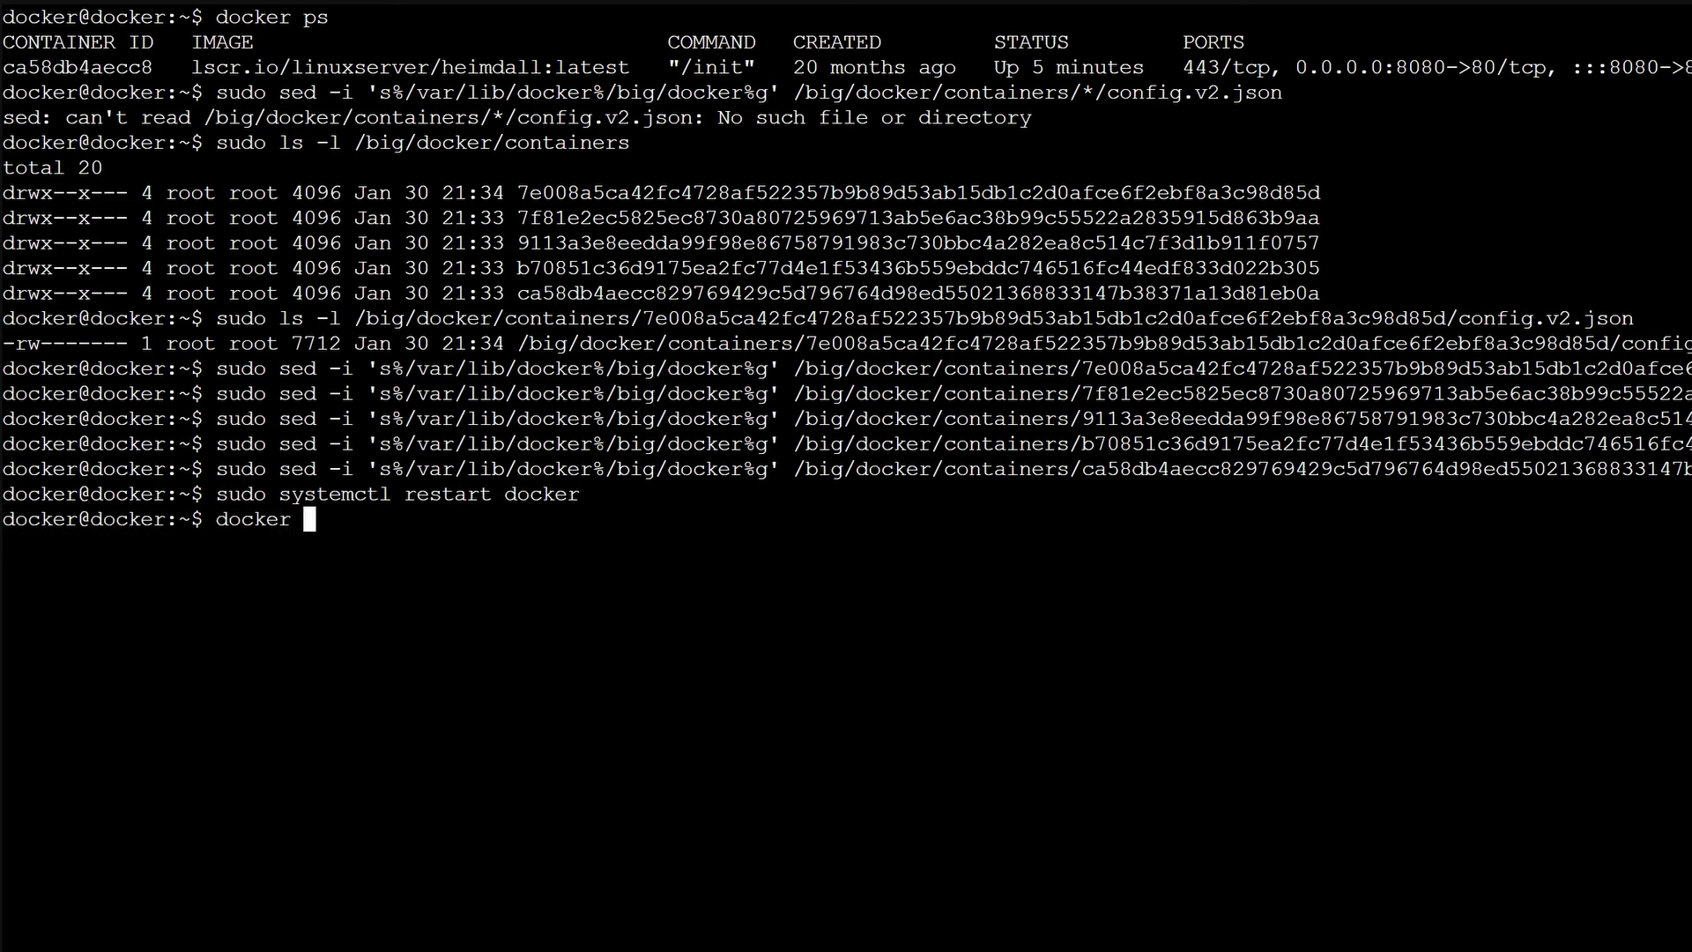
{"action": "key", "text": "Return"}
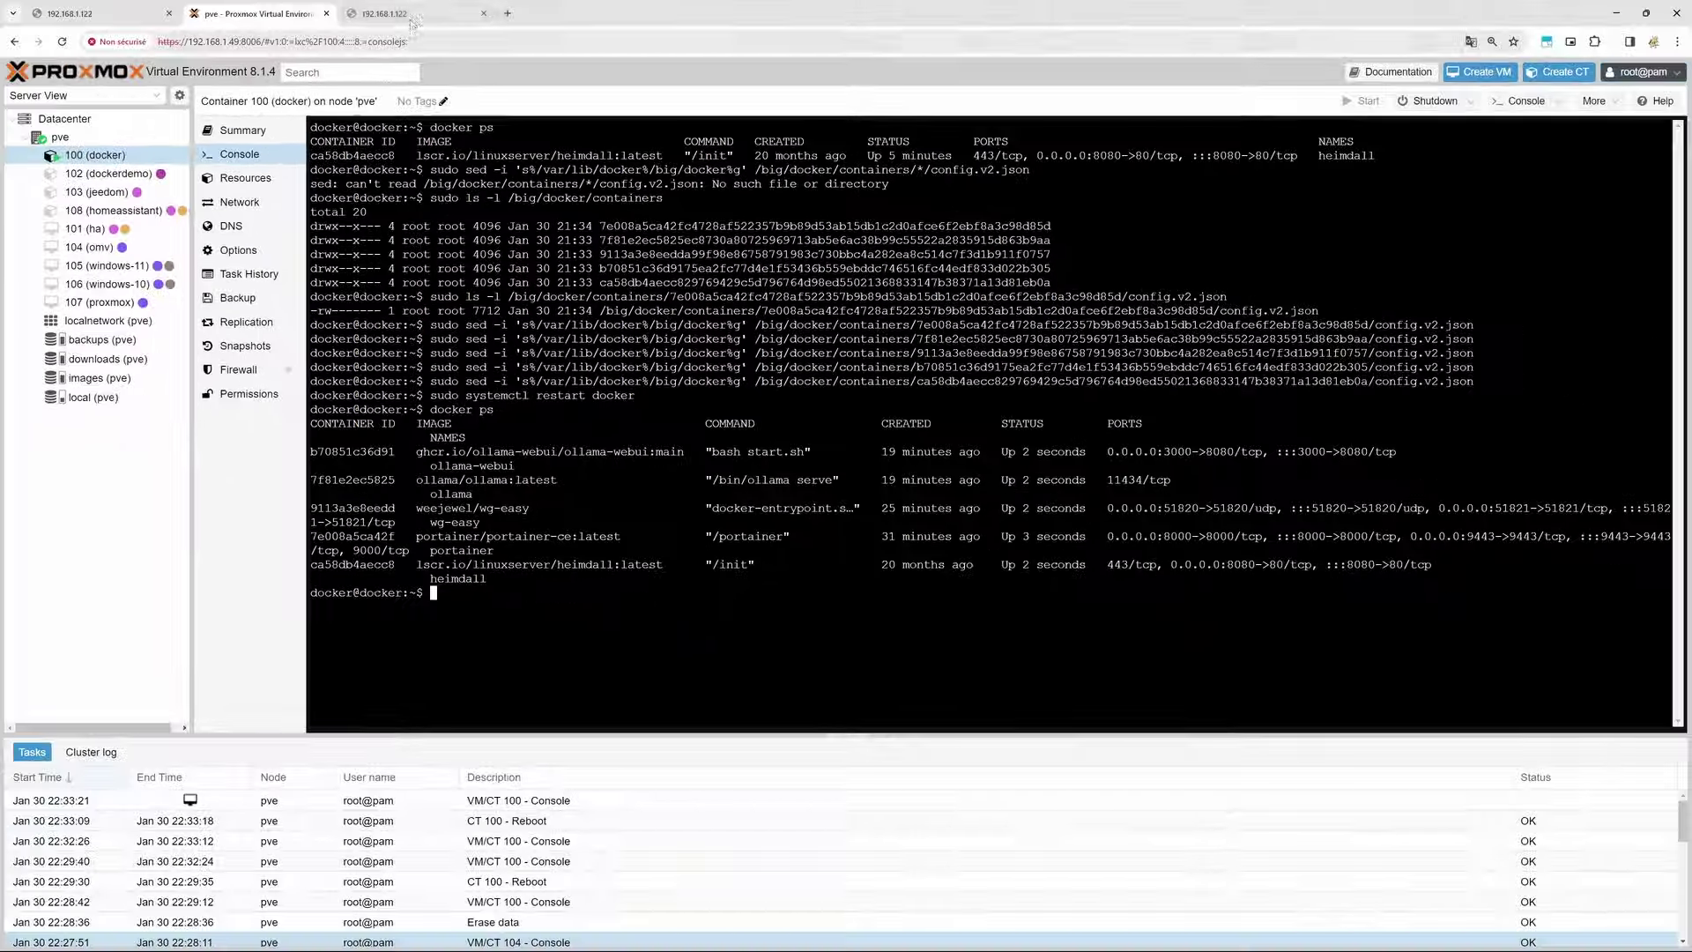
{"action": "left_click", "coordinate": [414, 13]}
{"action": "left_click", "coordinate": [393, 41]}
{"action": "key", "text": "Return"}
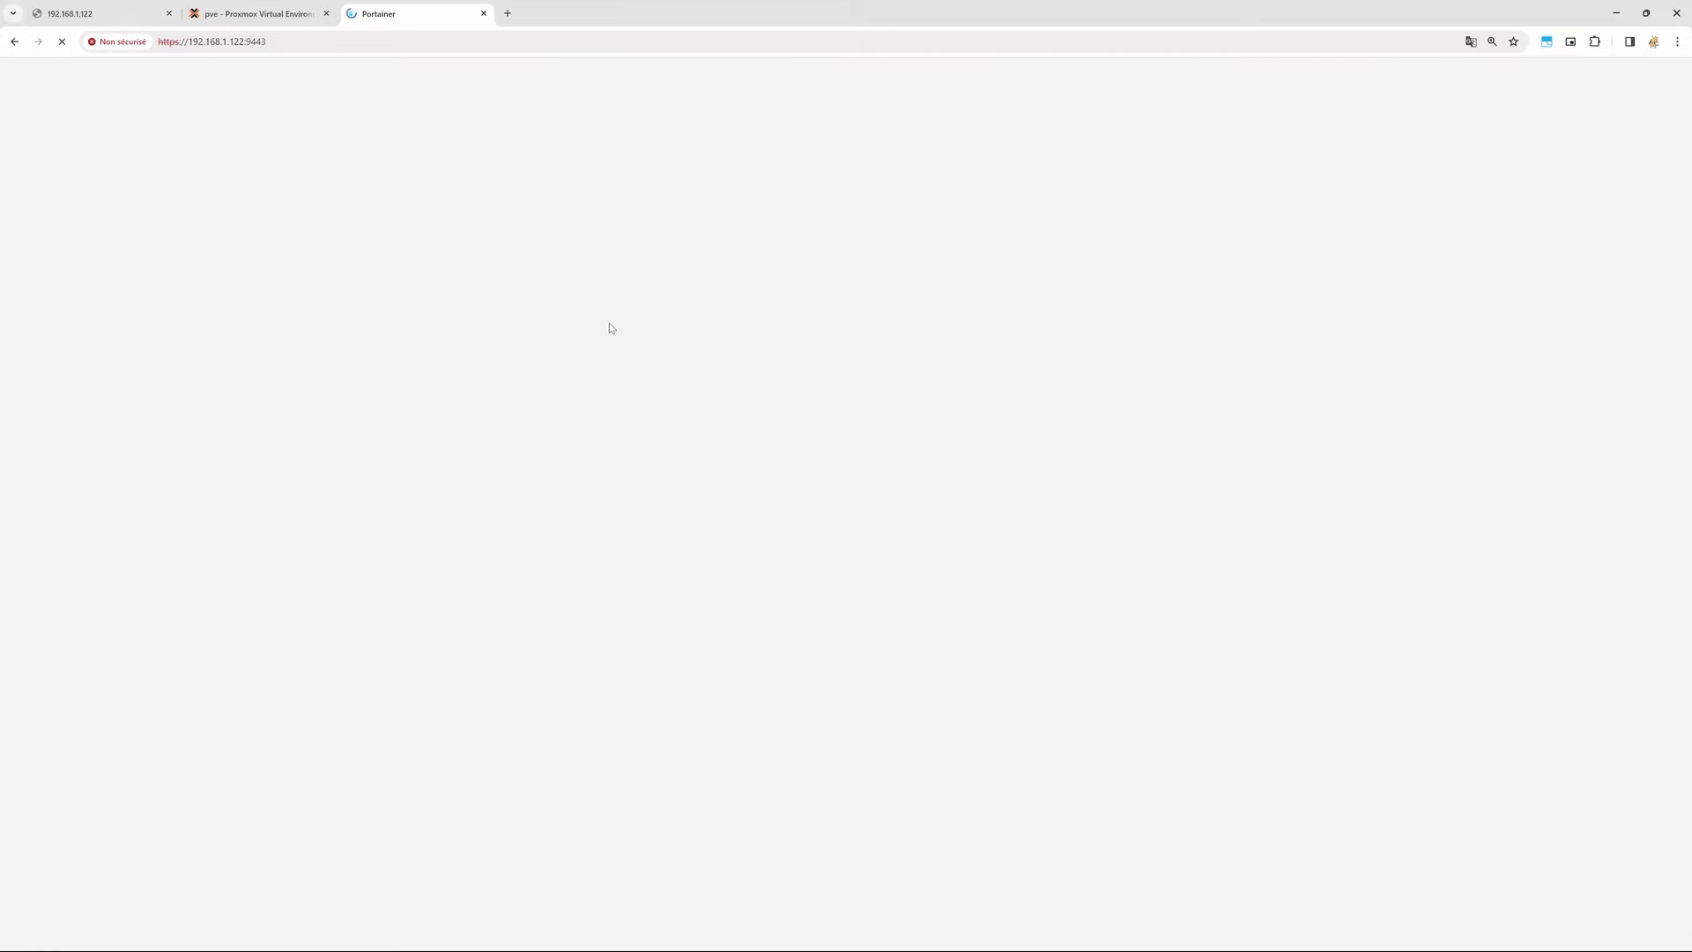
{"action": "type", "text": "••••••••••"}
{"action": "key", "text": "Return"}
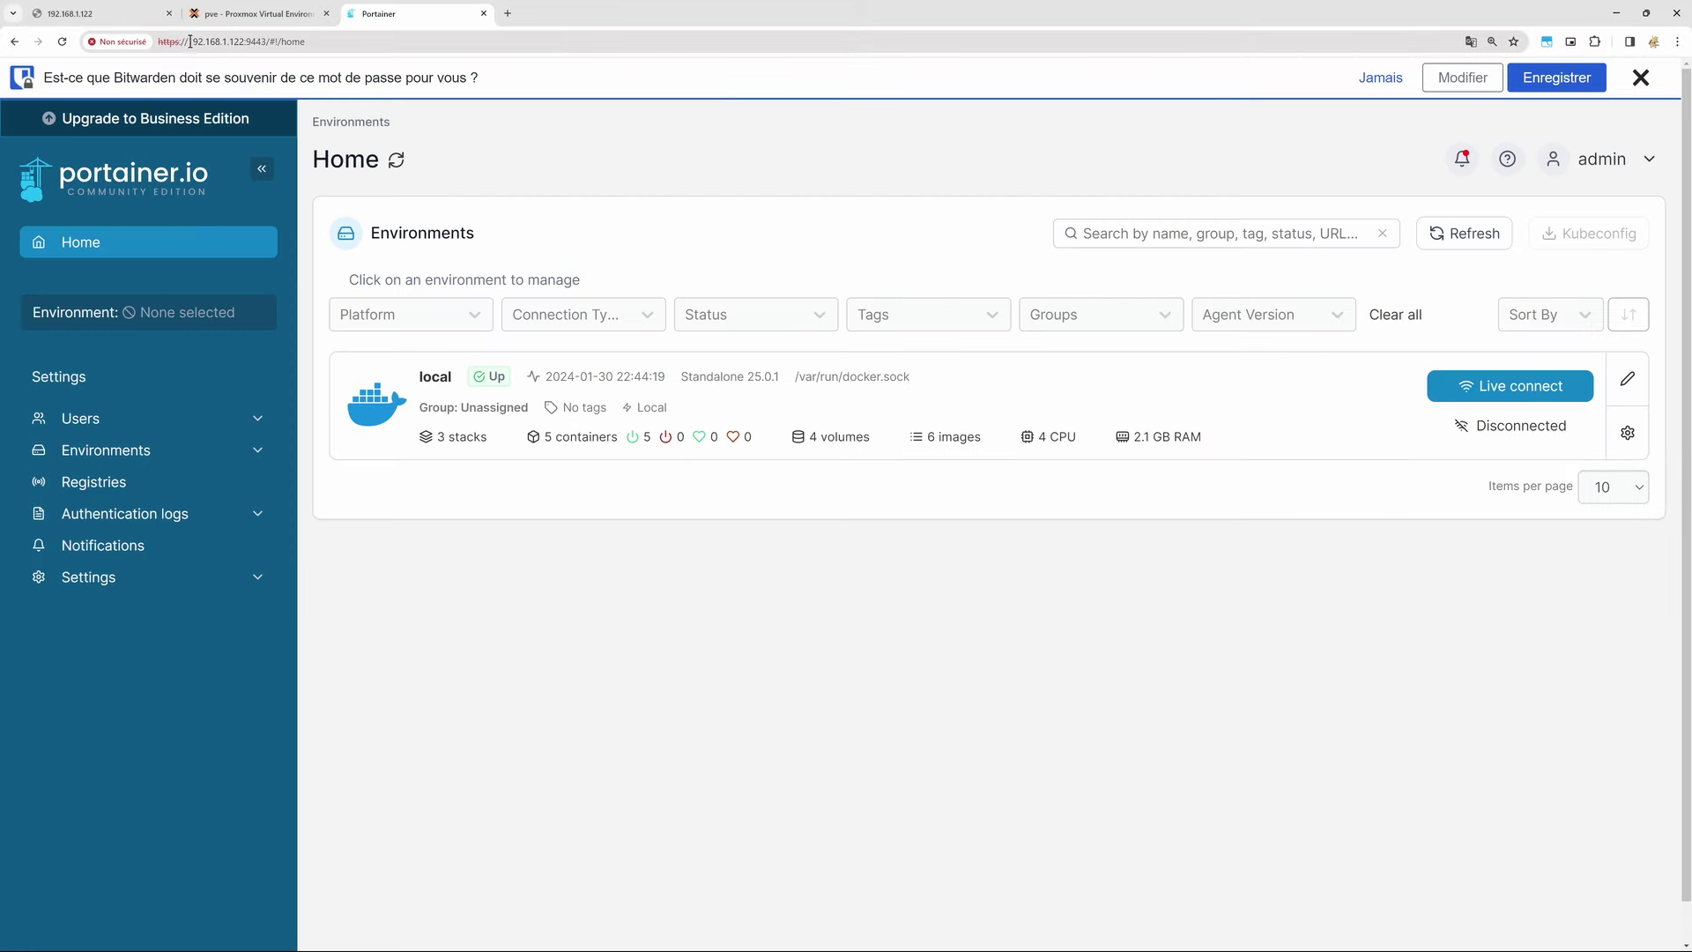
Open the Ollama Web UI at 192.168.1.122:3000 in a new browser tab.
{"action": "left_click", "coordinate": [437, 42]}
{"action": "key", "text": "ctrl+a"}
{"action": "key", "text": "ctrl+c"}
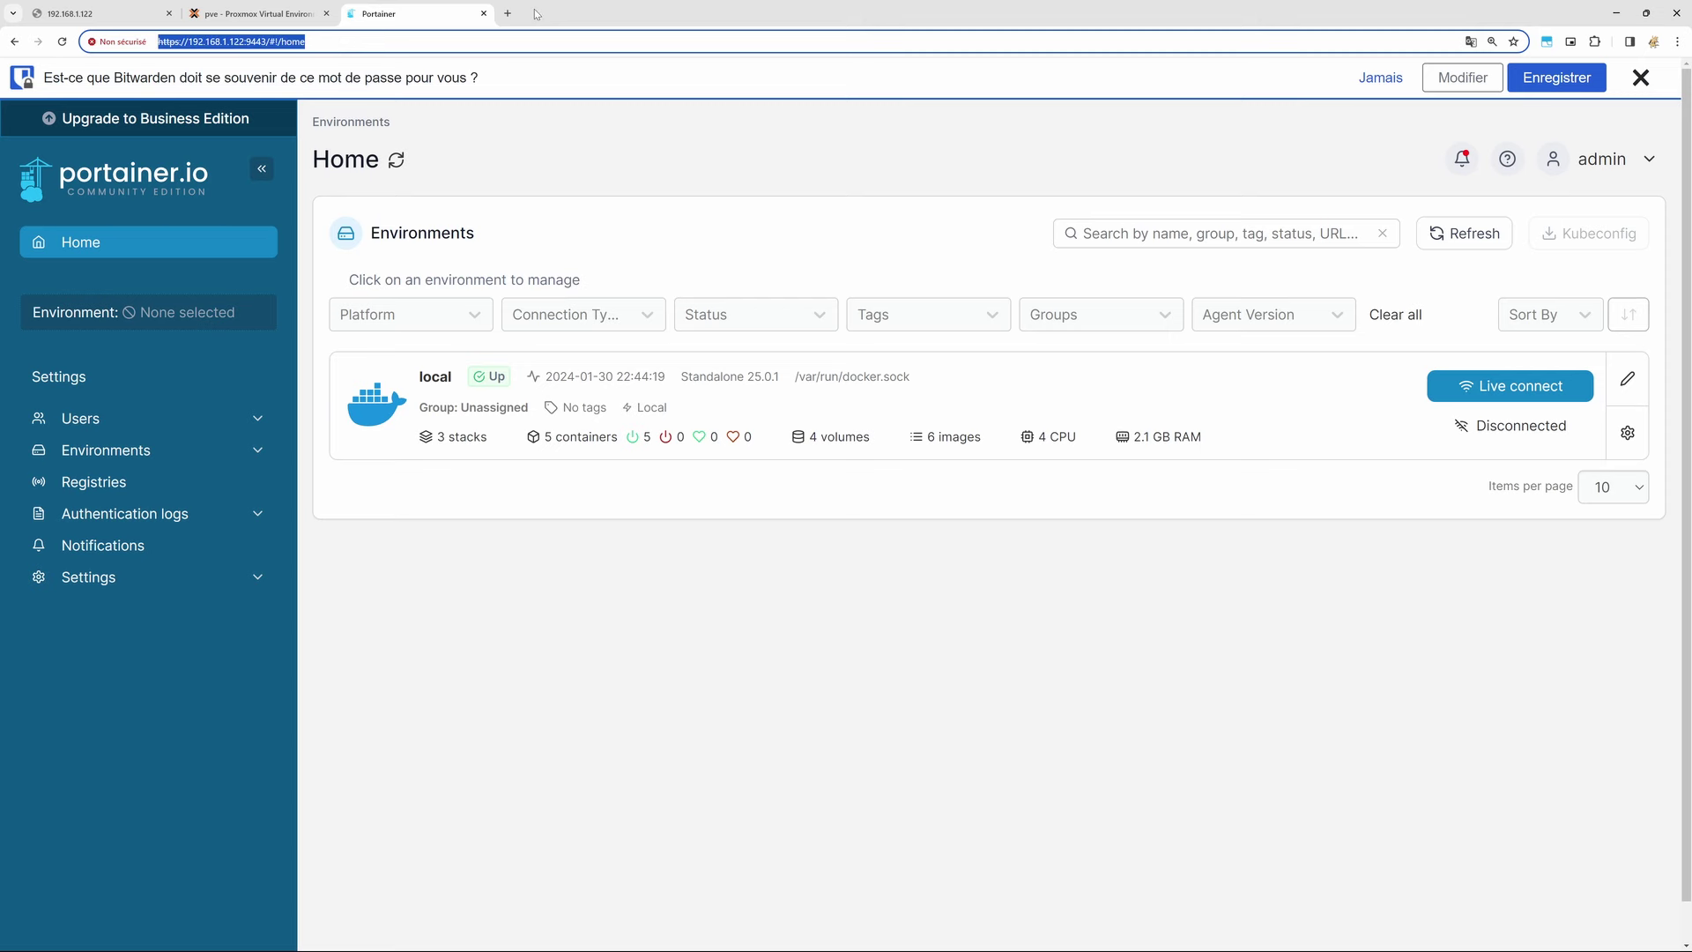
{"action": "left_click", "coordinate": [508, 13]}
{"action": "key", "text": "ctrl+v"}
{"action": "key", "text": "BackSpace"}
{"action": "left_click_drag", "start_coordinate": [141, 43], "coordinate": [350, 46]}
{"action": "key", "text": "BackSpace"}
{"action": "type", "text": ":3000"}
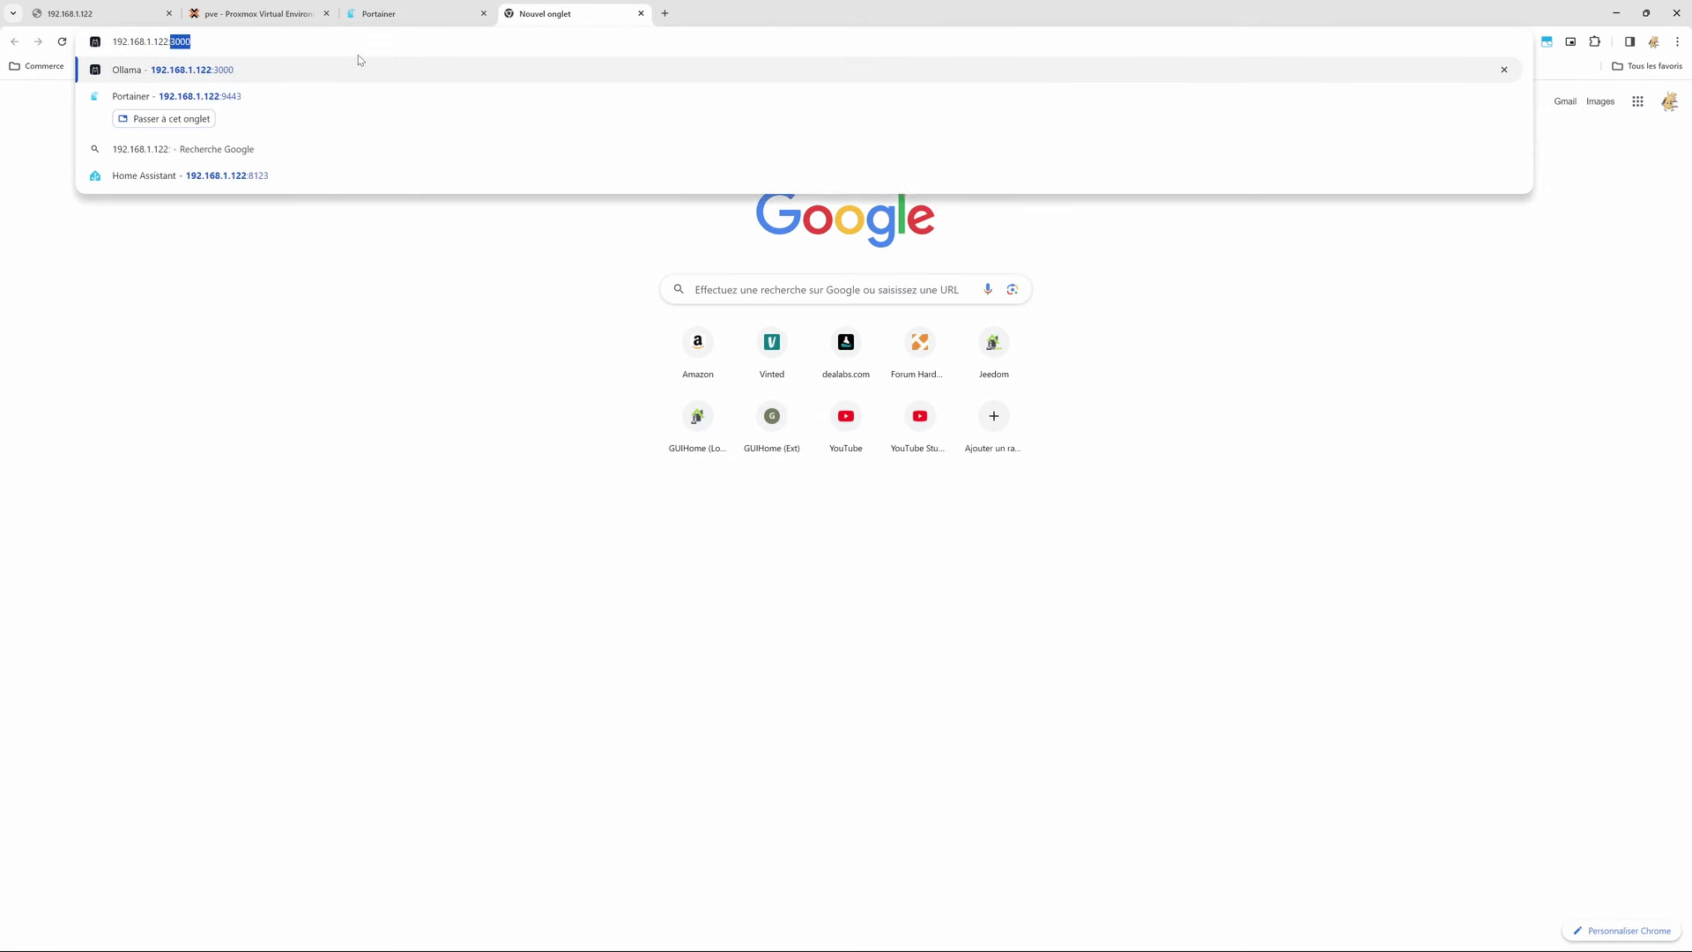
{"action": "key", "text": "Return"}
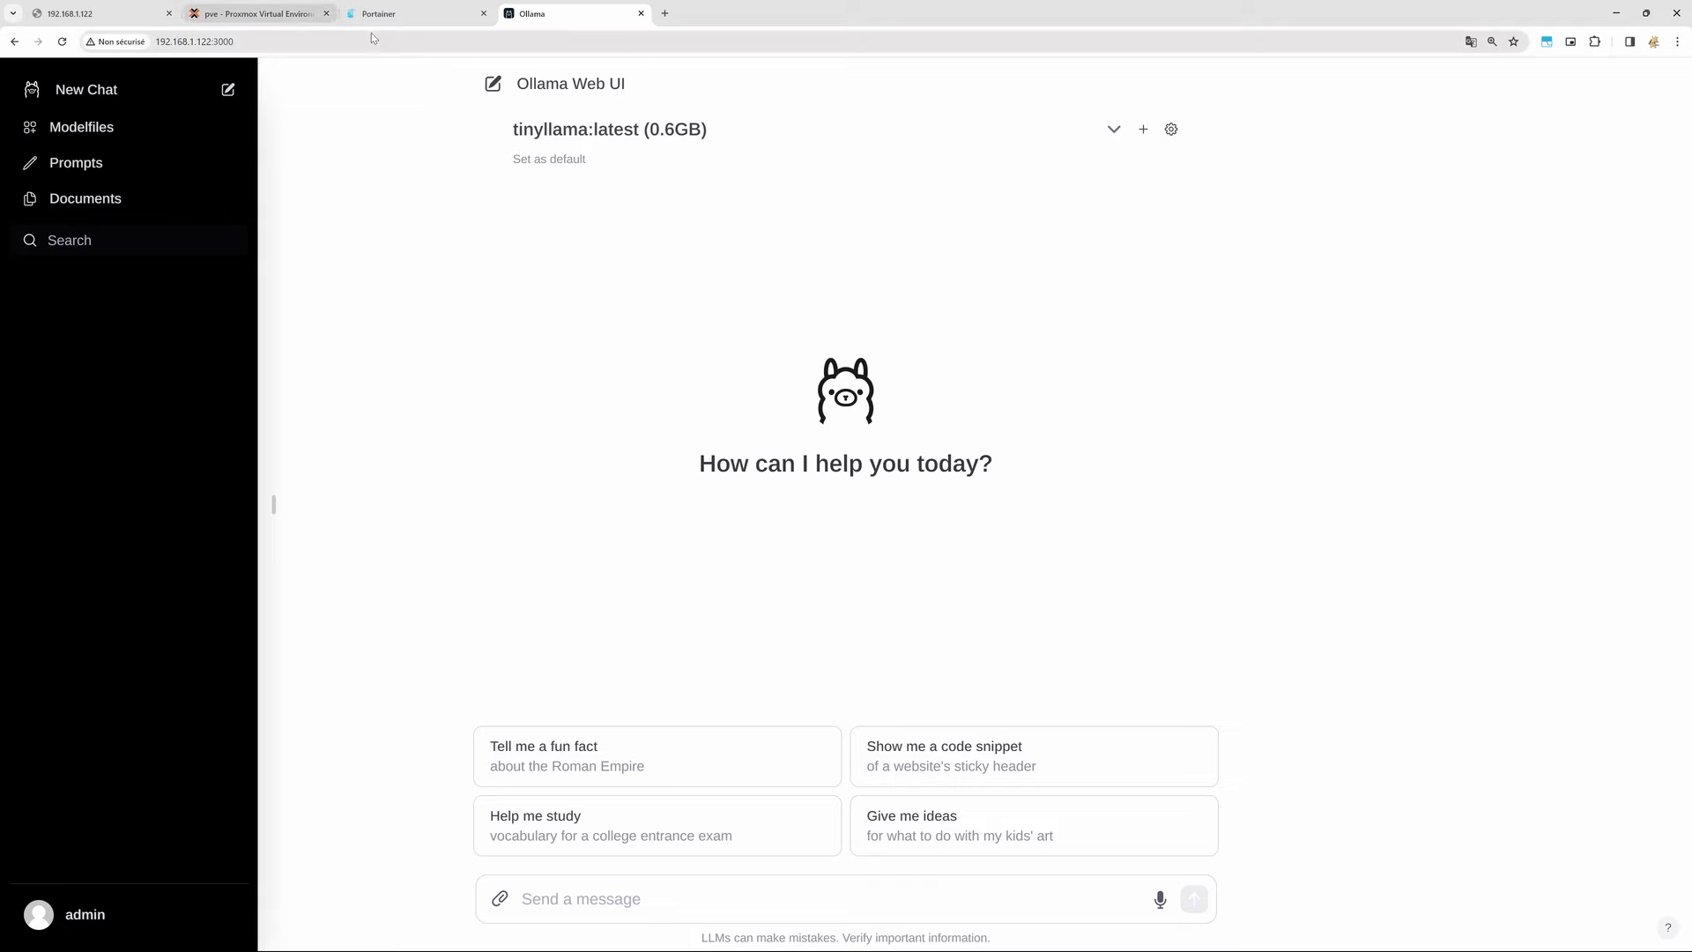
Switch to the Portainer instance at 192.168.1.40:9000 and examine the nextclouddb container's logs in the nextcloud stack.
{"action": "left_click", "coordinate": [290, 14]}
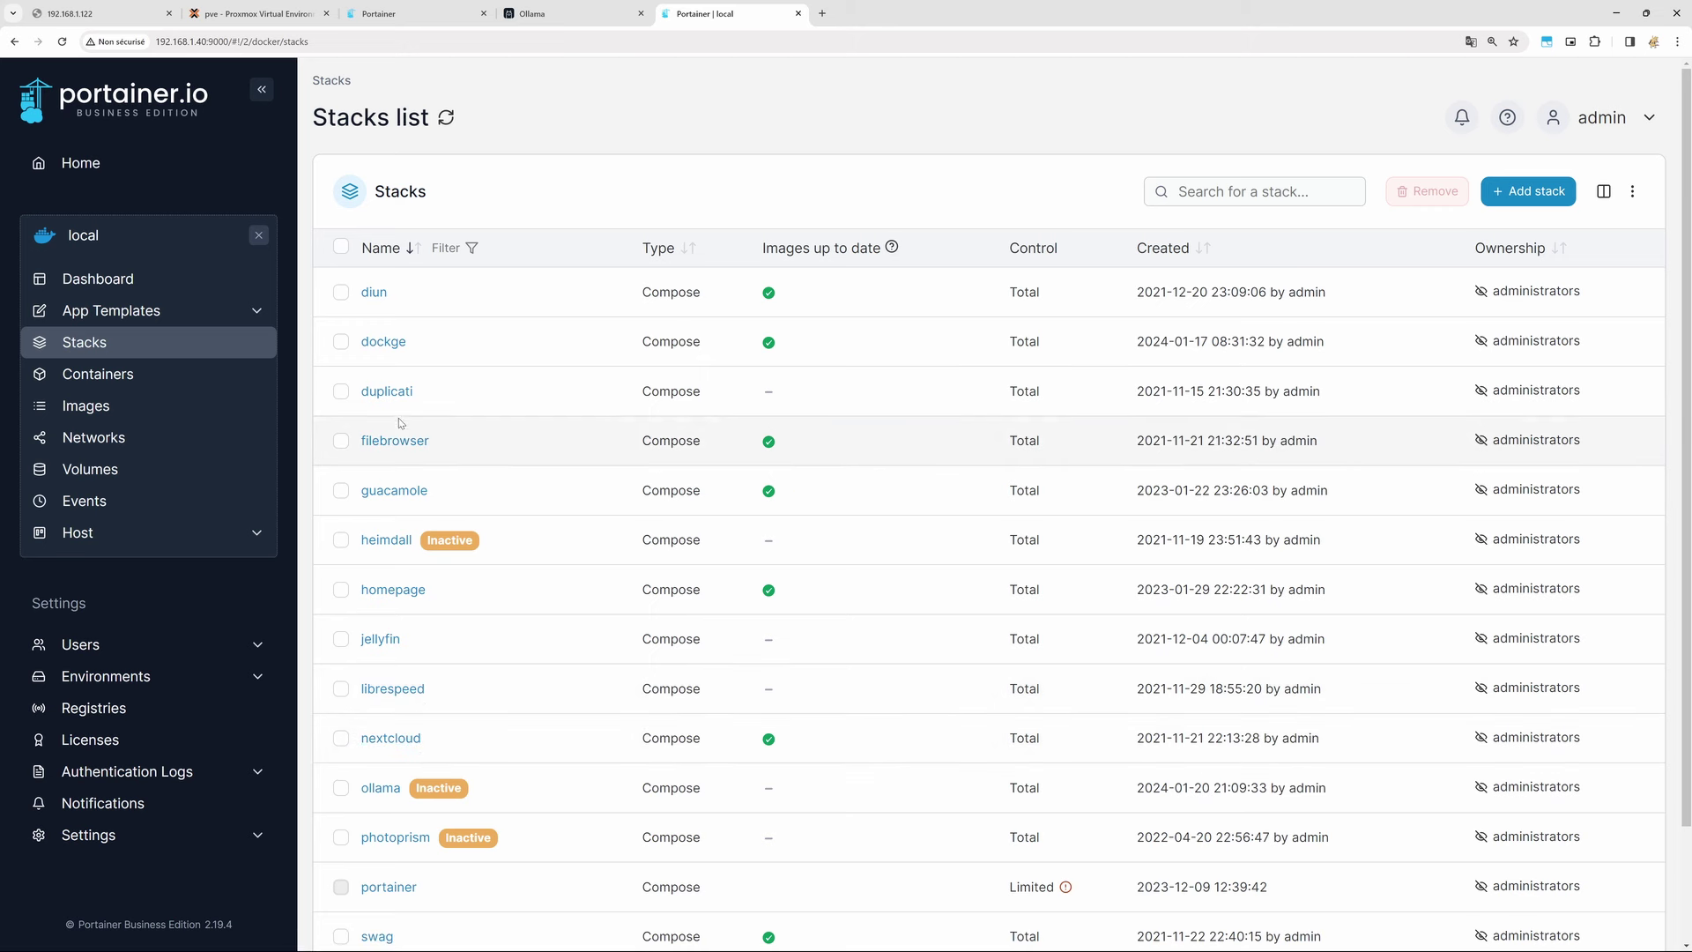
{"action": "left_click", "coordinate": [397, 738]}
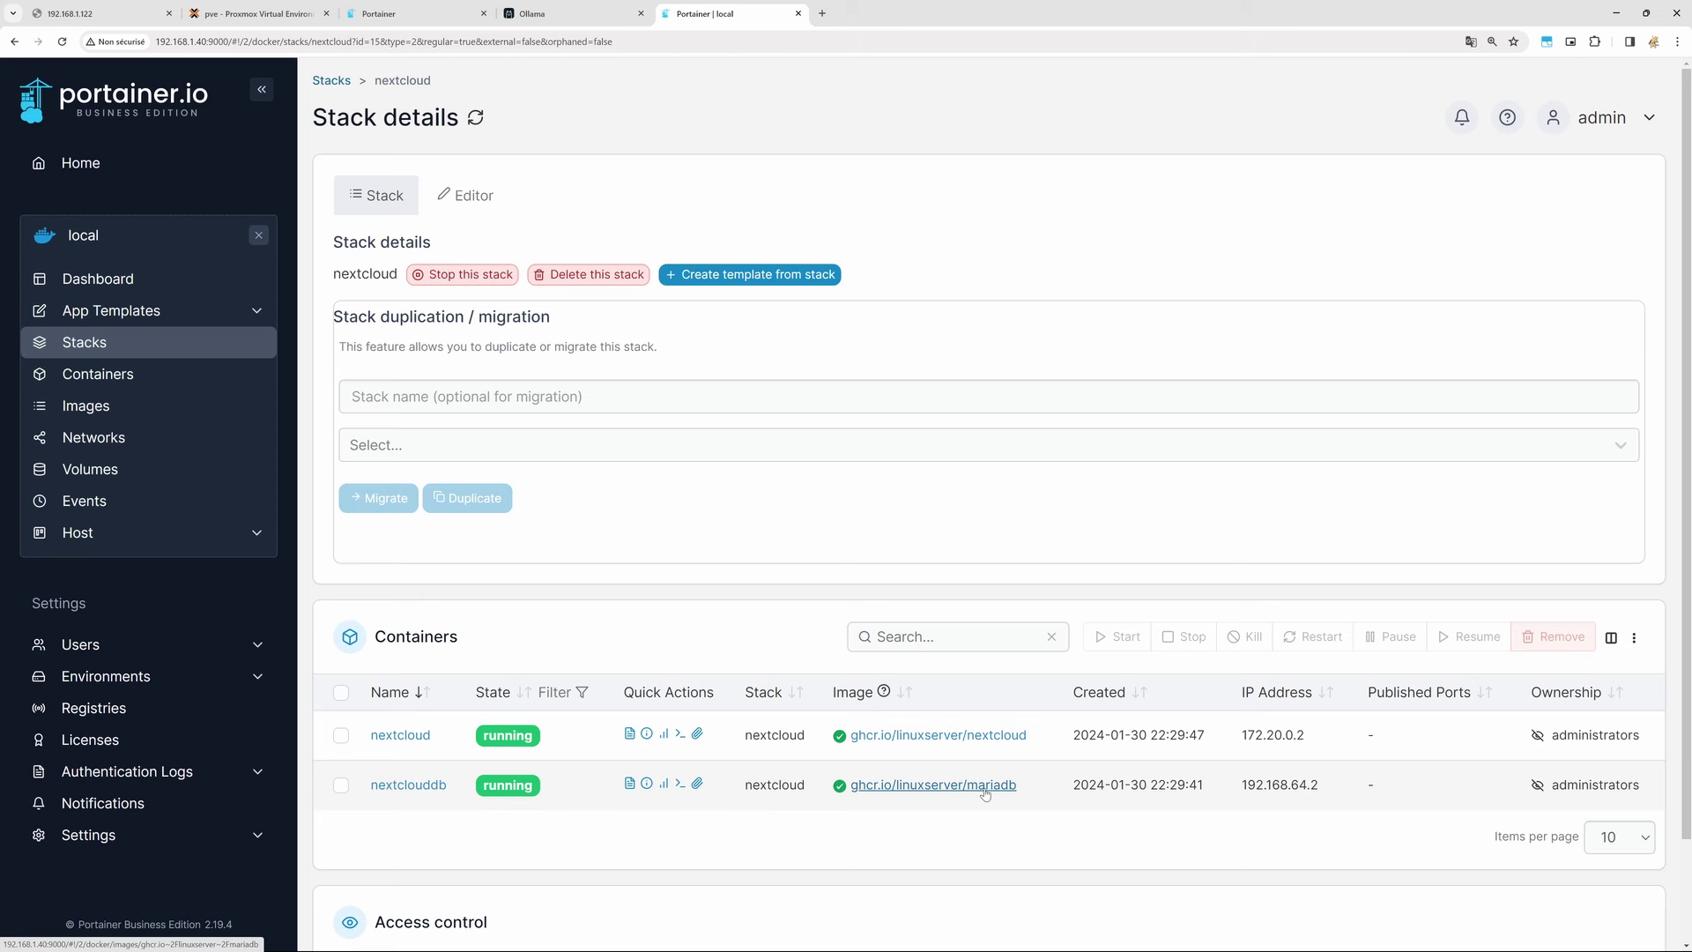
{"action": "left_click", "coordinate": [629, 784]}
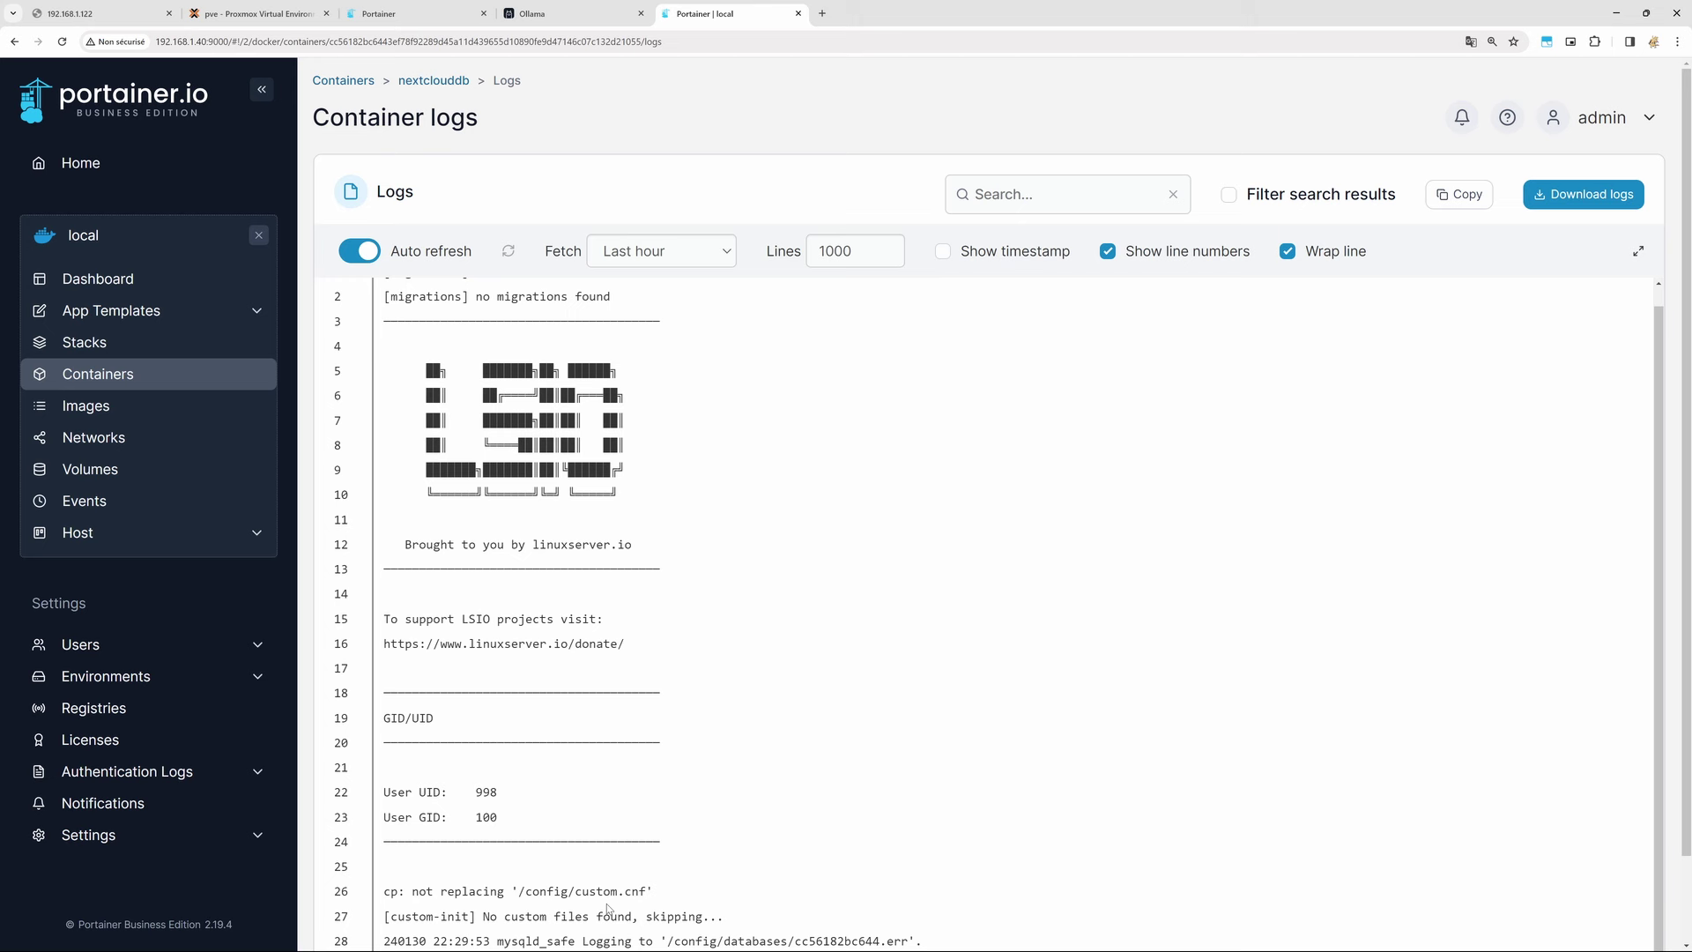
{"action": "left_click", "coordinate": [365, 83]}
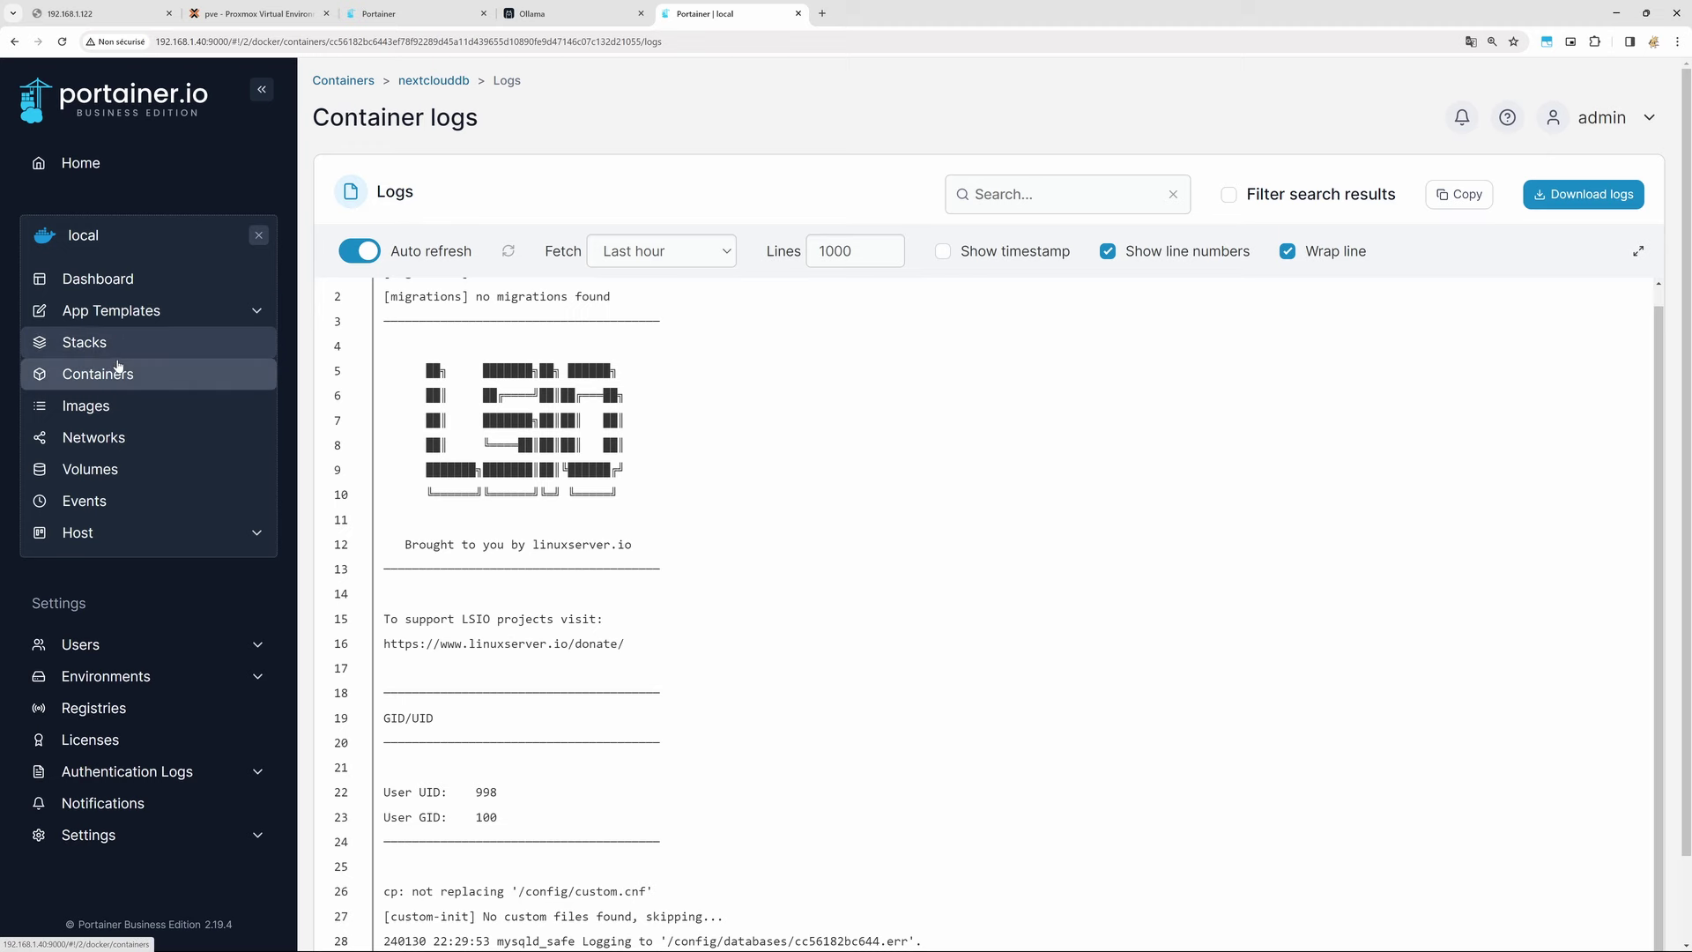
Review the container list and the image list of Portainer's local environment, and return to its stacks.
{"action": "left_click", "coordinate": [117, 372]}
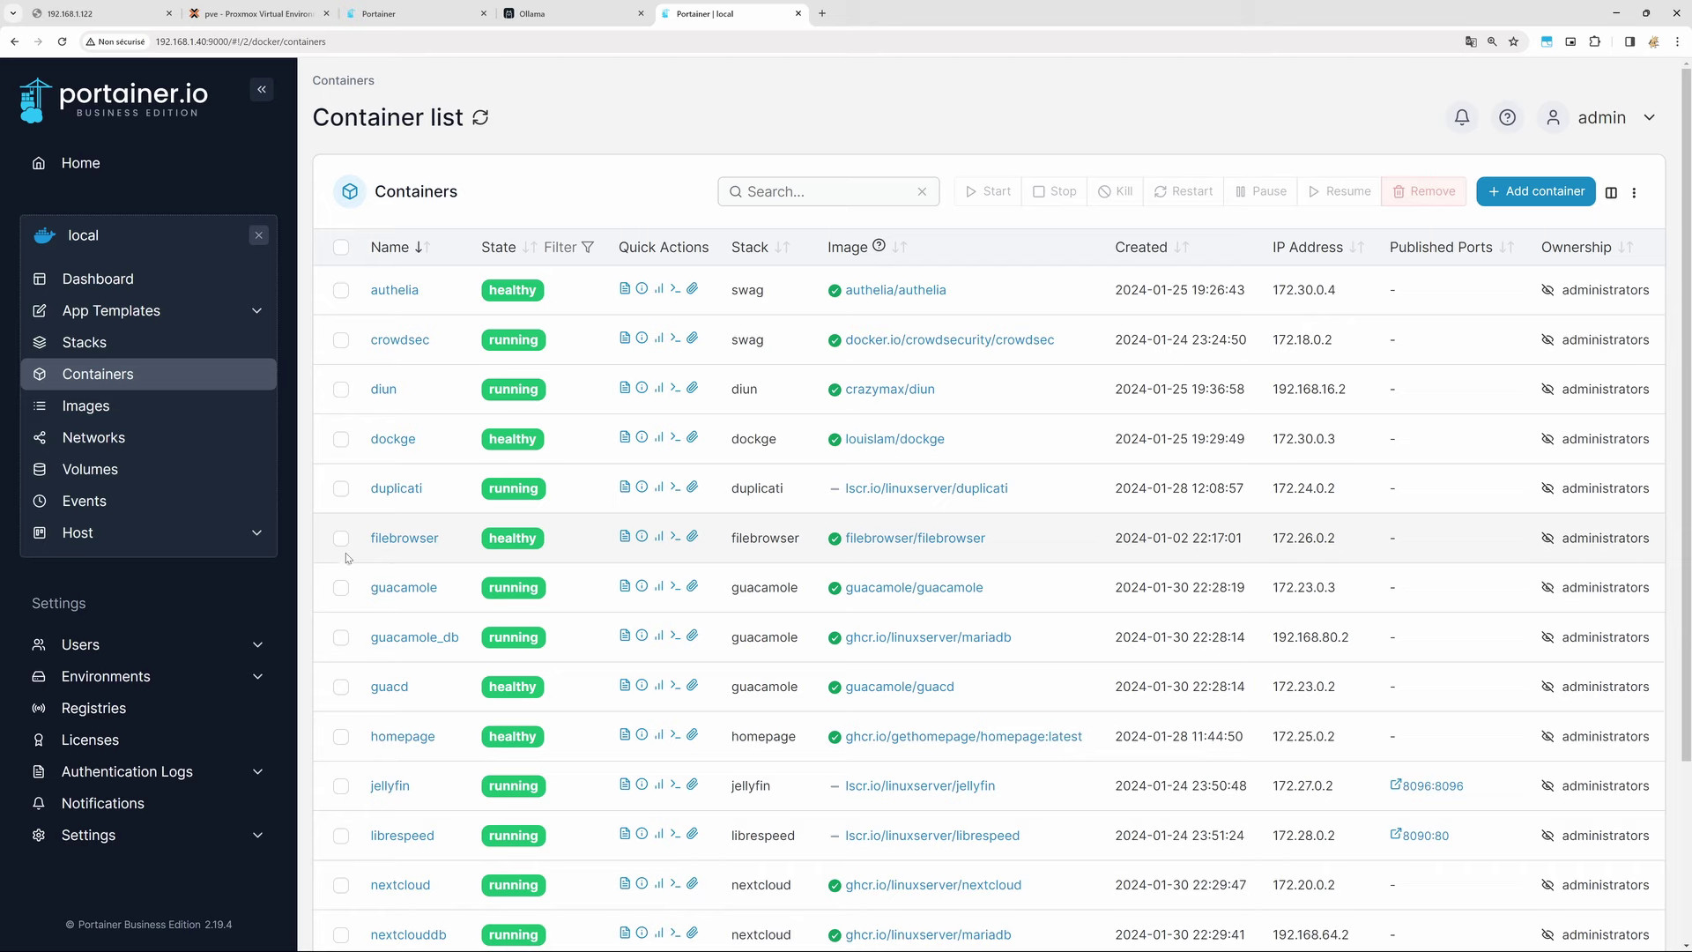
{"action": "left_click", "coordinate": [106, 409]}
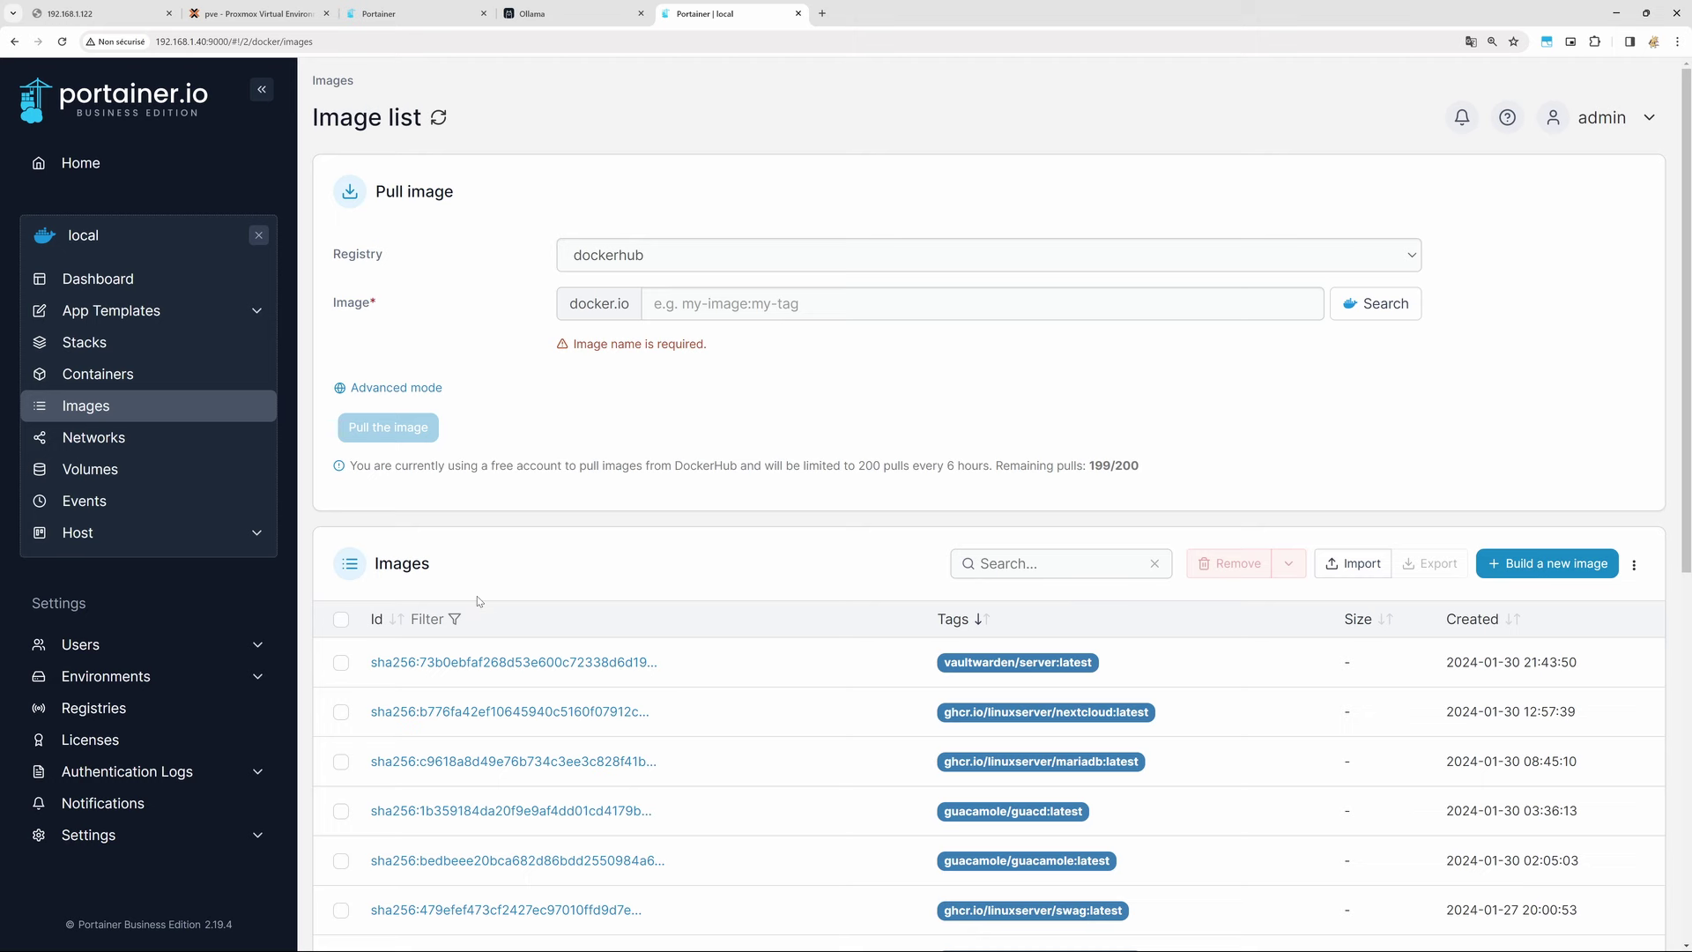
{"action": "left_click", "coordinate": [107, 351]}
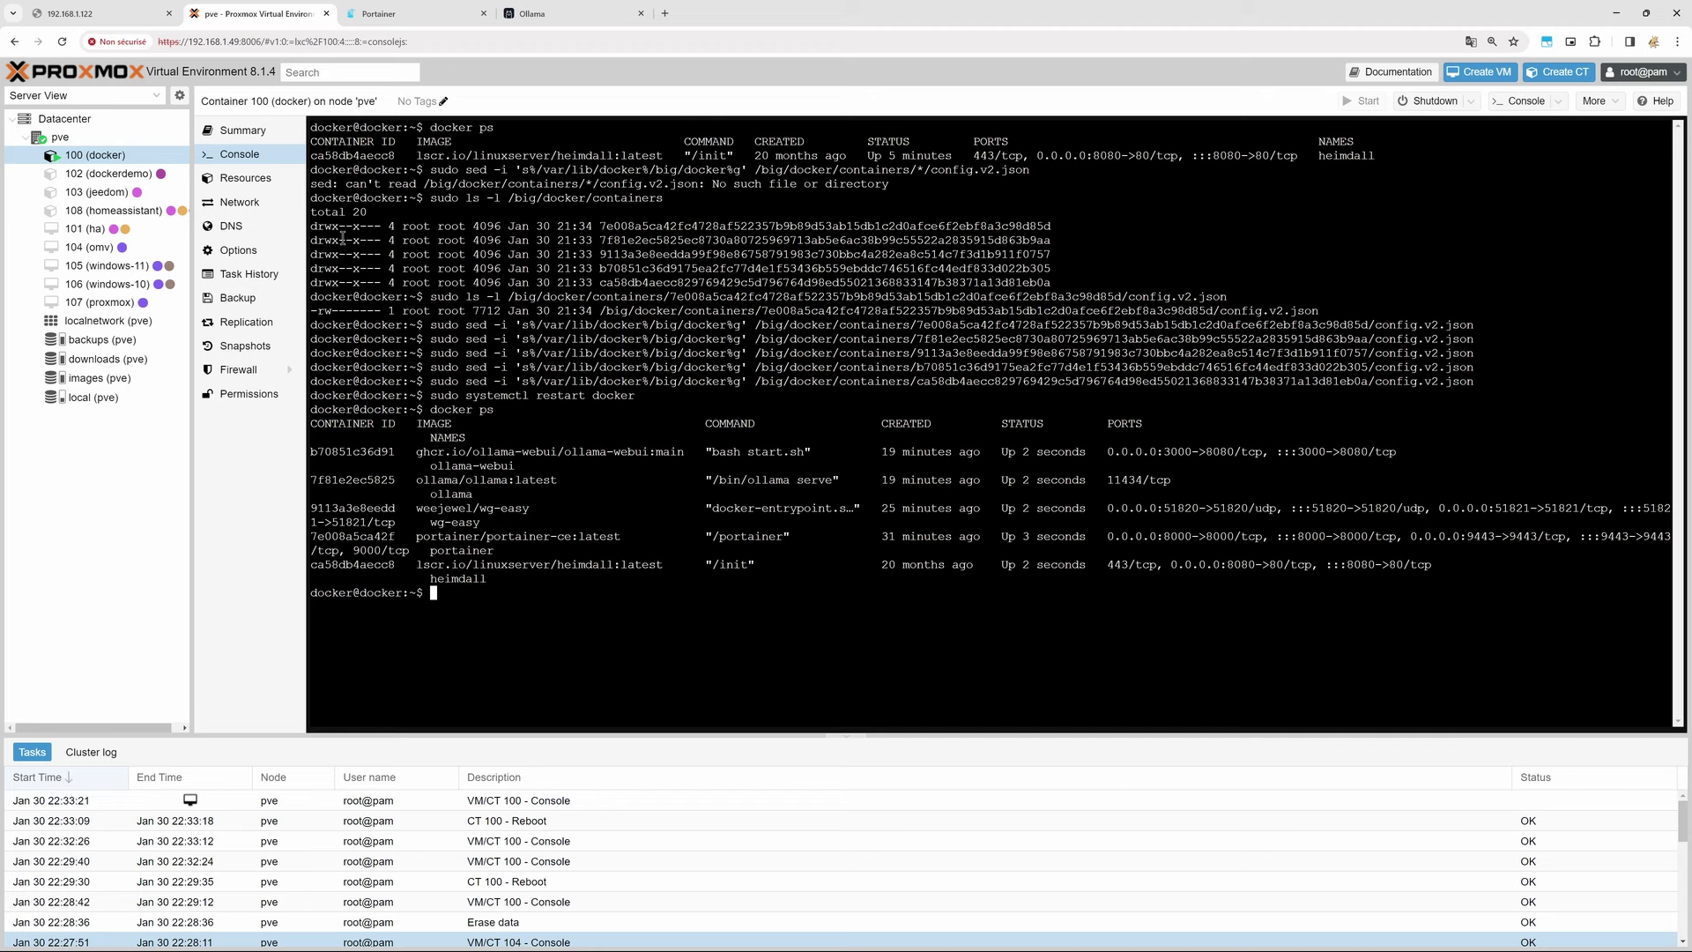
Check the disk usage of all mounted filesystems in the Proxmox console of container 100 (docker) with df -aTh.
{"action": "type", "text": "df -aTh"}
{"action": "key", "text": "Return"}
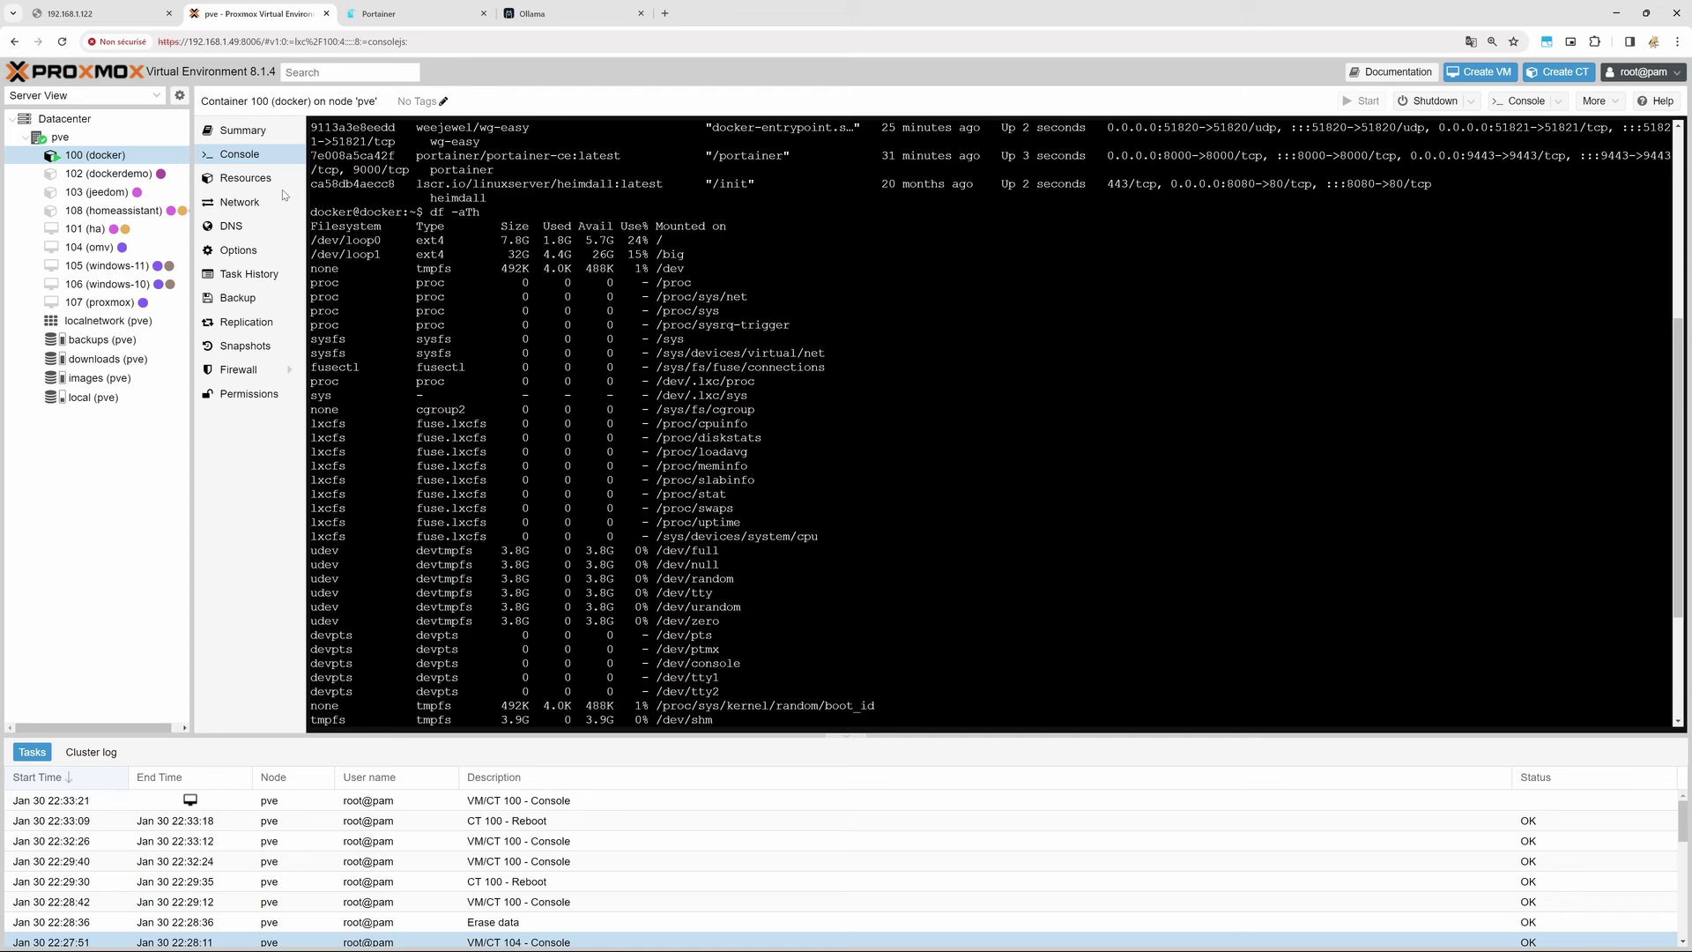
Back up container 100 (docker) to the backups storage in Snapshot mode with ZSTD compression, and check the mount points in the task output.
{"action": "left_click", "coordinate": [248, 292]}
{"action": "left_click", "coordinate": [347, 130]}
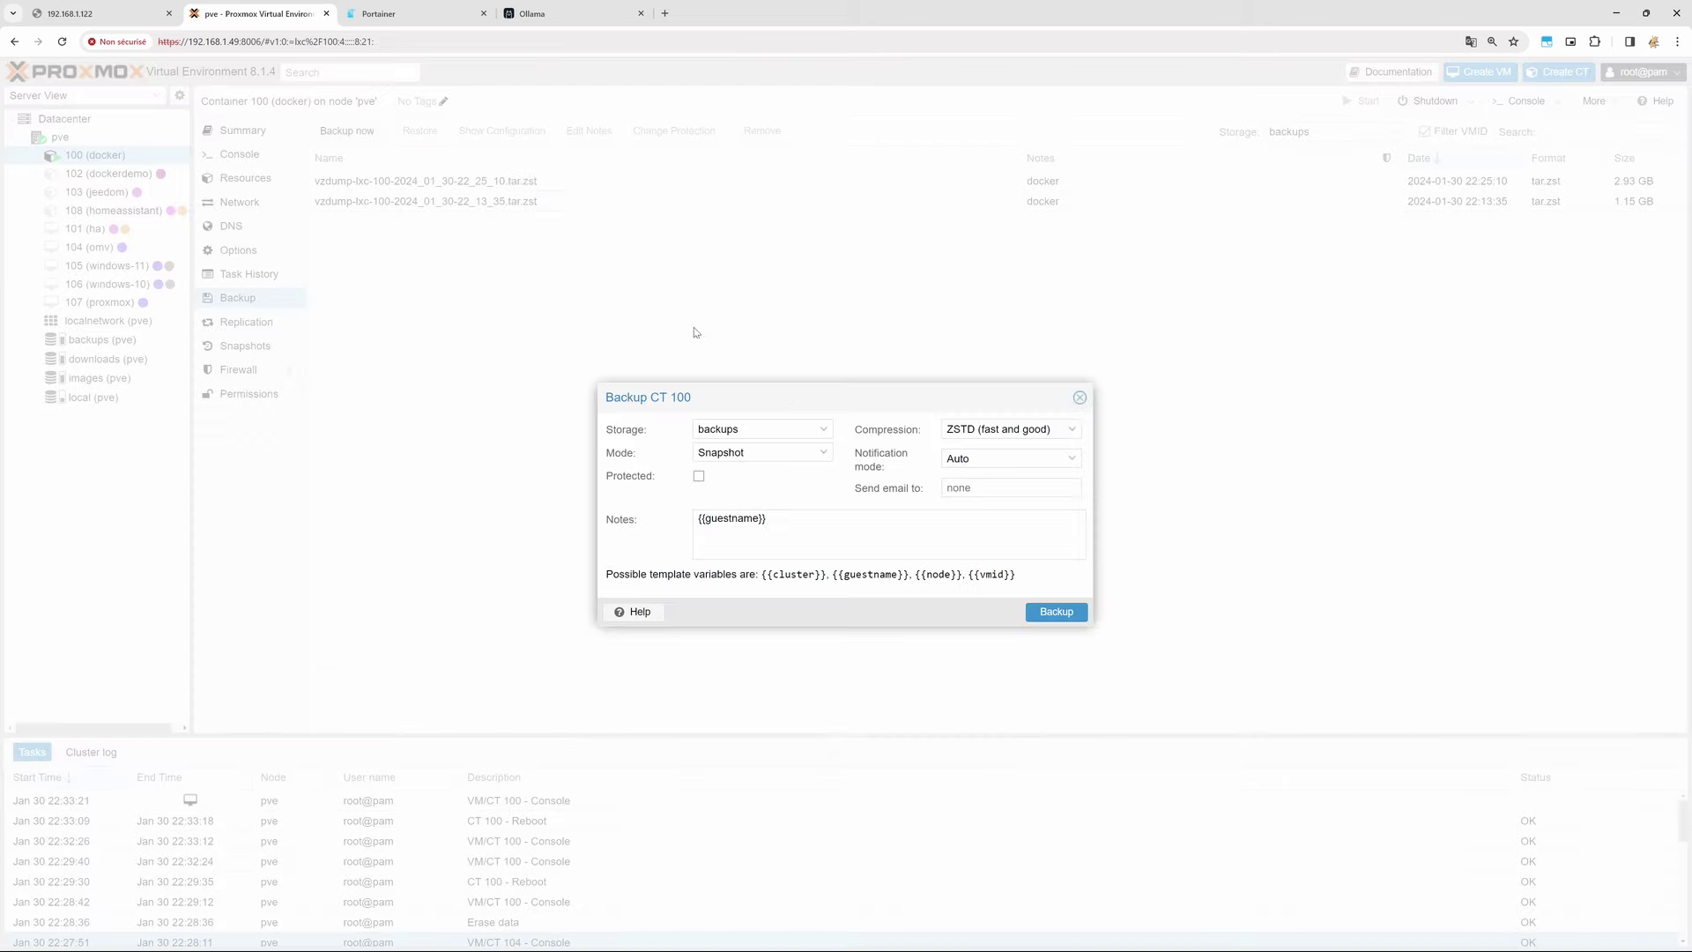
{"action": "left_click", "coordinate": [1062, 612]}
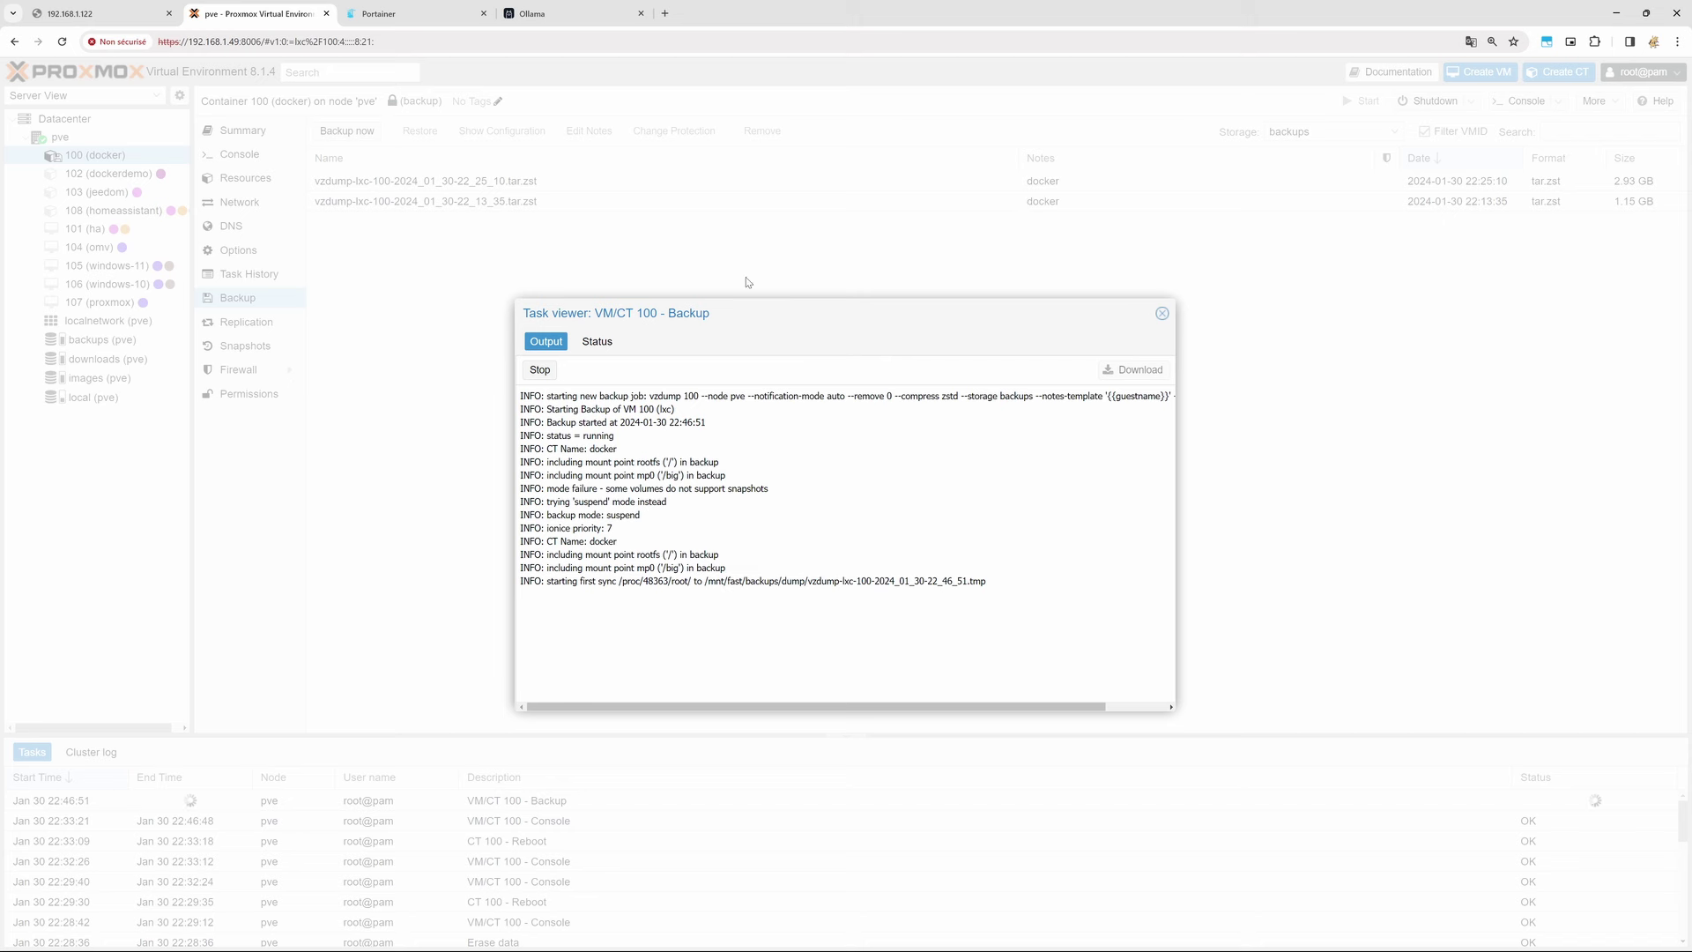
{"action": "left_click_drag", "start_coordinate": [736, 569], "coordinate": [521, 553]}
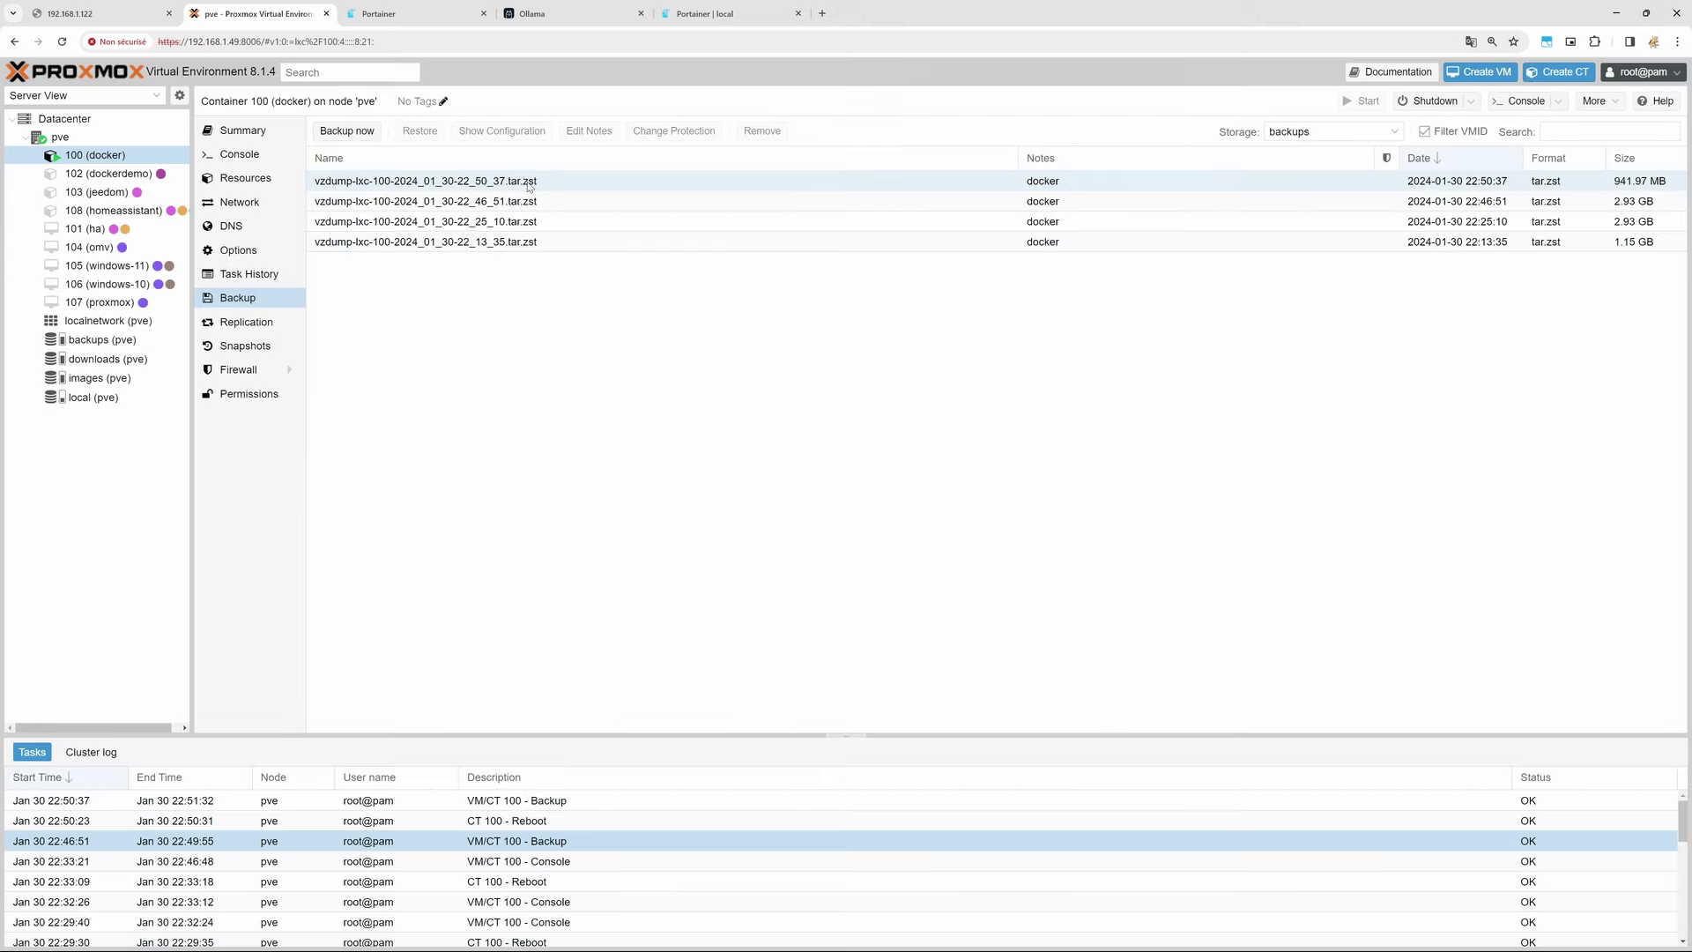
Compare the dates and sizes of container 100's backups from 22:25:10, 22:46:51 and 22:50:37.
{"action": "left_click", "coordinate": [529, 182]}
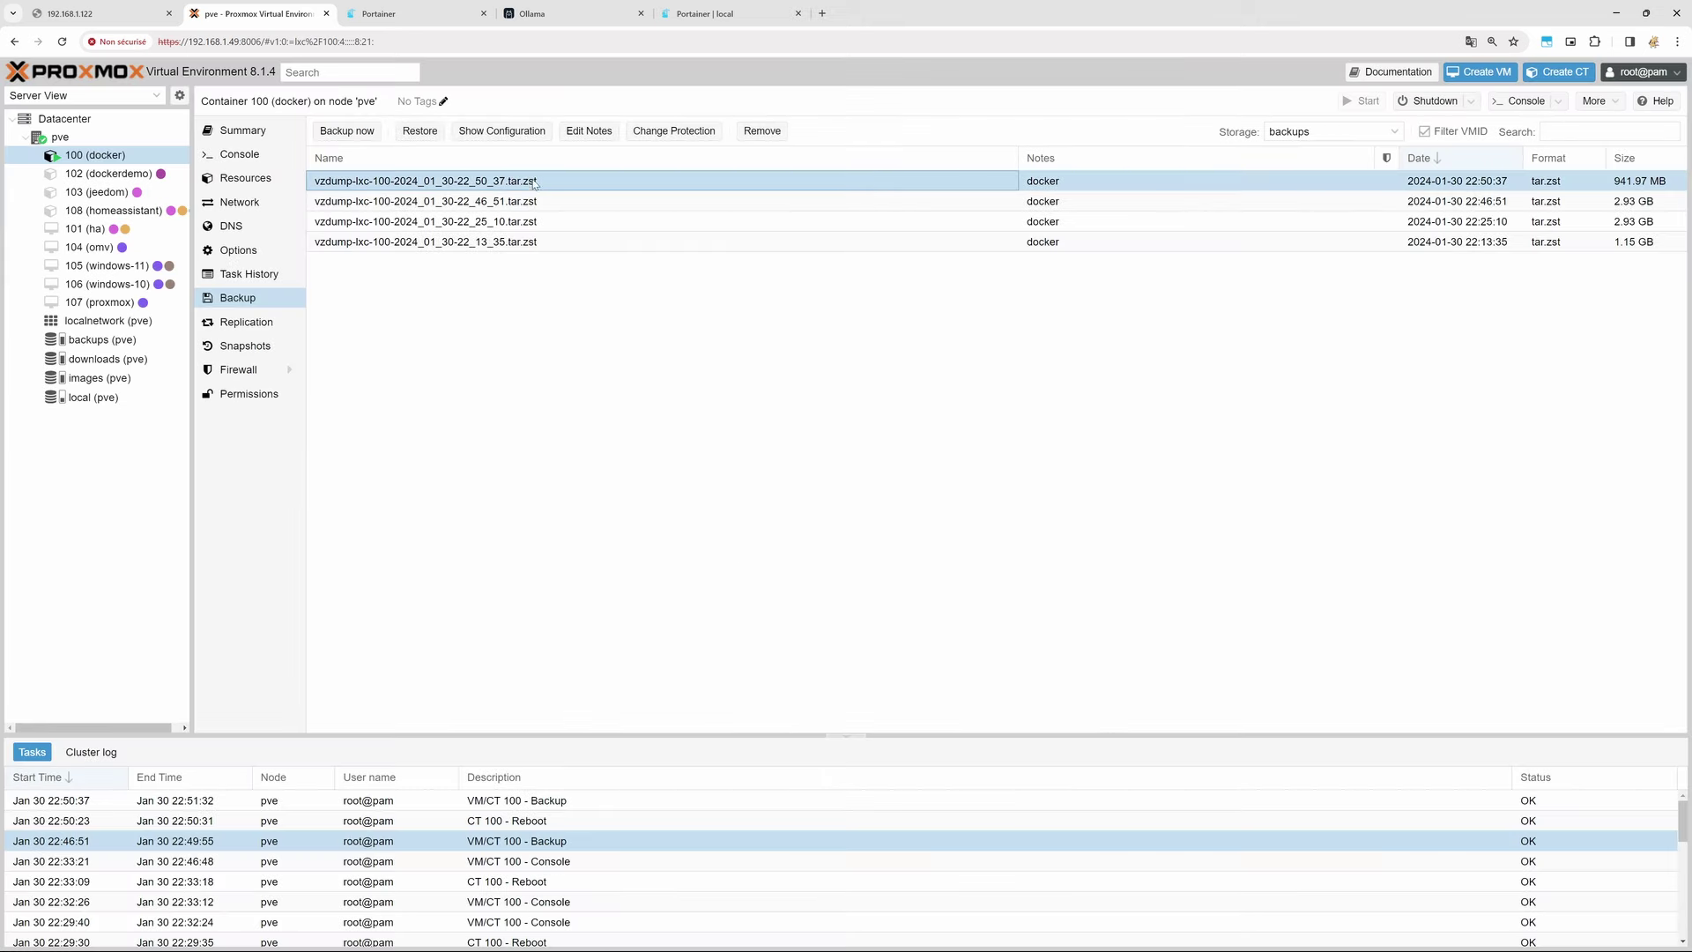
{"action": "left_click", "coordinate": [1374, 199]}
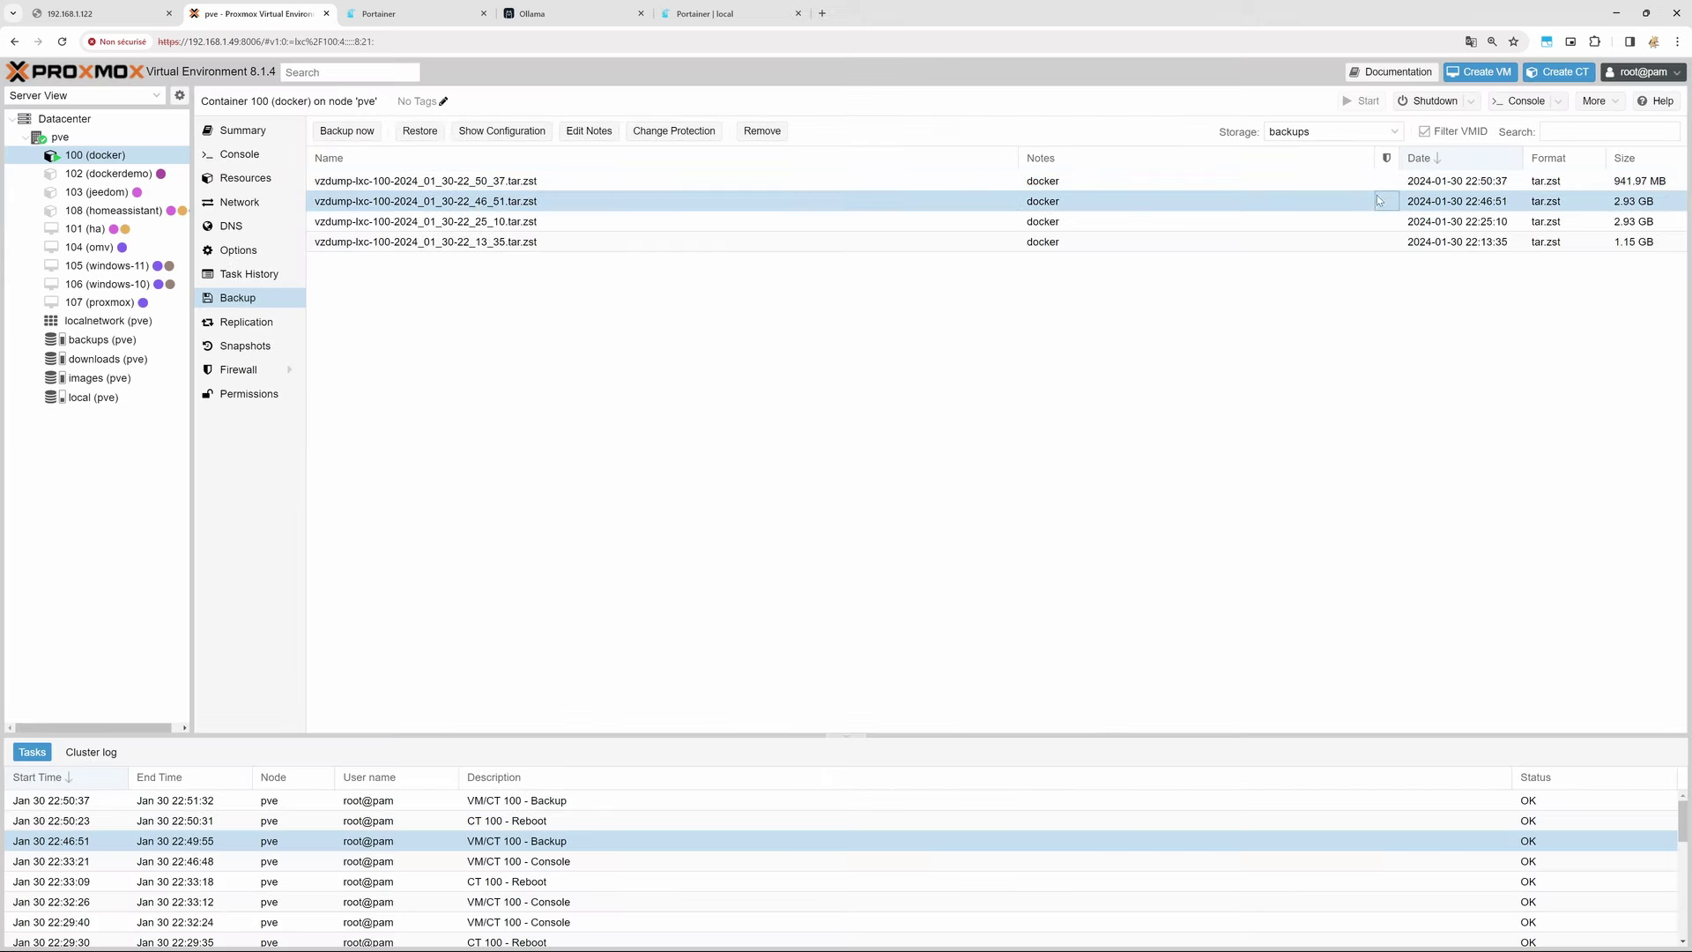
{"action": "left_click", "coordinate": [1162, 221]}
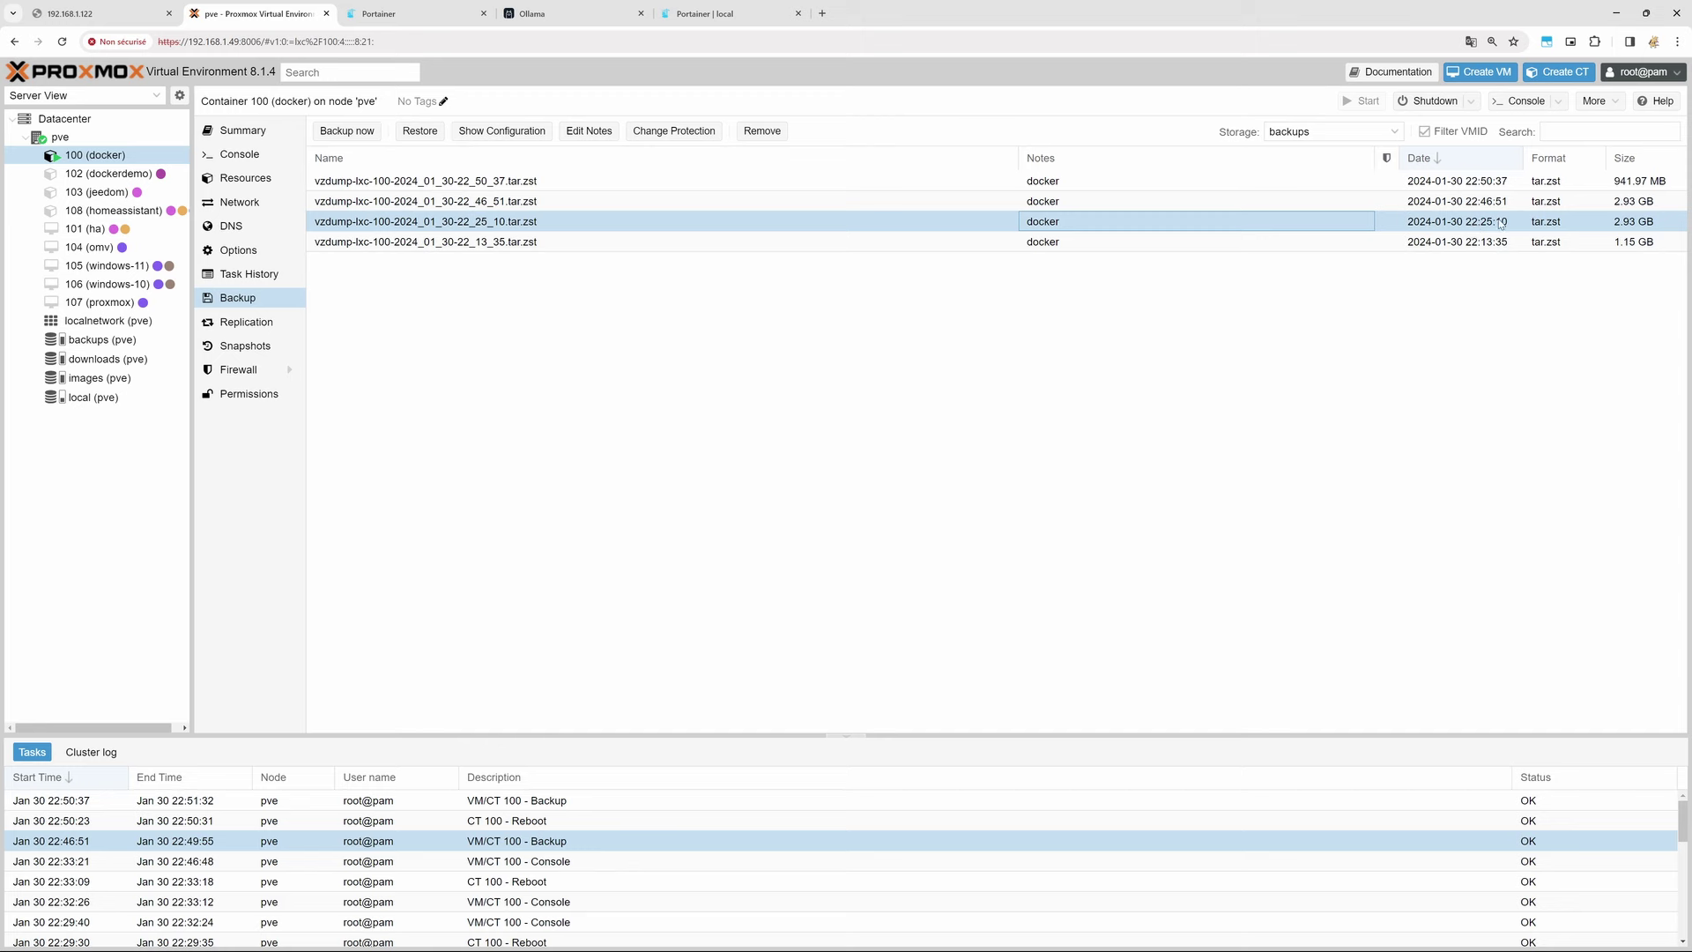
{"action": "left_click", "coordinate": [603, 206]}
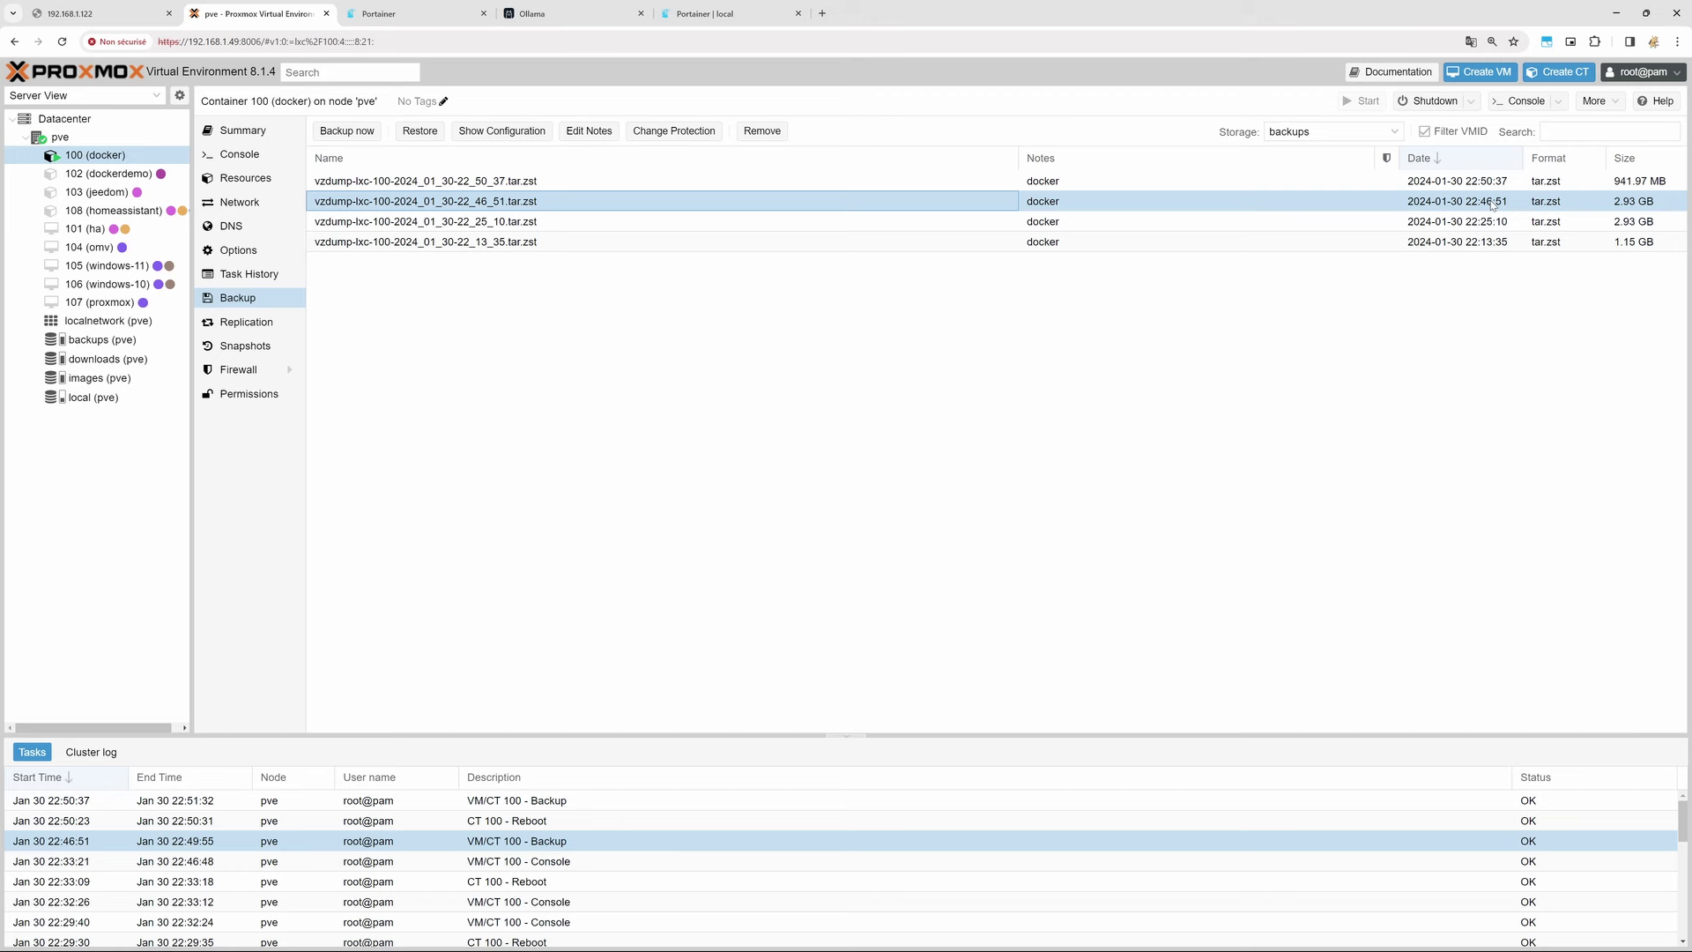
{"action": "left_click", "coordinate": [525, 180]}
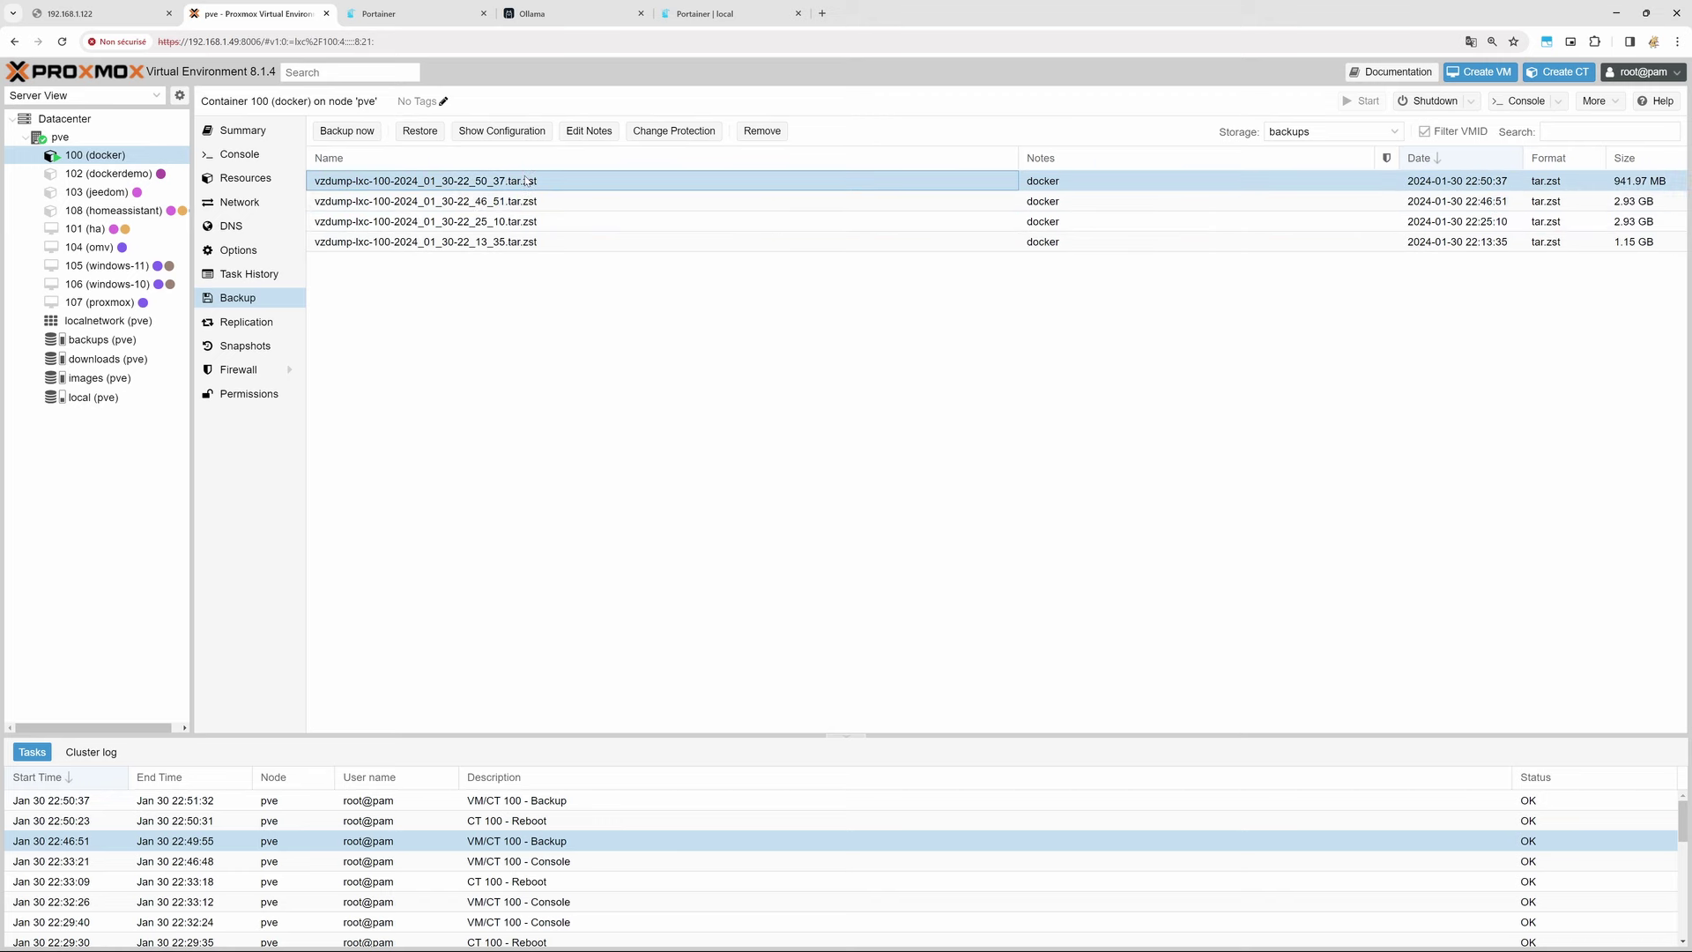